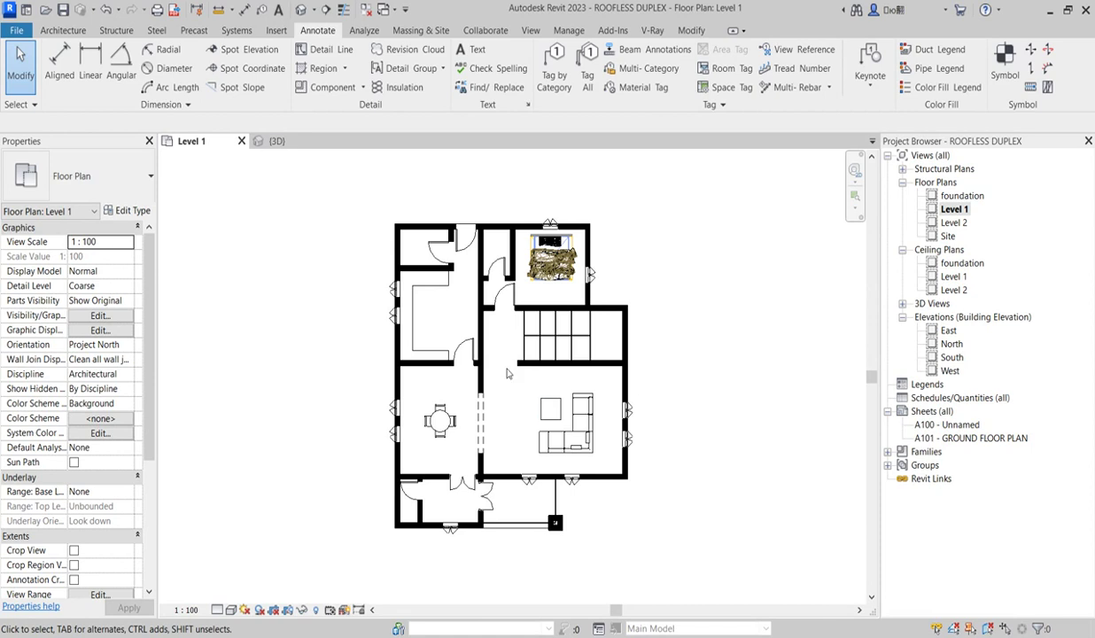
- Open the Level 2 floor plan from the Project Browser and zoom around its walls and furniture
scroll(507, 373, "up", 1)
scroll(506, 378, "down", 2)
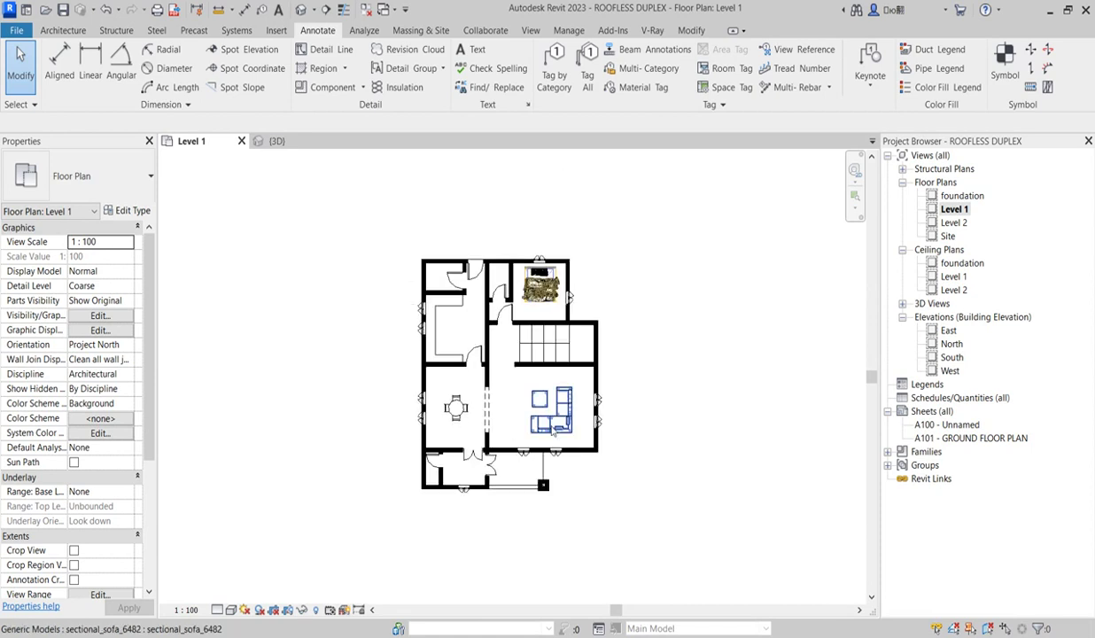
scroll(524, 363, "up", 4)
scroll(525, 387, "down", 3)
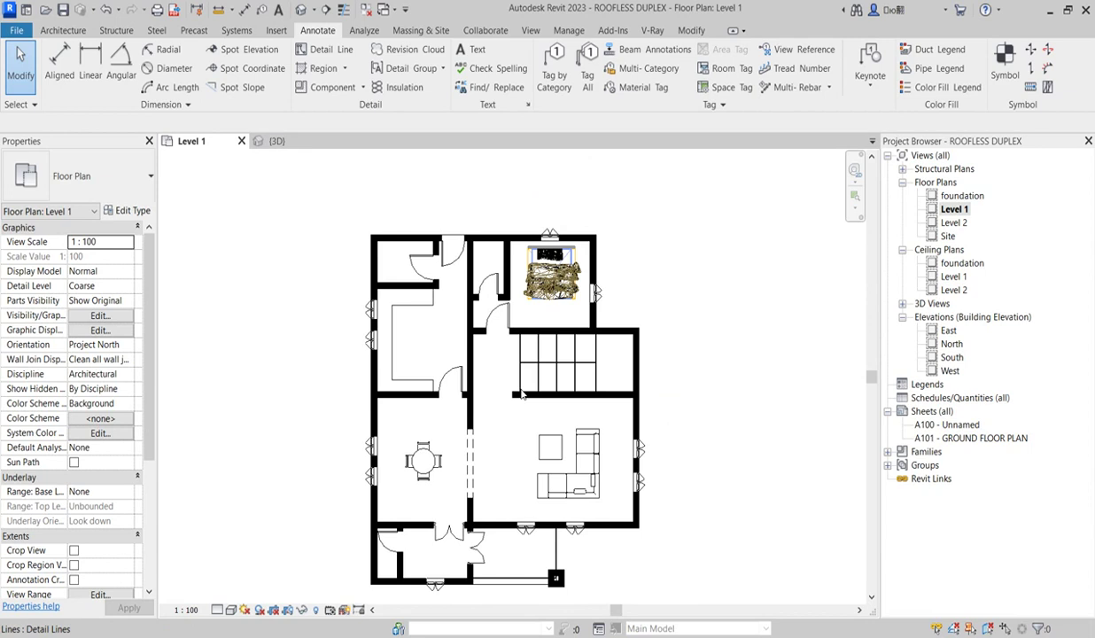
scroll(489, 321, "down", 1)
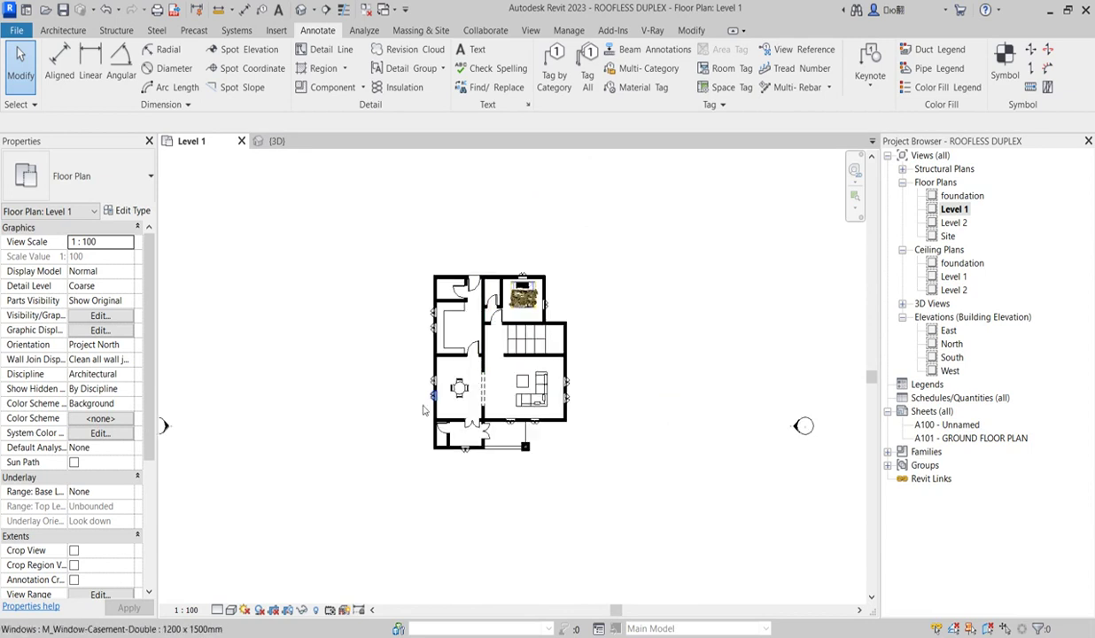
scroll(415, 410, "up", 2)
scroll(463, 369, "down", 3)
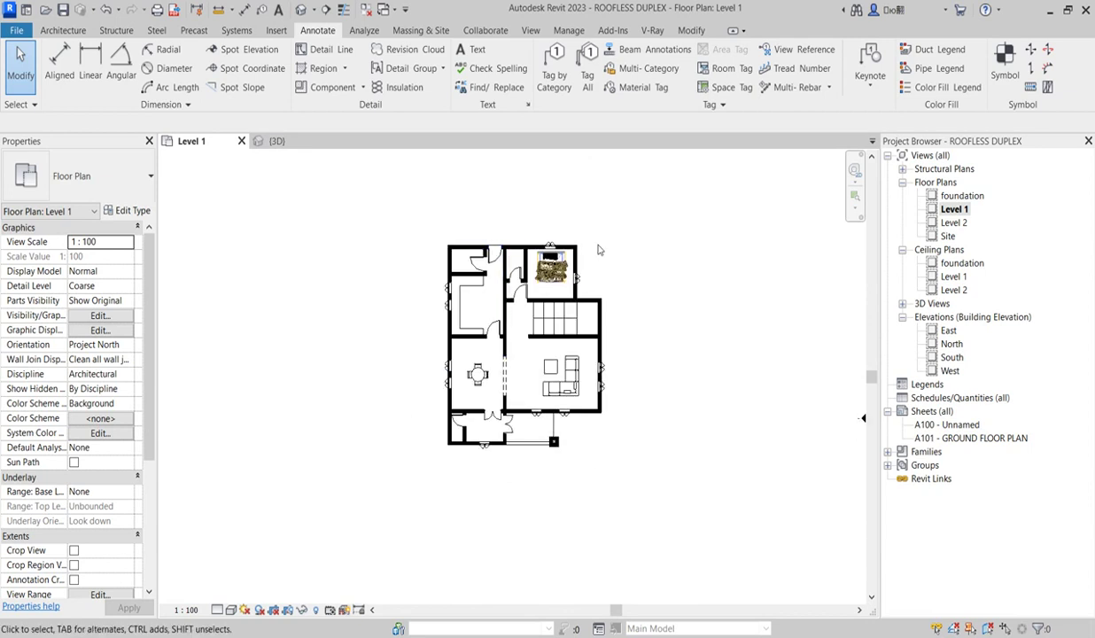
scroll(581, 241, "up", 1)
scroll(379, 266, "up", 2)
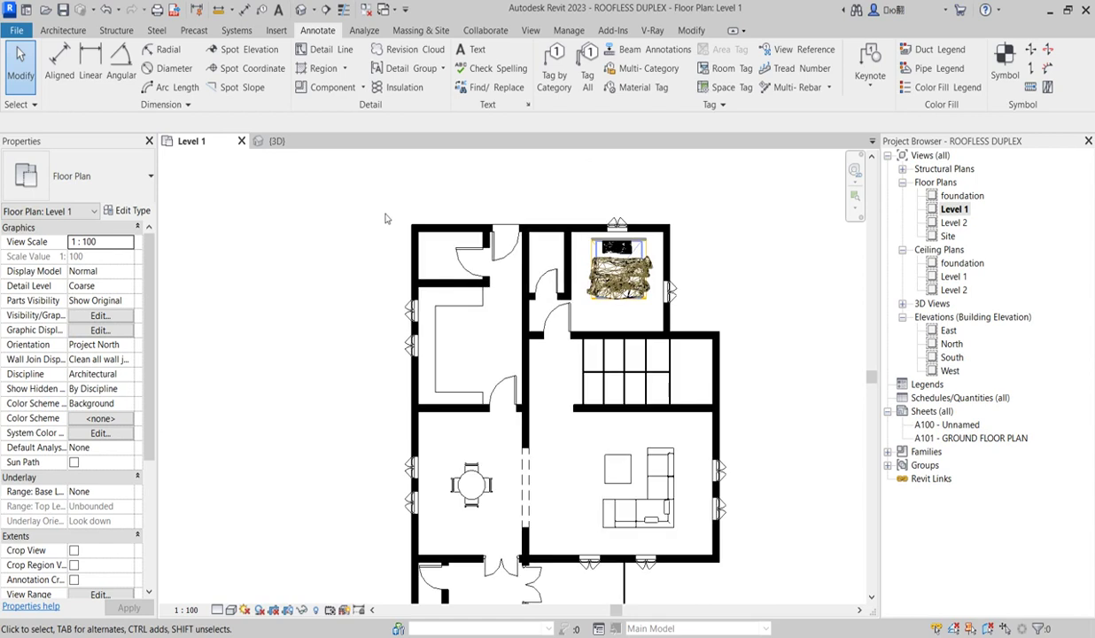
scroll(384, 215, "down", 4)
scroll(469, 310, "up", 3)
scroll(594, 443, "down", 2)
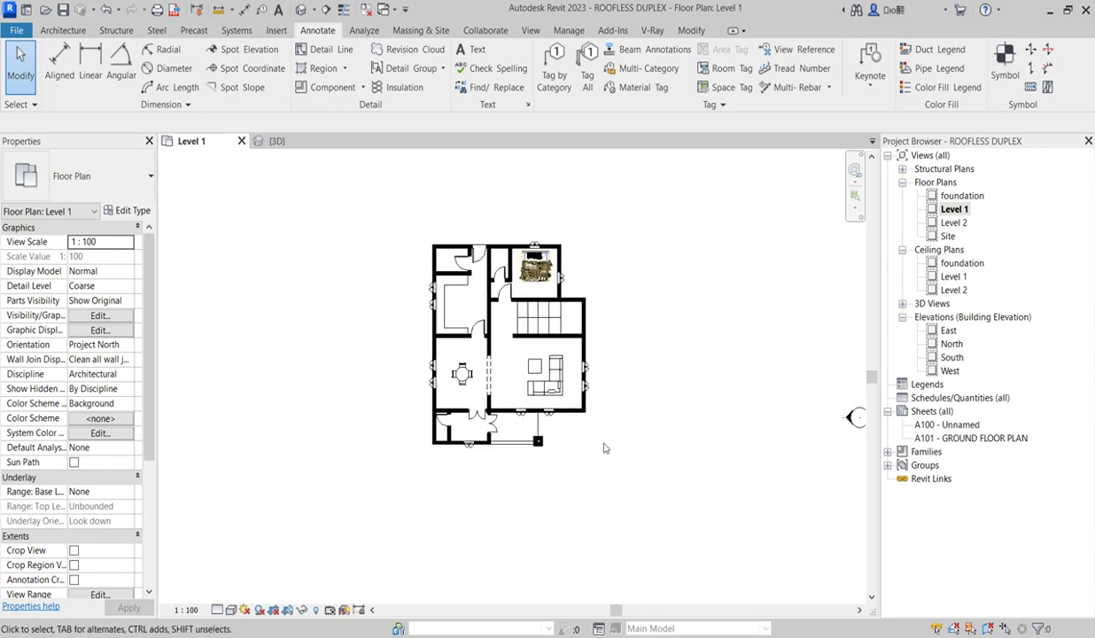
scroll(531, 274, "up", 2)
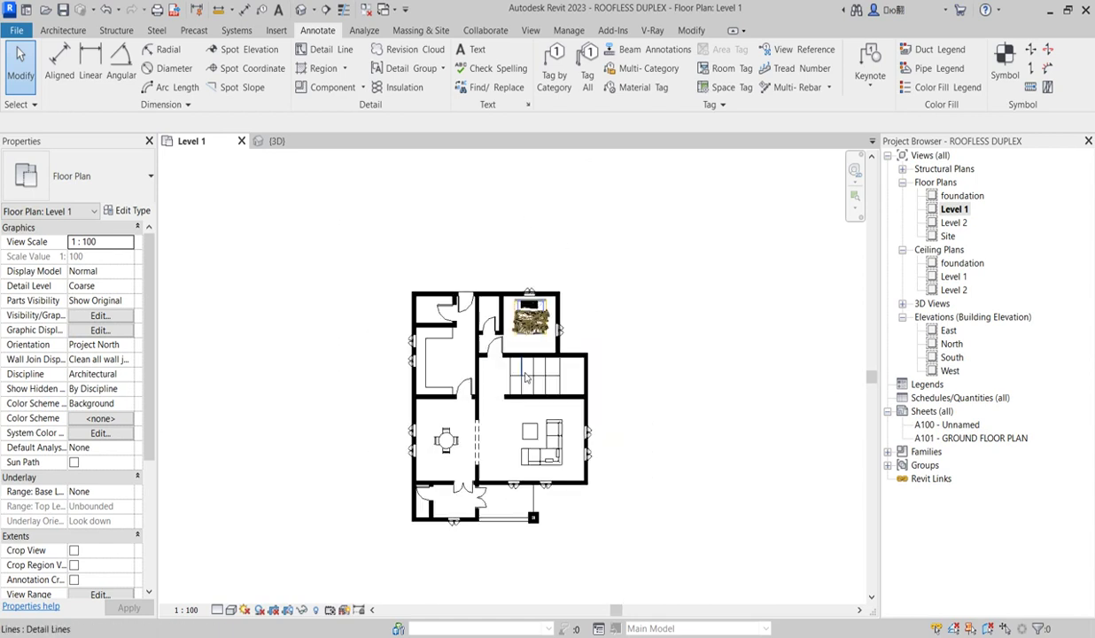
scroll(527, 379, "down", 2)
scroll(529, 342, "up", 1)
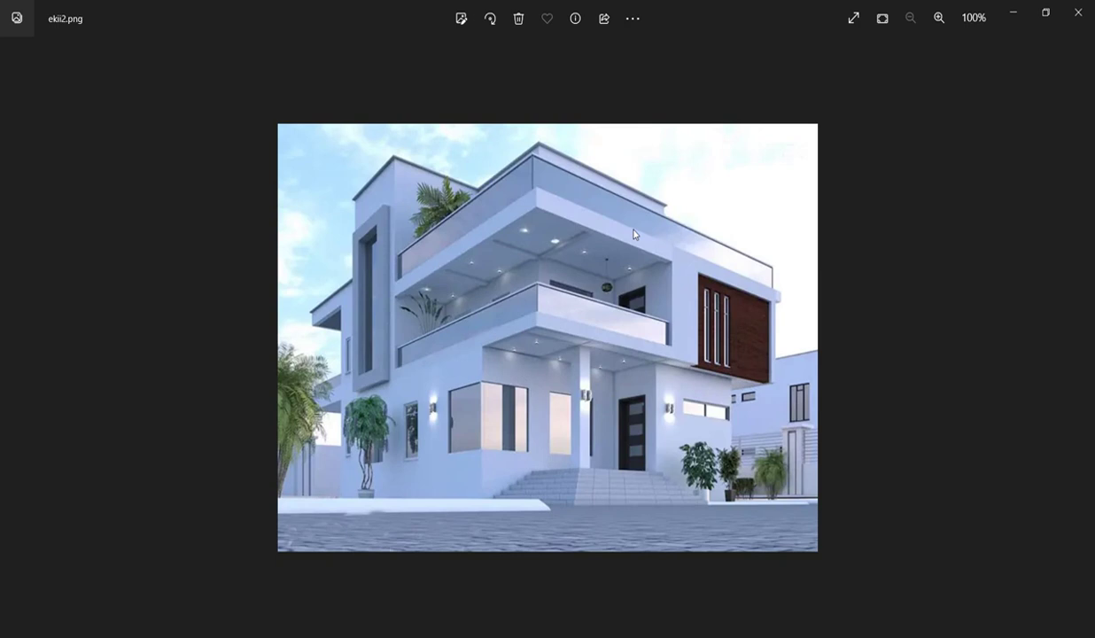
scroll(490, 376, "up", 1)
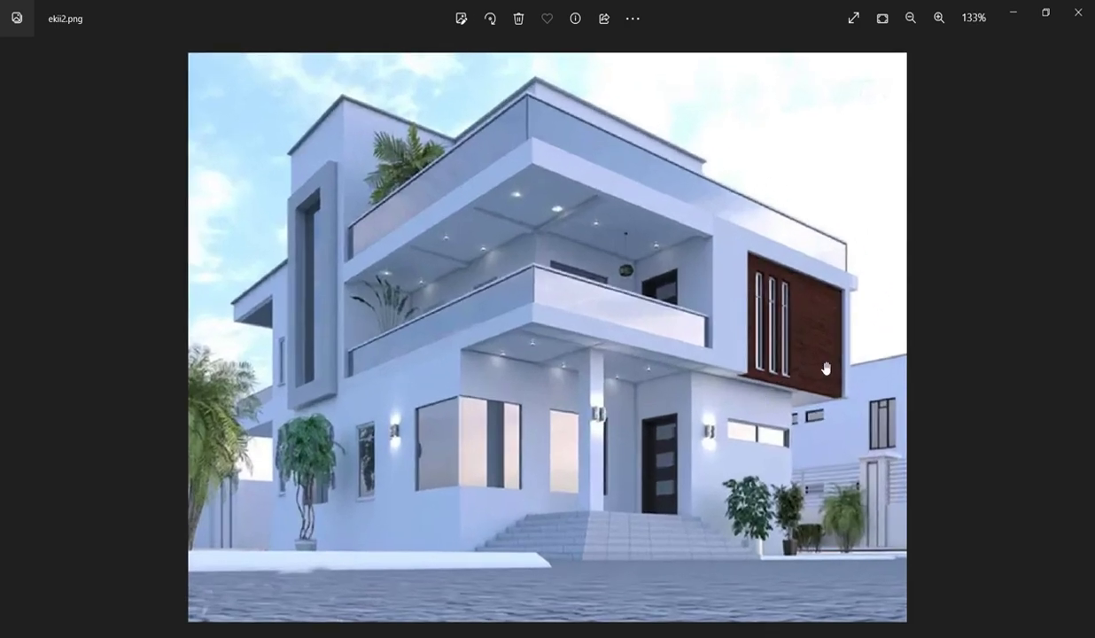
scroll(548, 258, "down", 1)
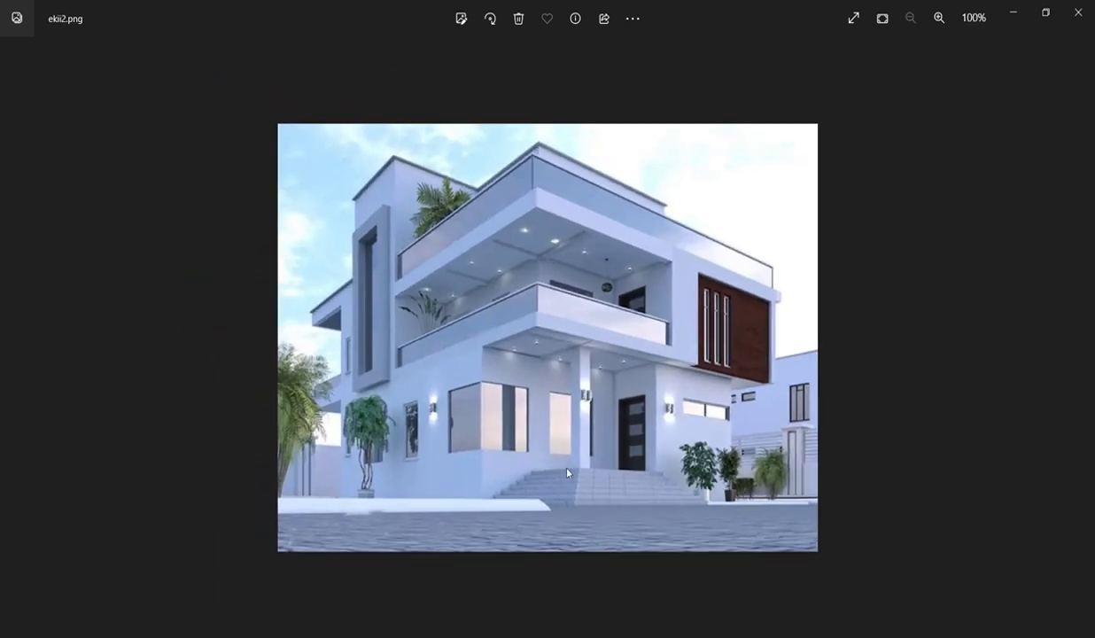
scroll(565, 463, "up", 2)
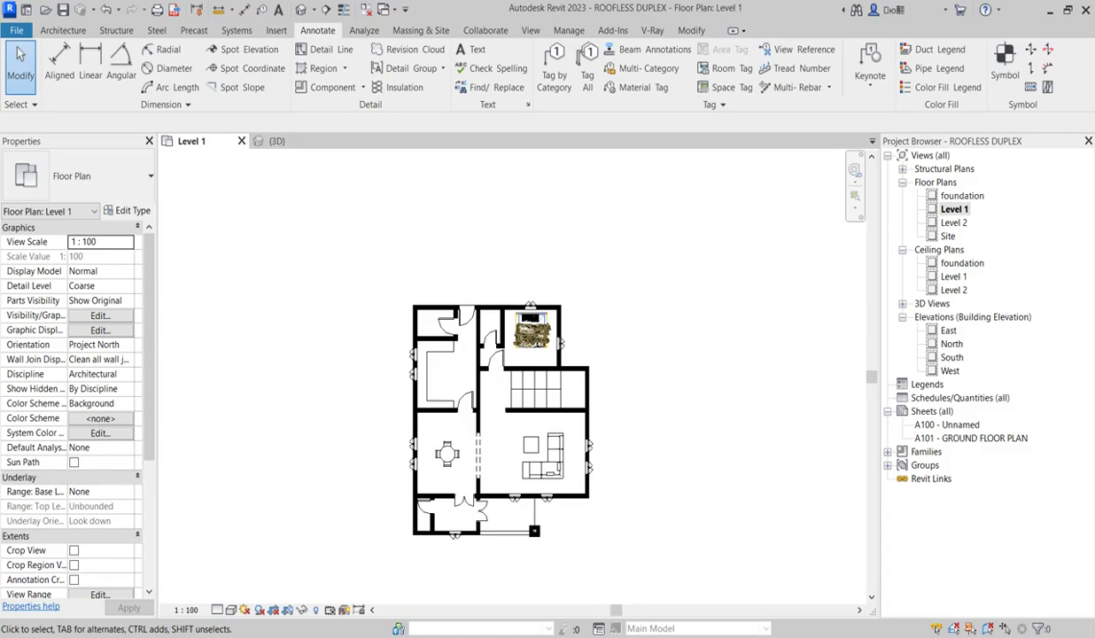
scroll(516, 404, "down", 3)
scroll(516, 404, "up", 2)
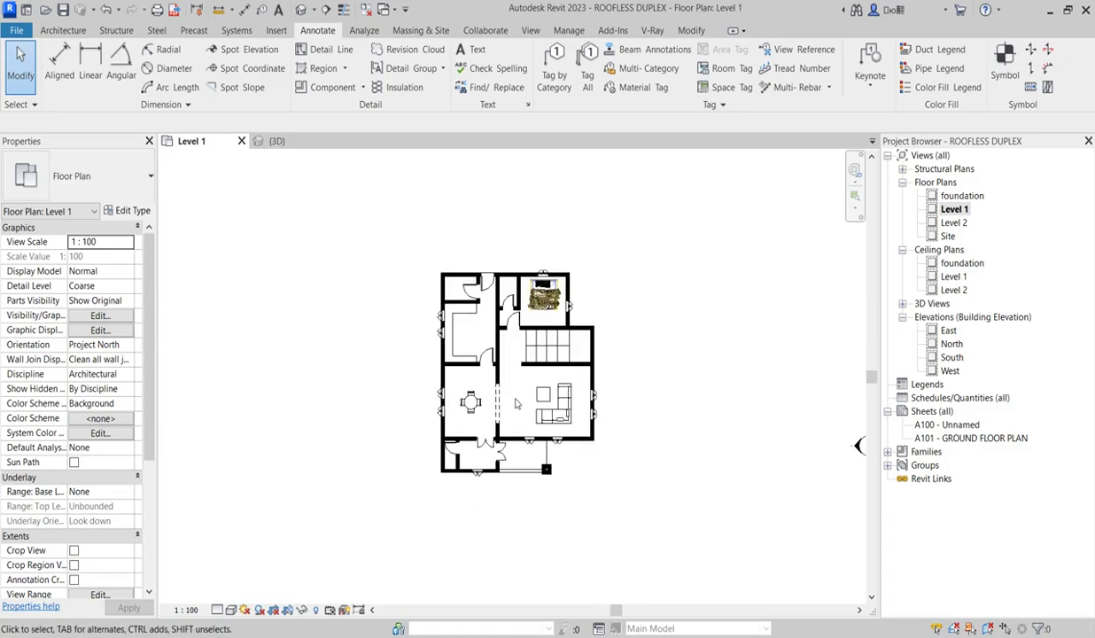
double_click(954, 222)
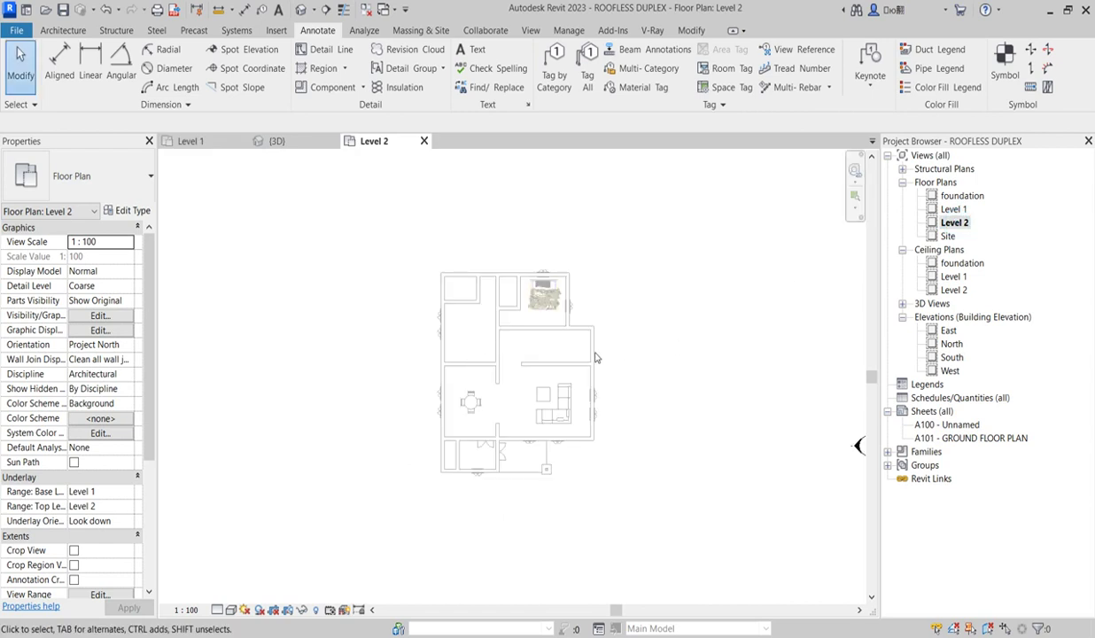
scroll(595, 357, "up", 2)
scroll(629, 361, "down", 3)
scroll(627, 415, "up", 2)
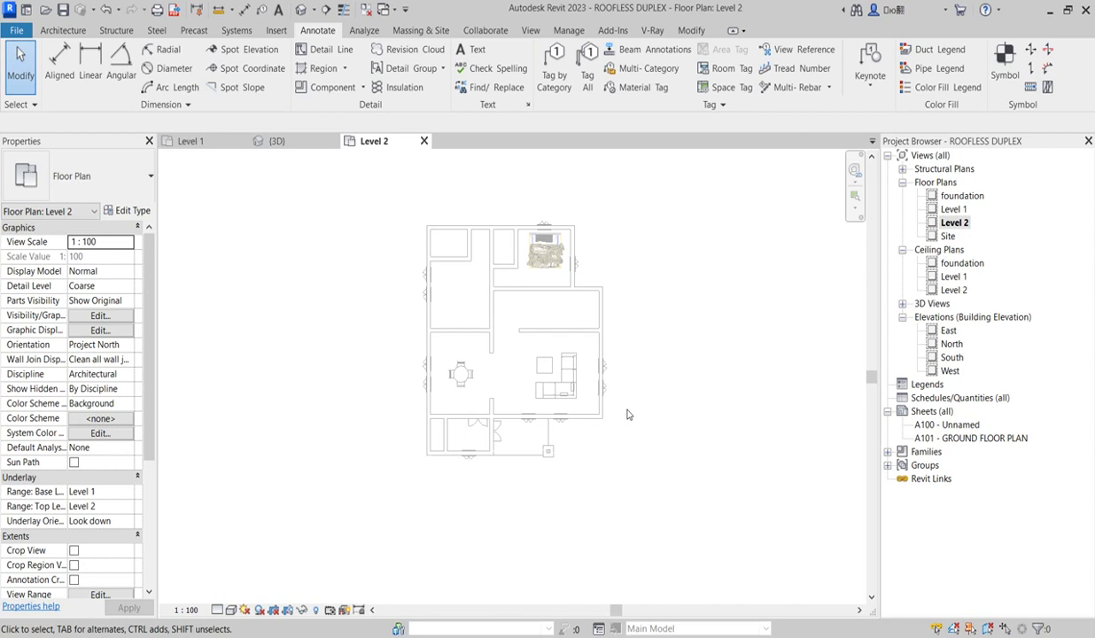
scroll(628, 415, "up", 2)
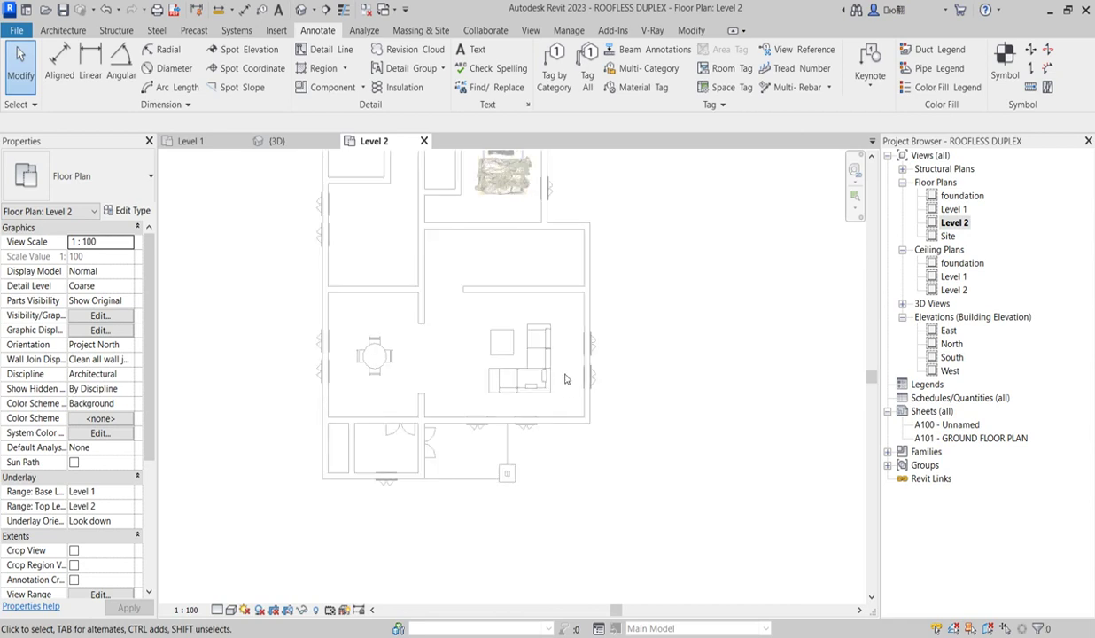
scroll(643, 411, "down", 3)
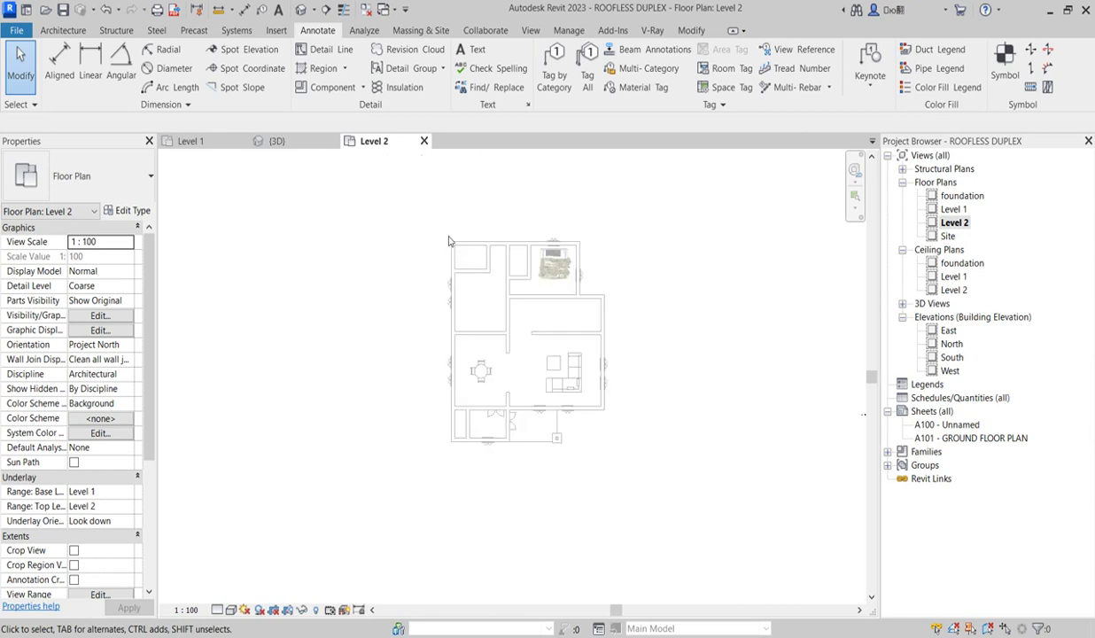
scroll(449, 241, "up", 1)
scroll(478, 339, "up", 1)
scroll(506, 386, "up", 1)
scroll(536, 380, "down", 3)
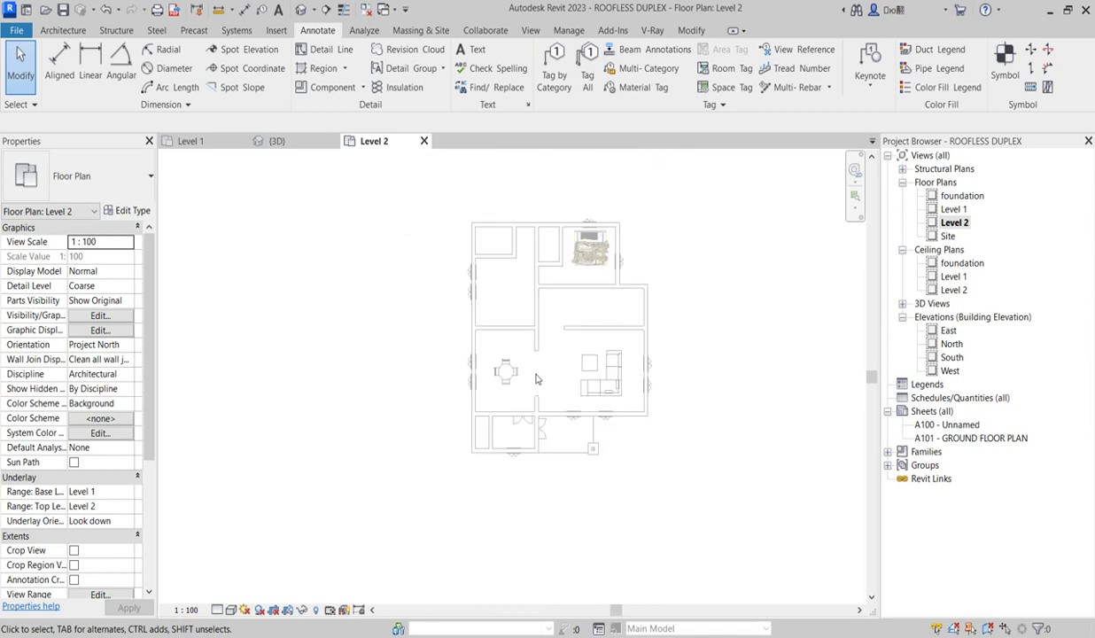
scroll(555, 303, "up", 2)
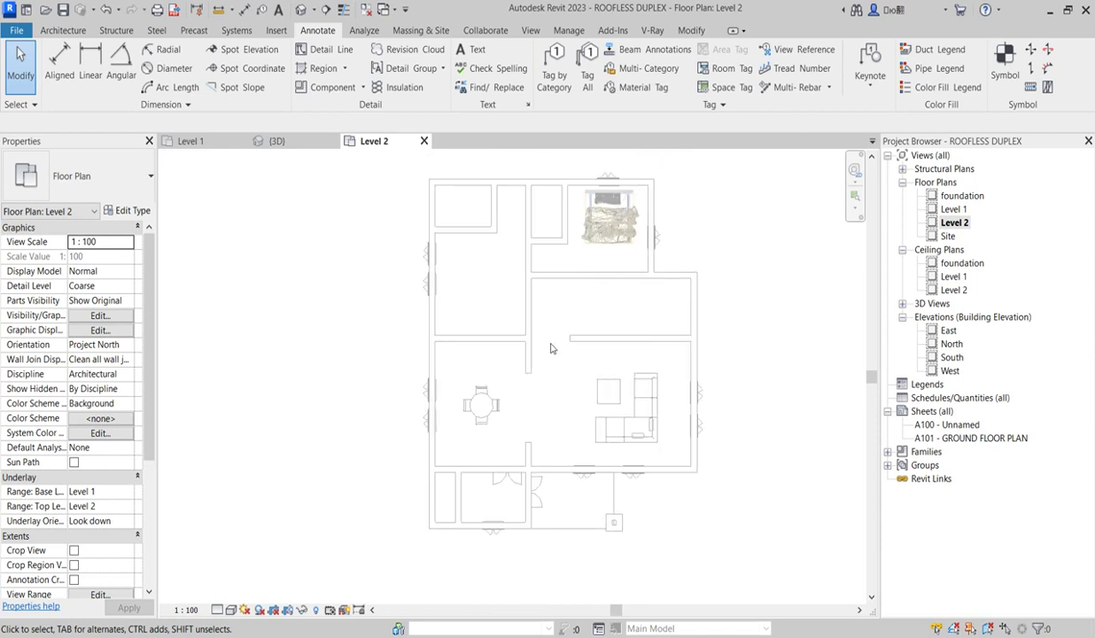
scroll(547, 445, "up", 1)
scroll(547, 452, "down", 4)
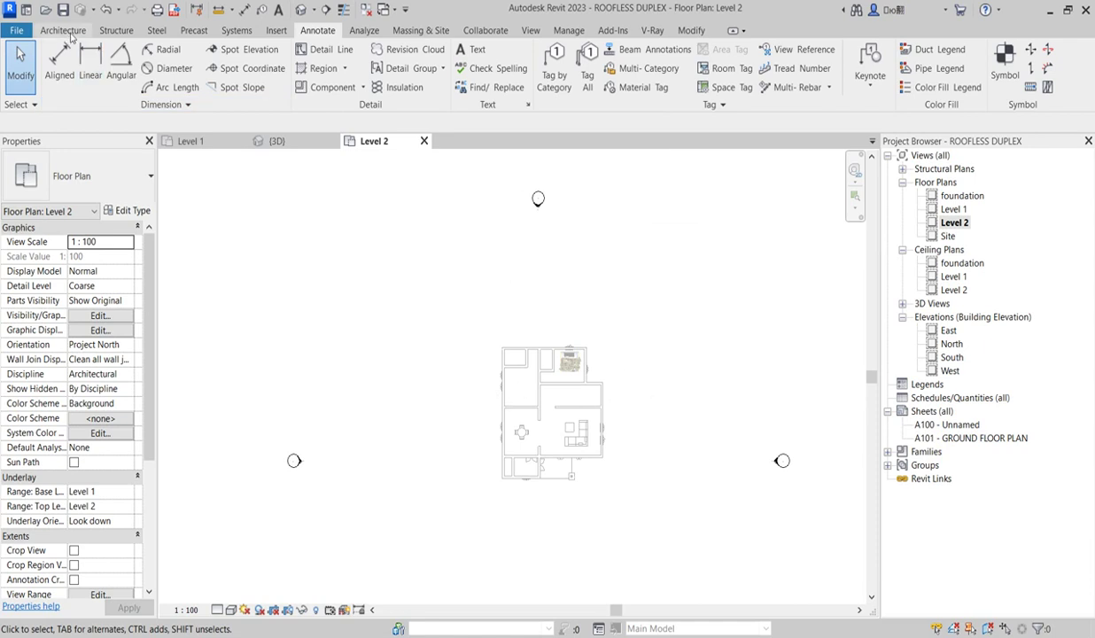
- Draw a Generic 200 mm top wall across the top edge of the plan
left_click(64, 30)
left_click(57, 64)
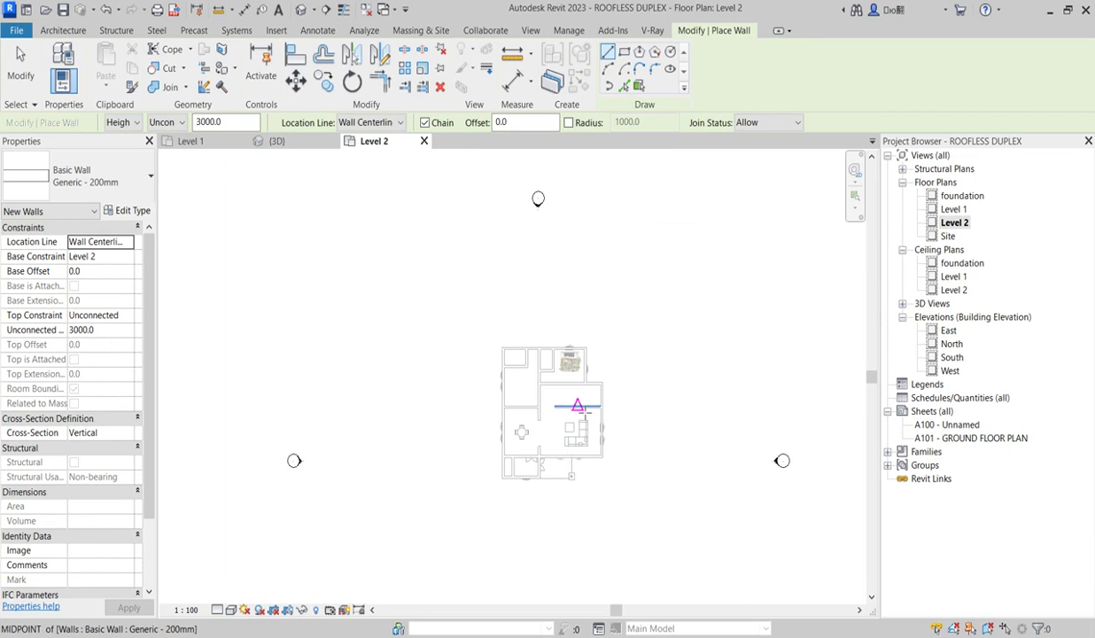
scroll(572, 461, "up", 2)
scroll(600, 287, "up", 4)
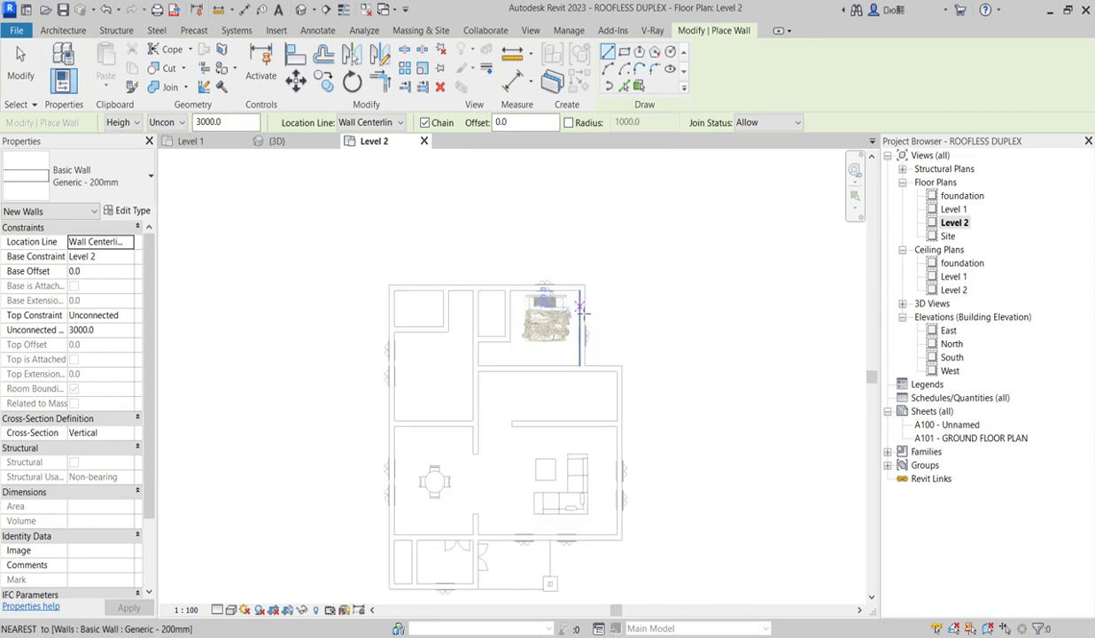
scroll(585, 312, "down", 3)
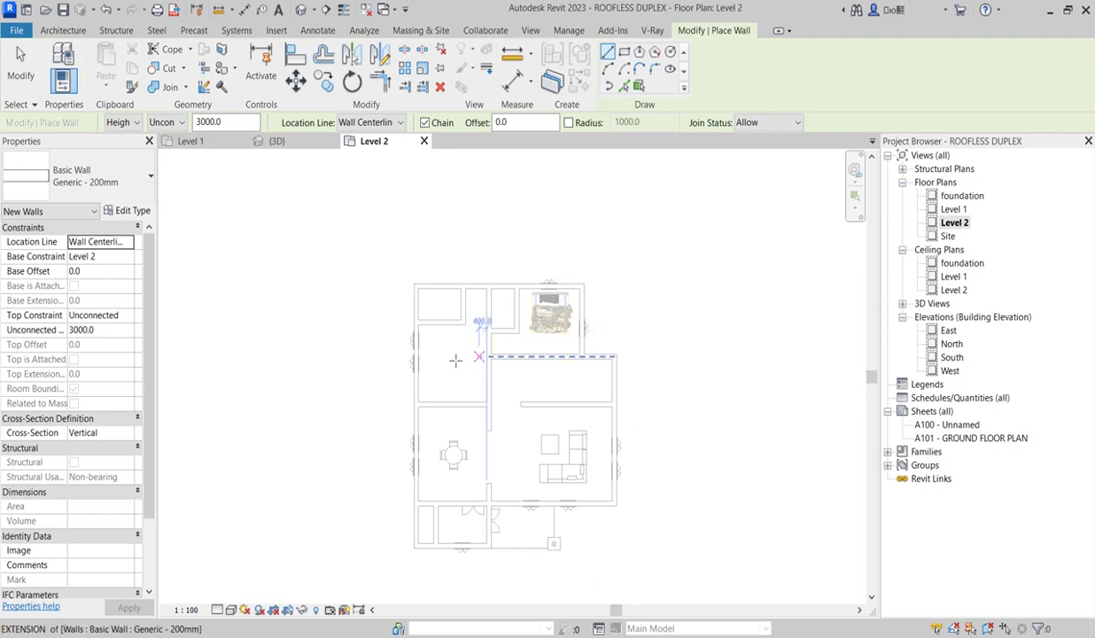
scroll(426, 297, "up", 2)
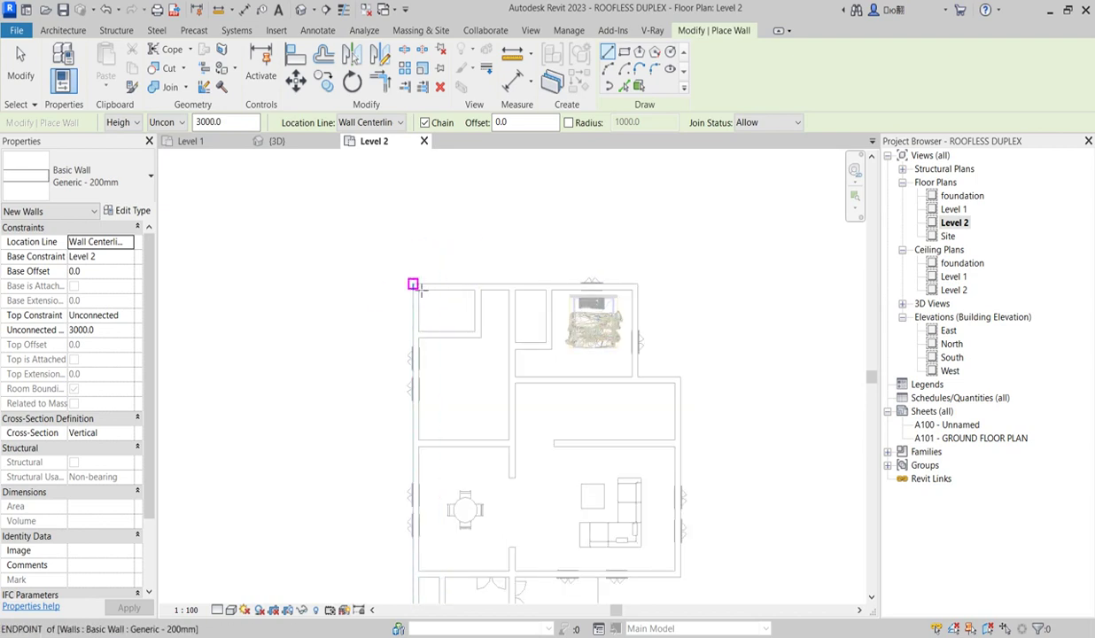
scroll(416, 288, "down", 2)
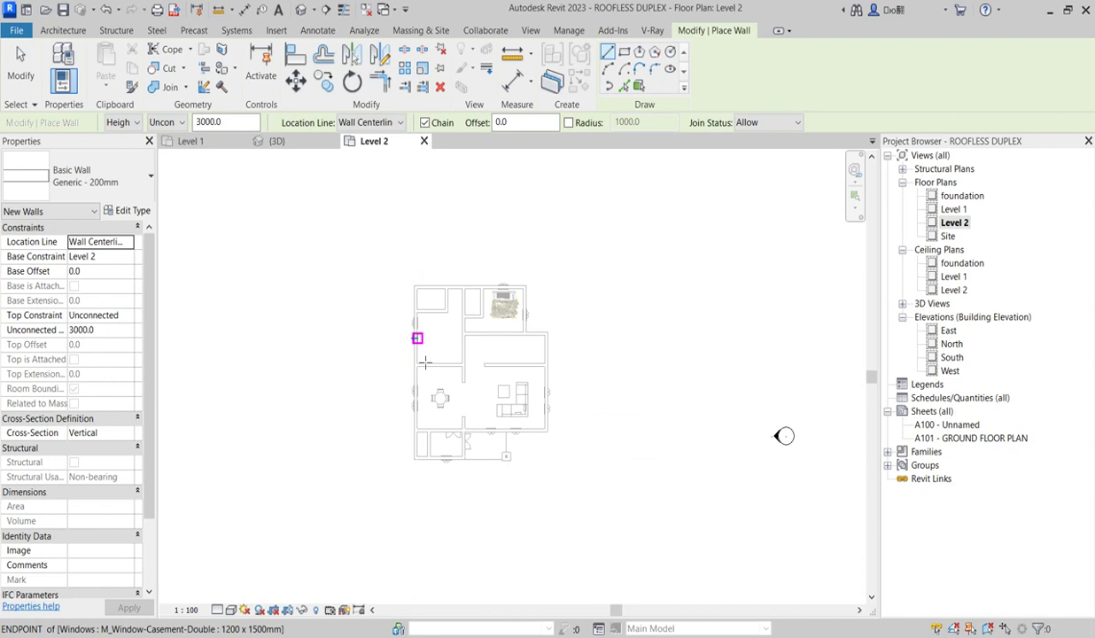
scroll(462, 461, "up", 1)
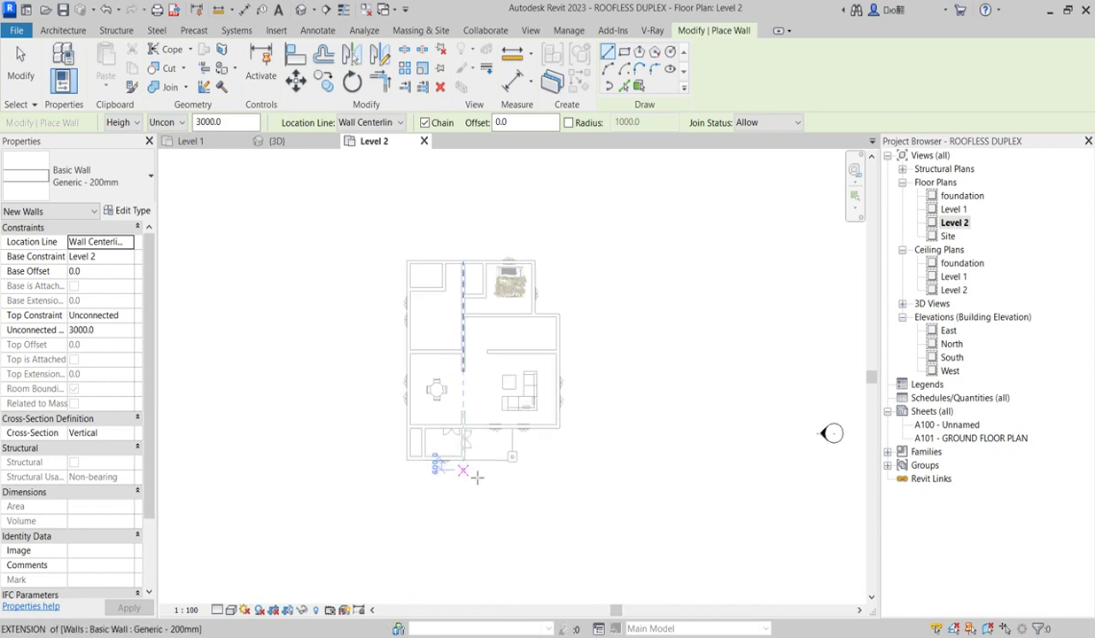
scroll(408, 247, "up", 2)
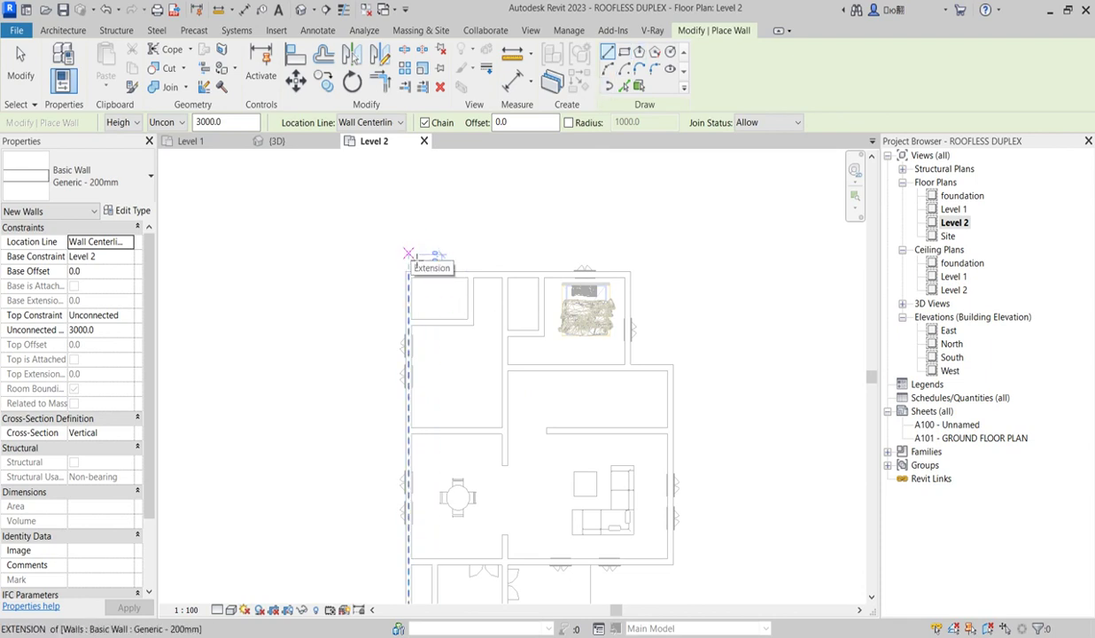
scroll(416, 258, "up", 1)
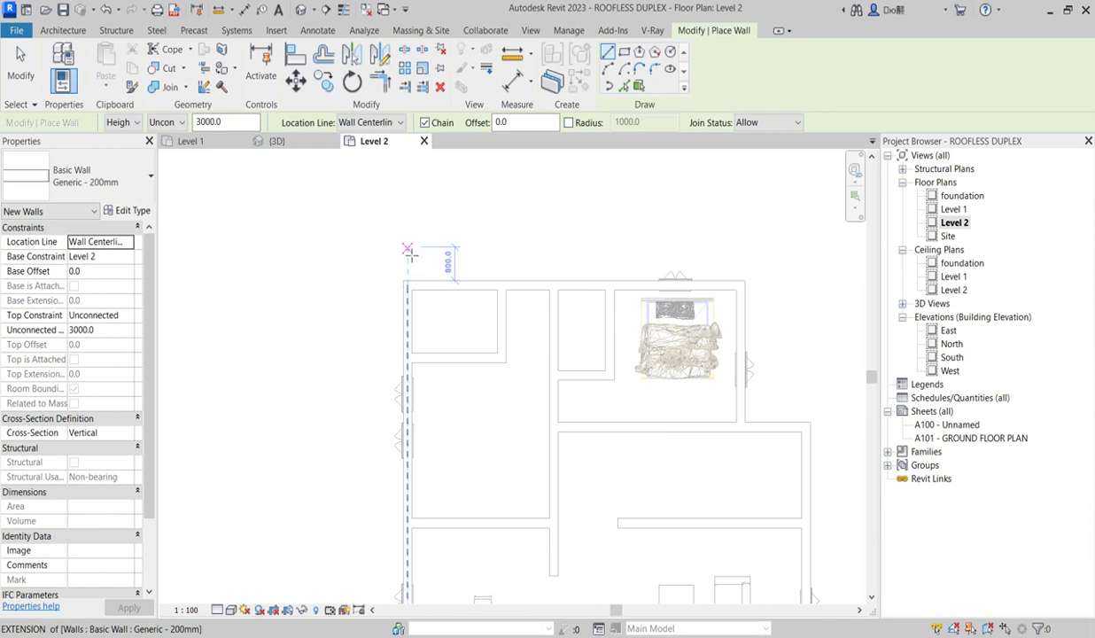
left_click(408, 248)
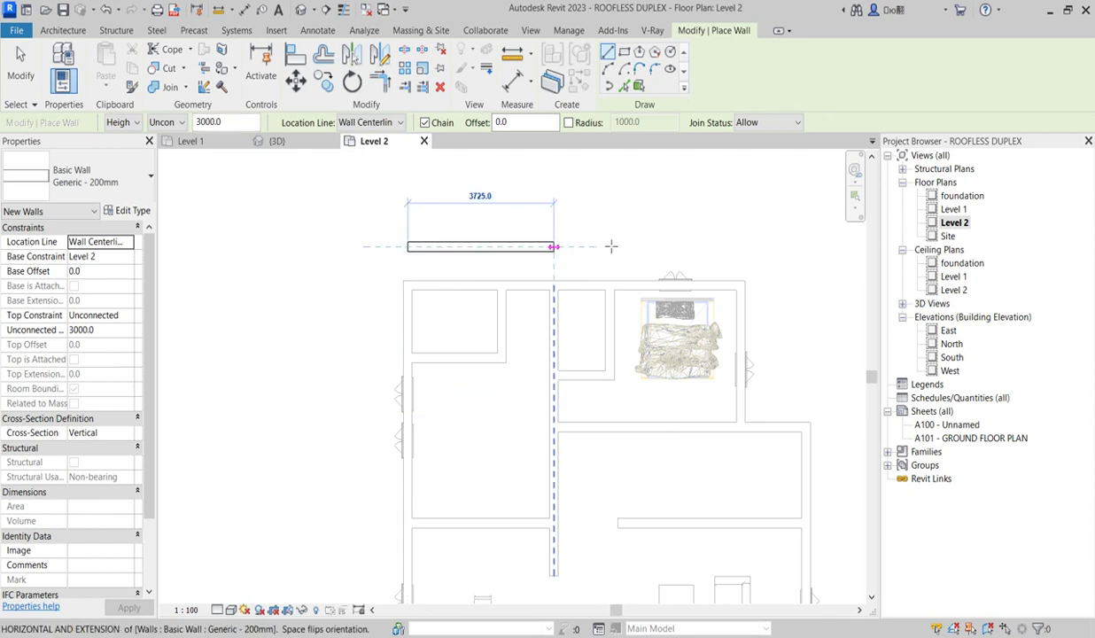
left_click(742, 246)
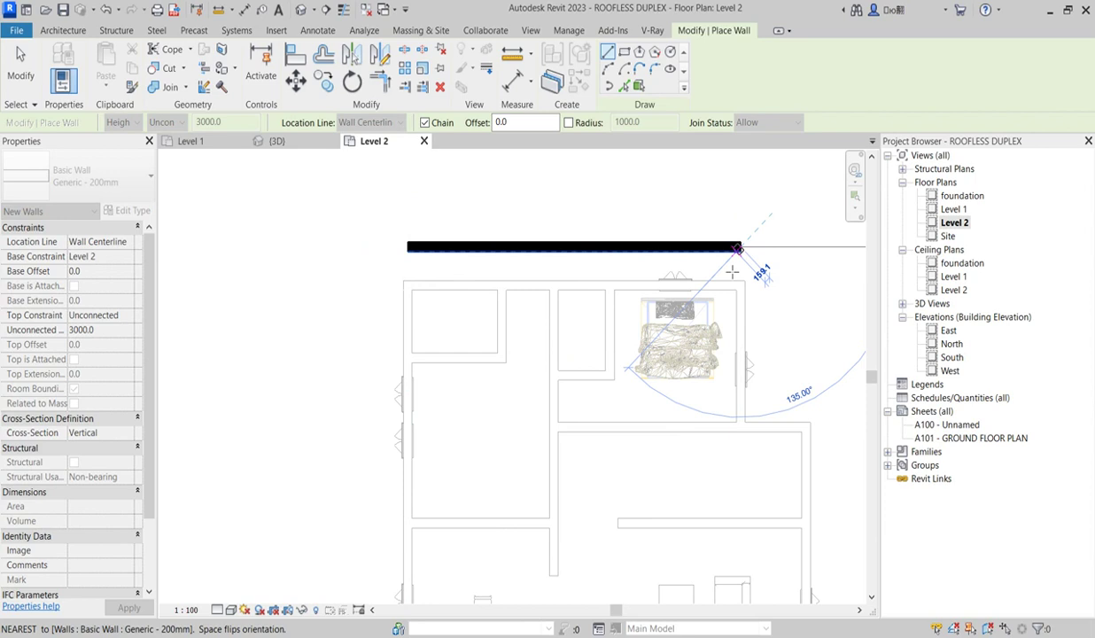
key("Escape")
key("Escape")
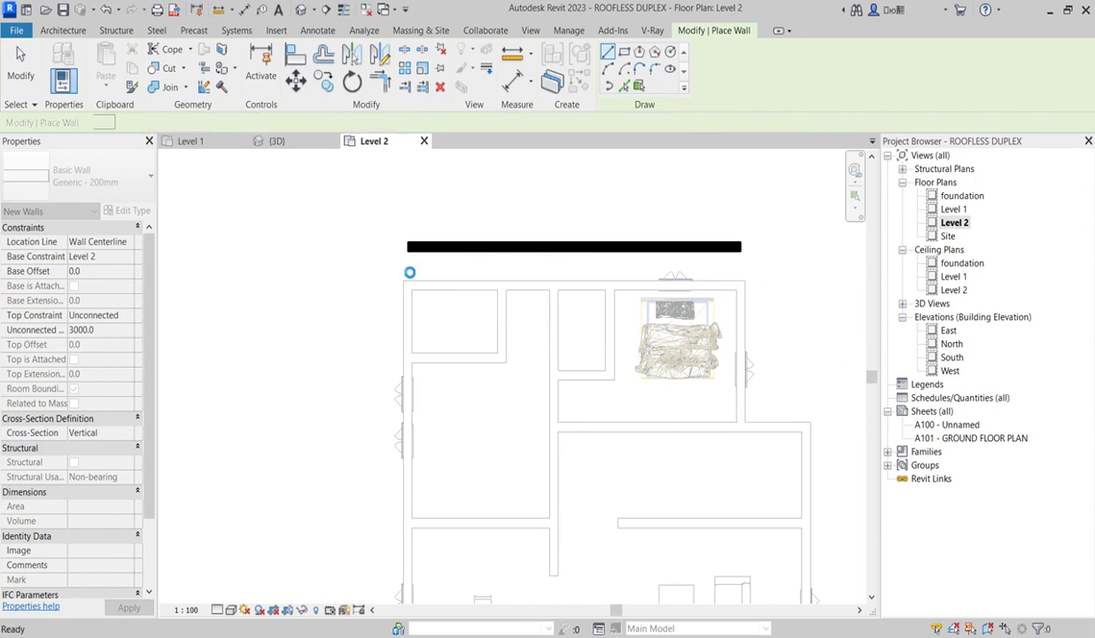
scroll(409, 272, "down", 1)
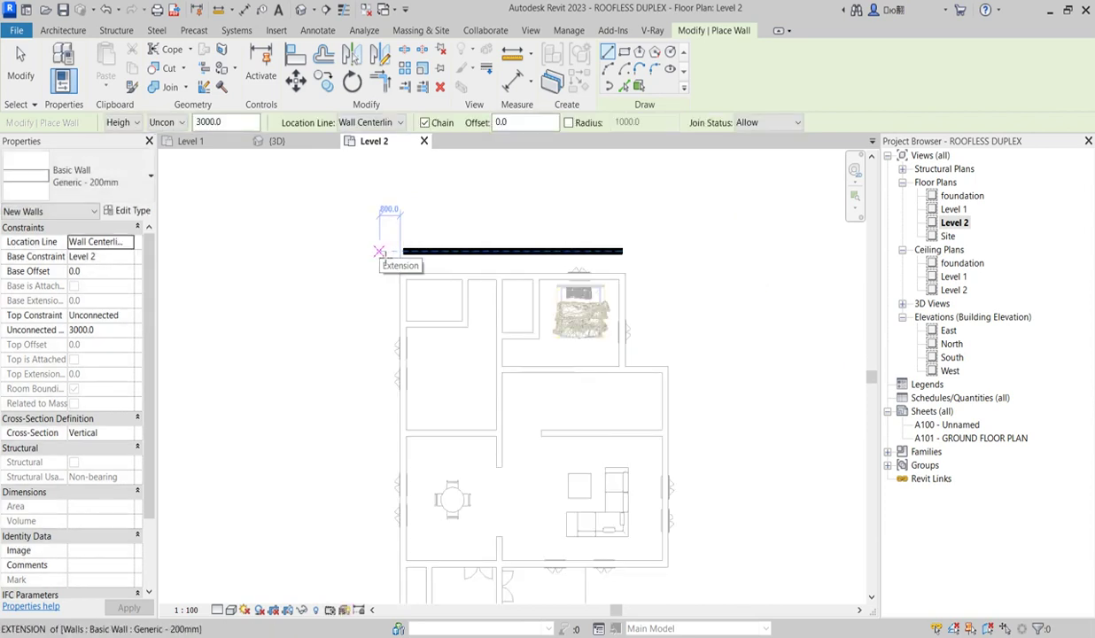
- Draw the left, bottom and right walls to close the rectangular outline
left_click(379, 252)
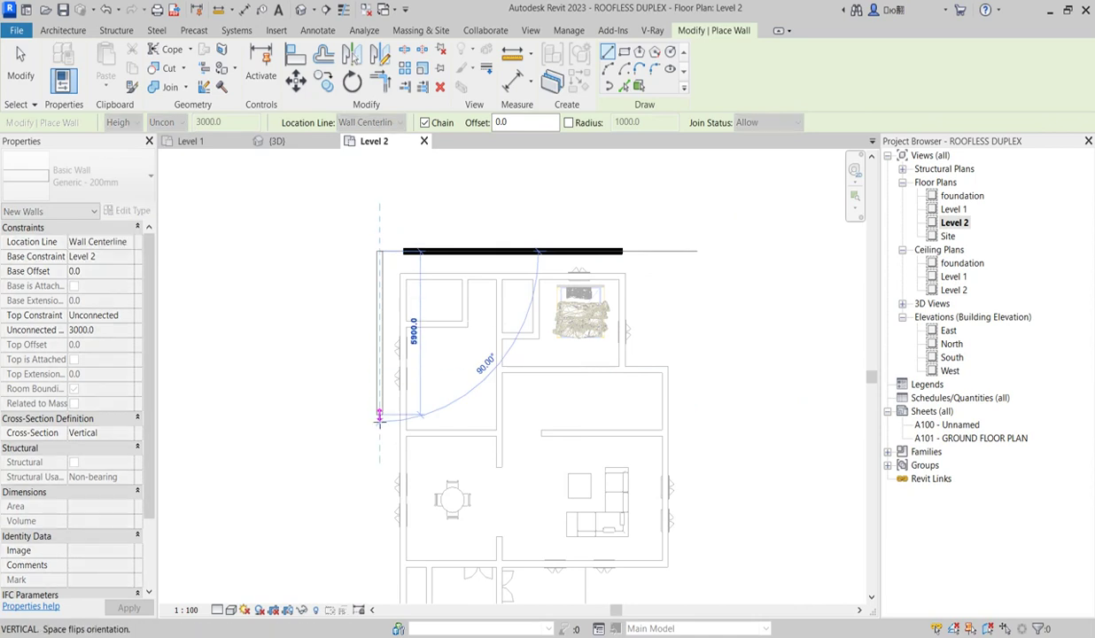
scroll(379, 434, "down", 1)
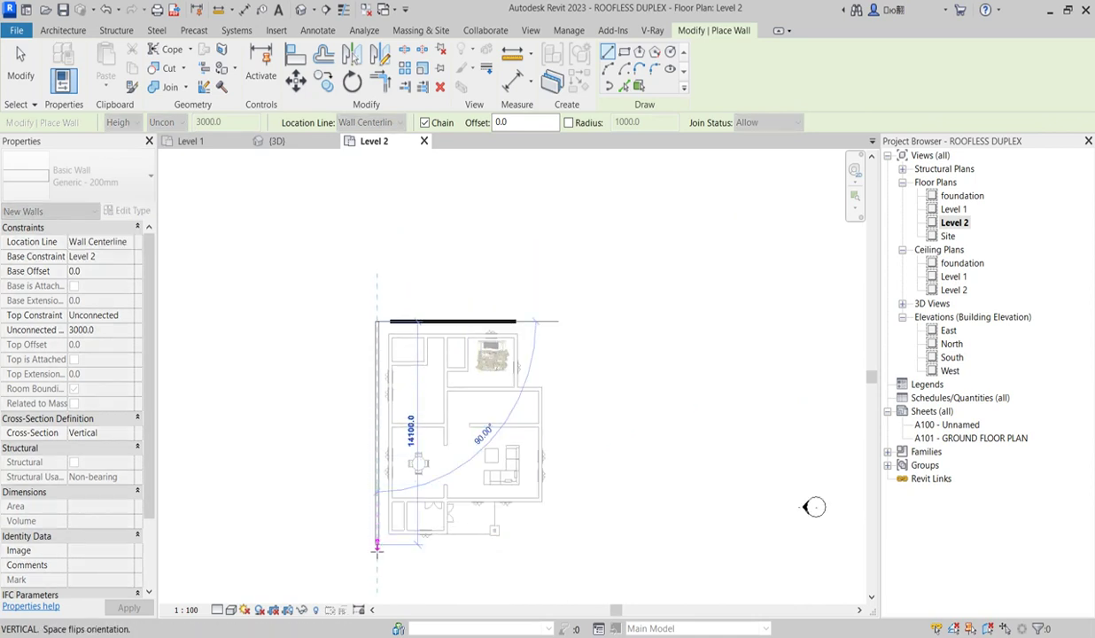
scroll(376, 544, "up", 1)
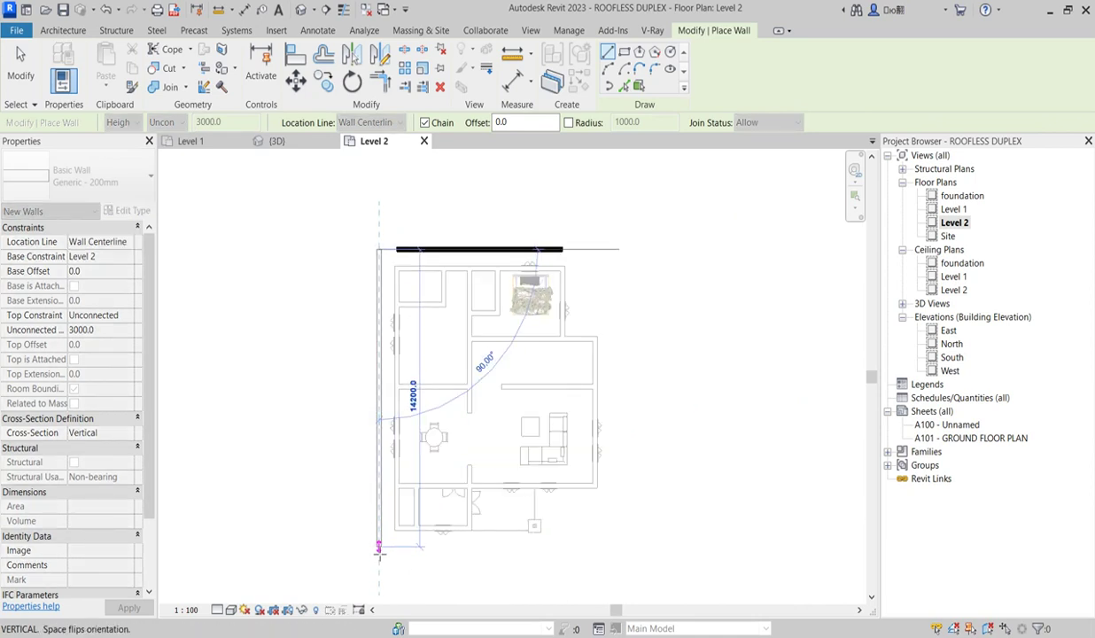
left_click(378, 550)
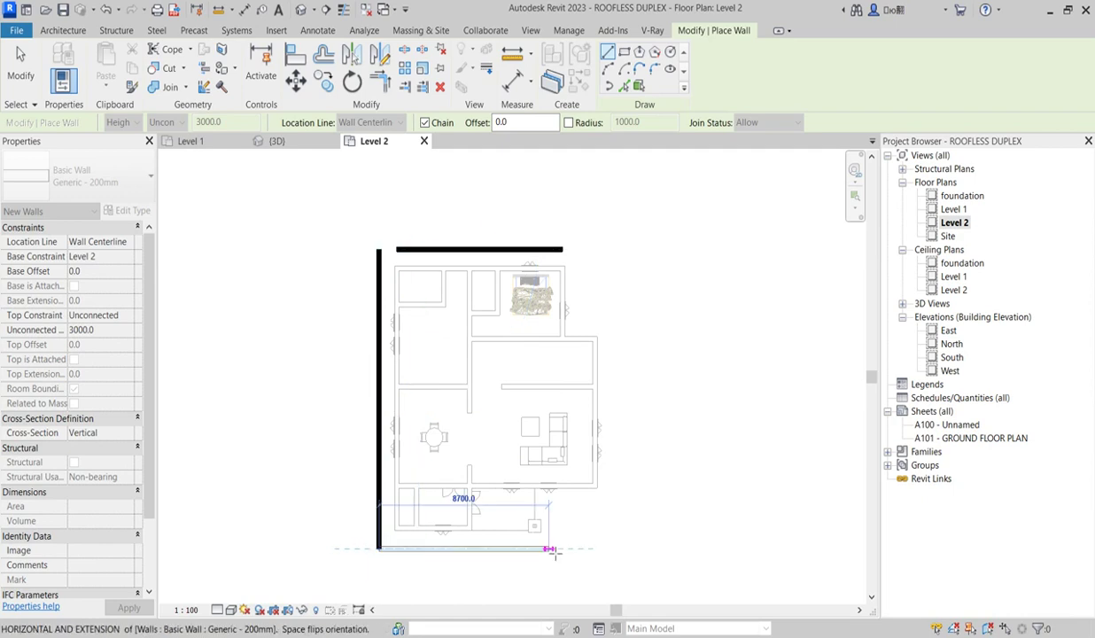
left_click(562, 549)
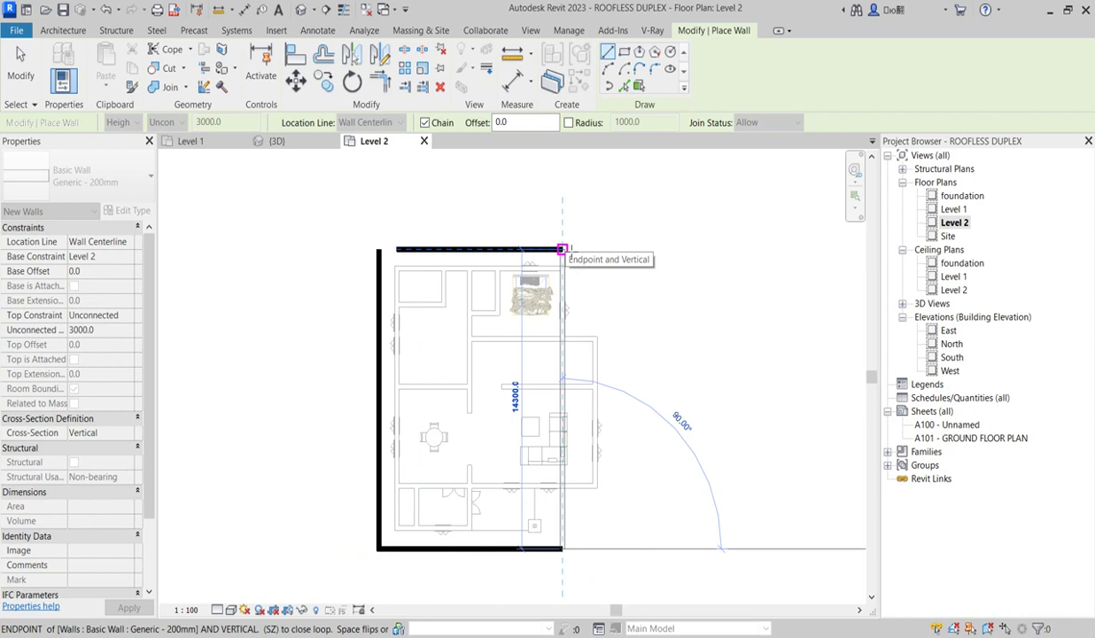
left_click(562, 249)
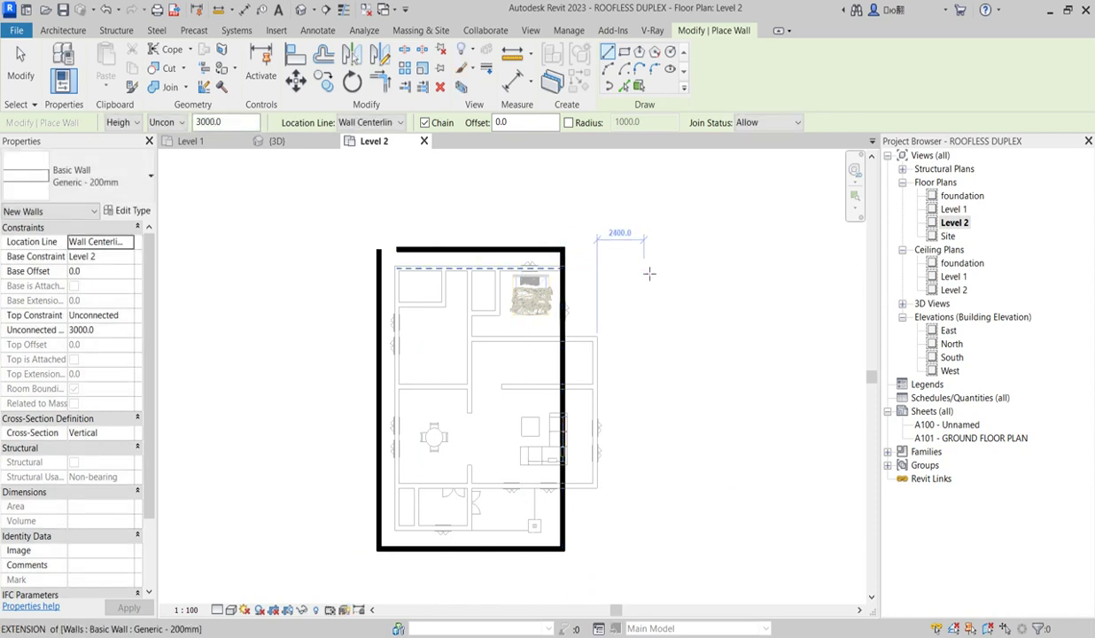
right_click(643, 267)
left_click(676, 280)
scroll(594, 293, "up", 3)
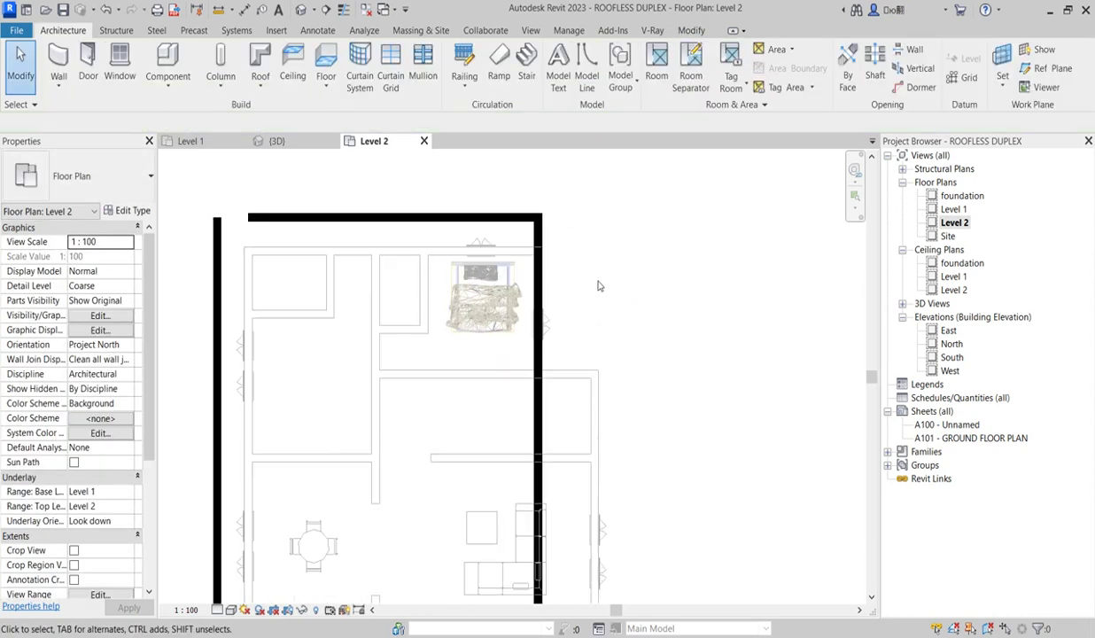
right_click(600, 259)
left_click(632, 269)
scroll(590, 257, "down", 3)
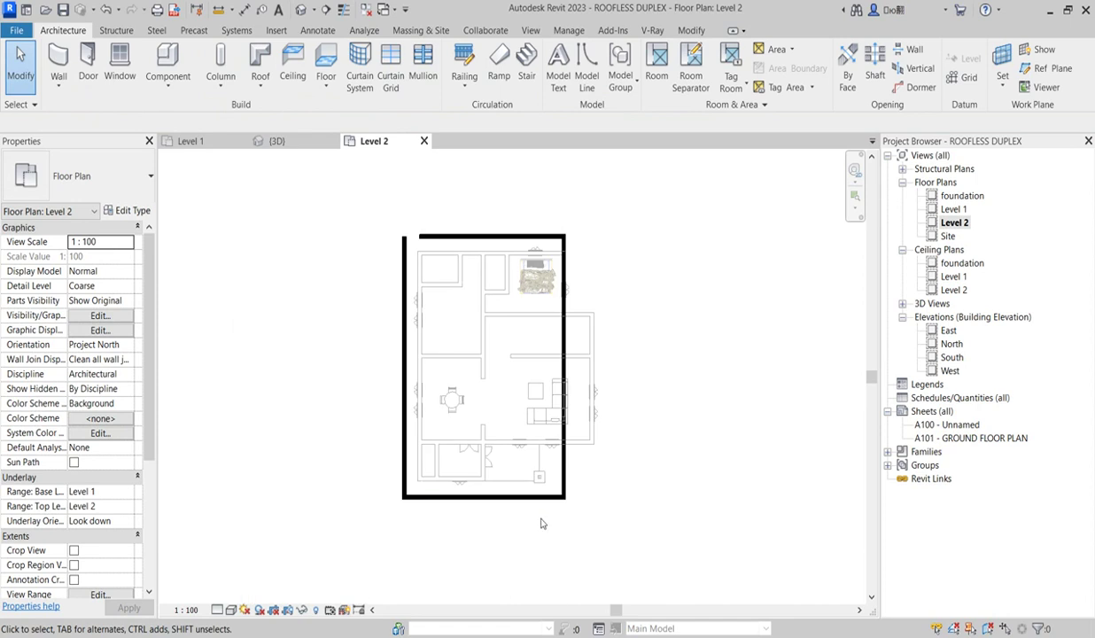
scroll(520, 549, "up", 2)
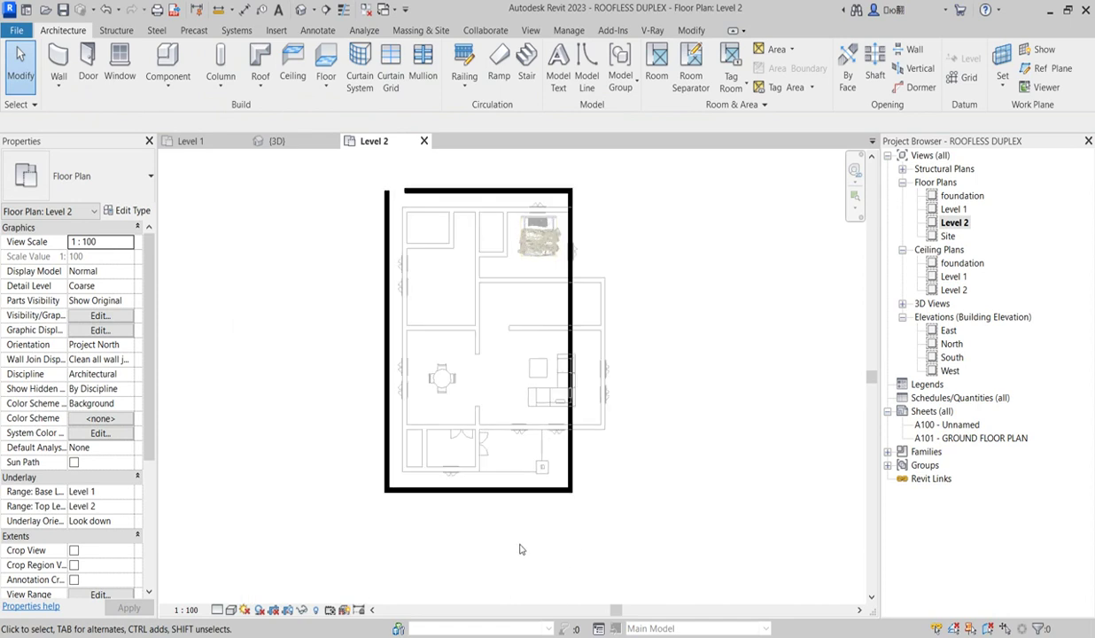
scroll(520, 549, "up", 2)
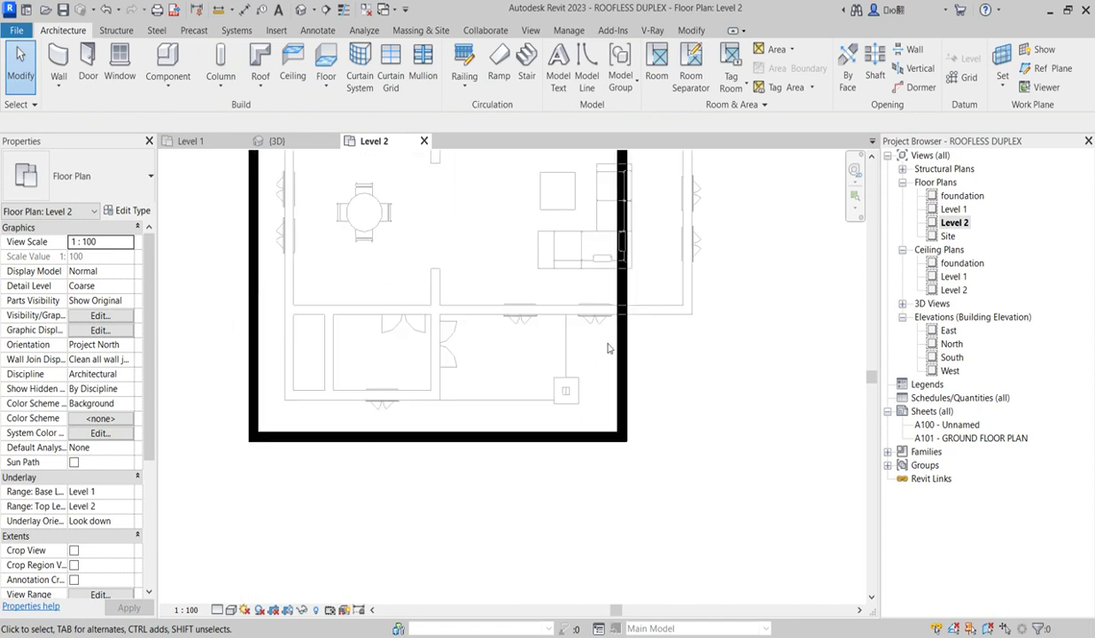
- Add a horizontal step wall from the right wall and a vertical wall down to the bottom wall
left_click(621, 293)
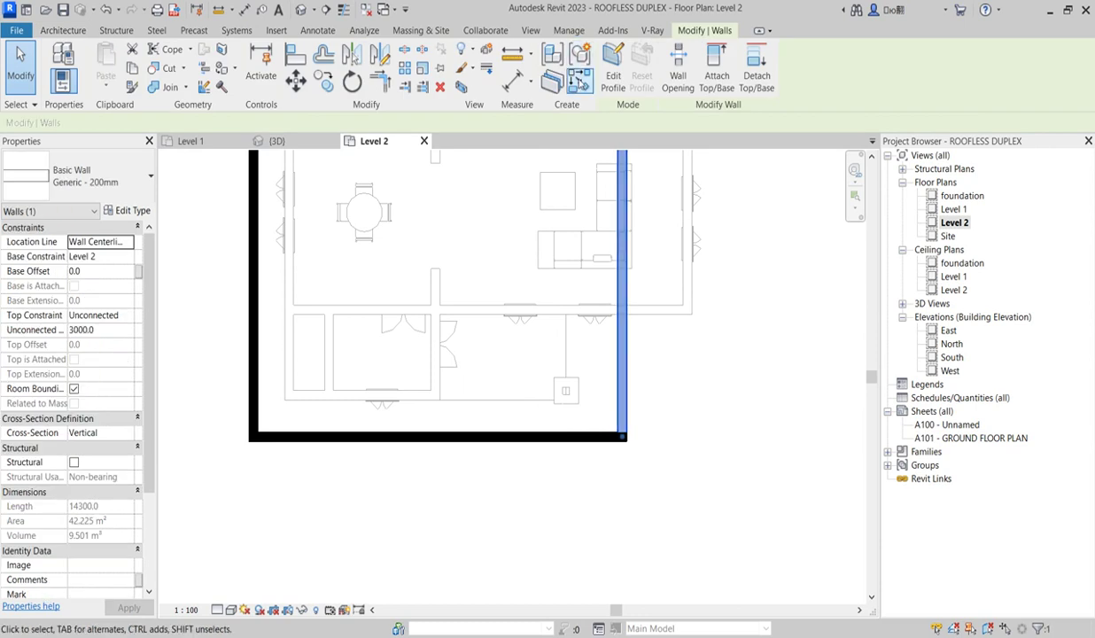
key("c")
key("s")
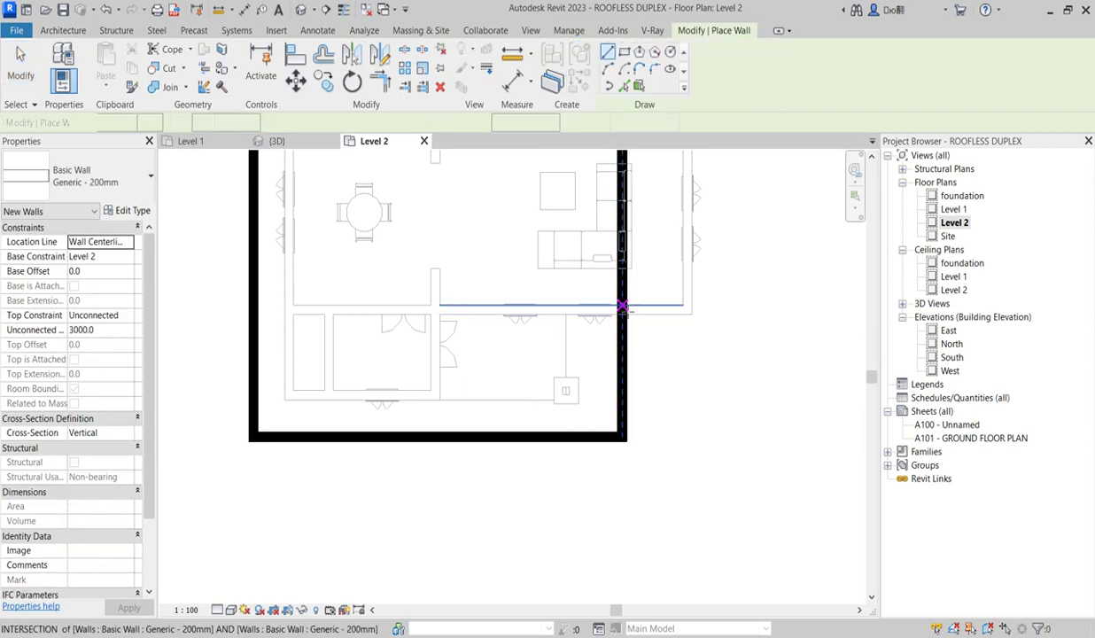
scroll(623, 316, "up", 2)
left_click(623, 316)
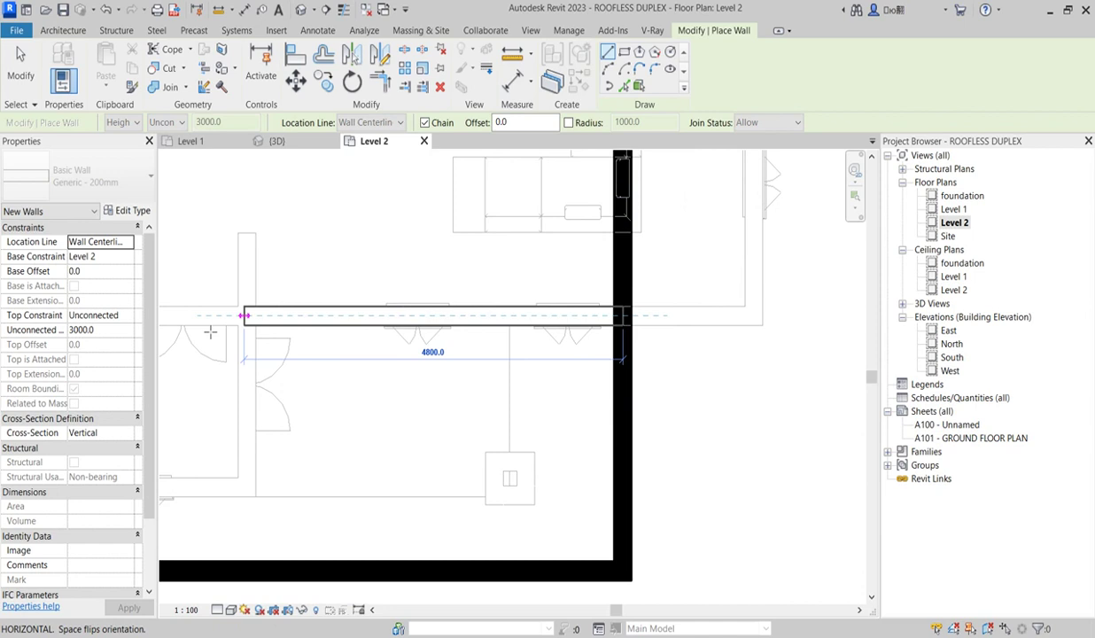
left_click(250, 315)
scroll(250, 314, "down", 3)
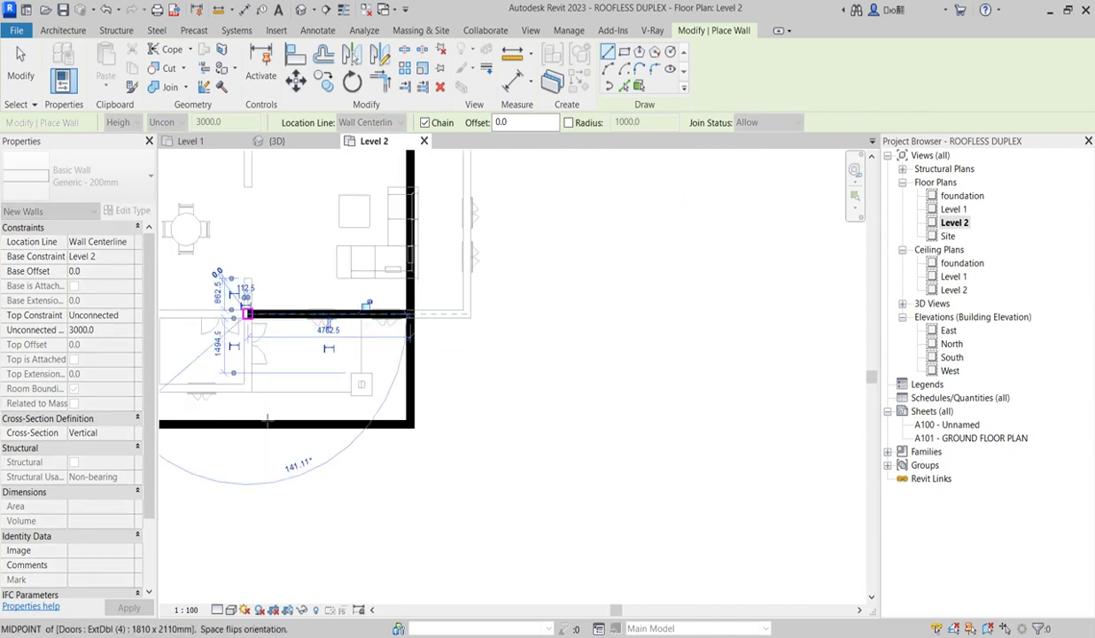
left_click(248, 425)
key("Escape")
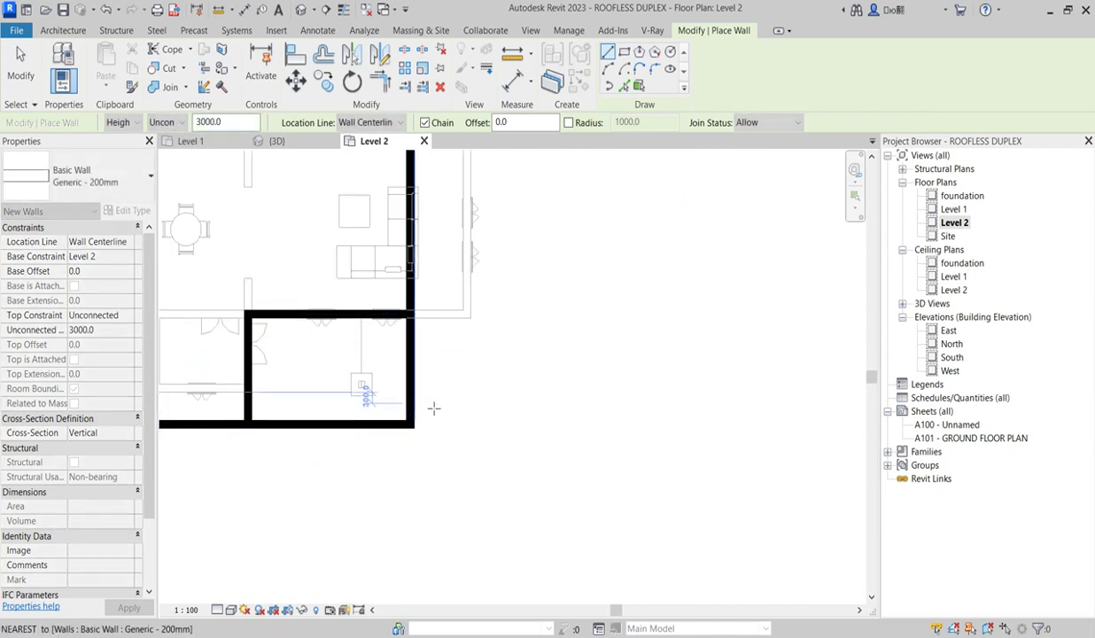
key("Escape")
- Shorten the right wall to the step wall and end the bottom wall at the vertical wall
left_click(411, 381)
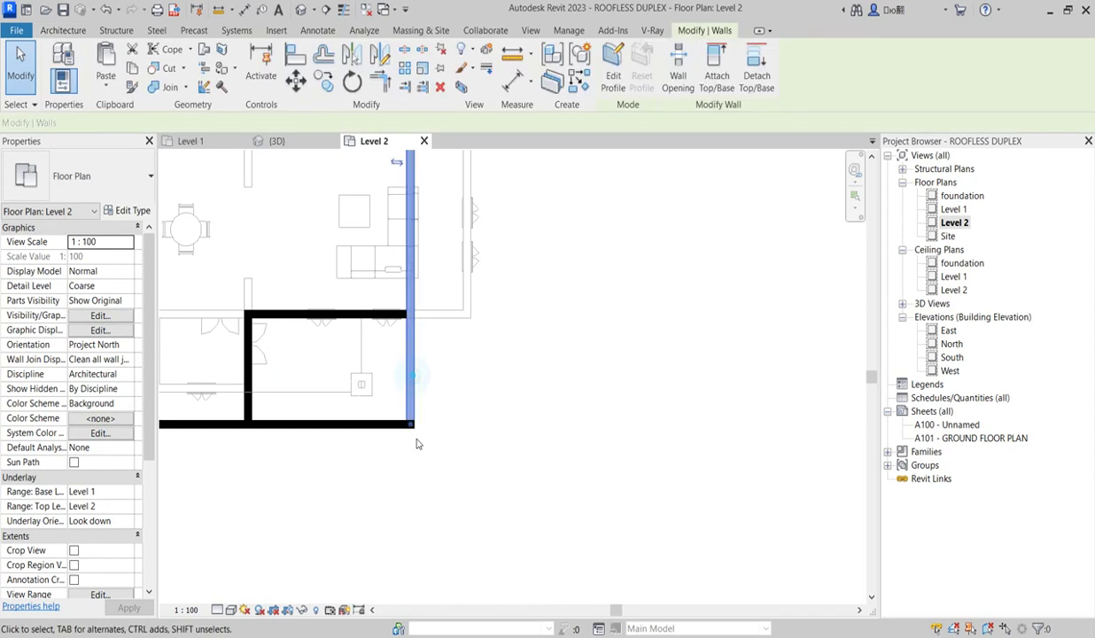
left_click_drag(412, 425, 416, 323)
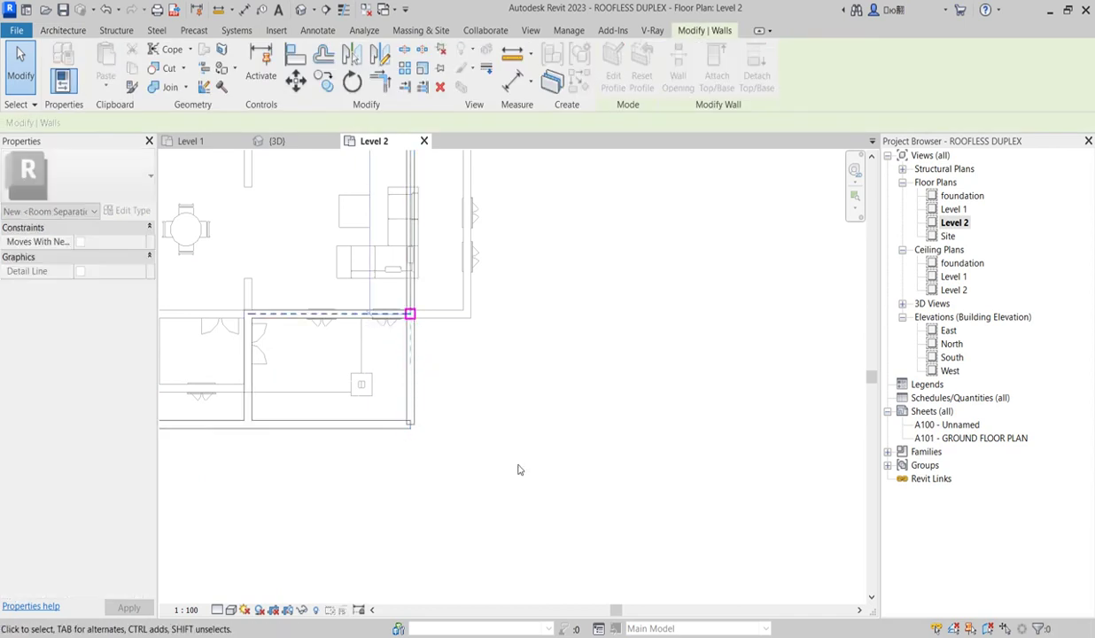
left_click(522, 460)
left_click(361, 428)
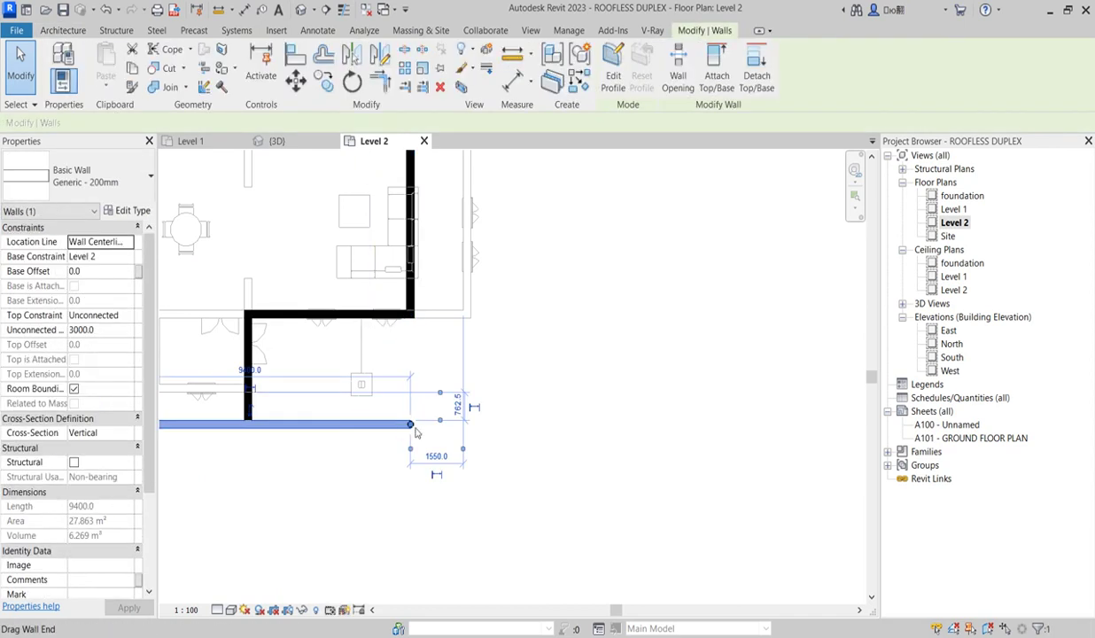
left_click_drag(410, 426, 329, 433)
left_click_drag(264, 426, 246, 425)
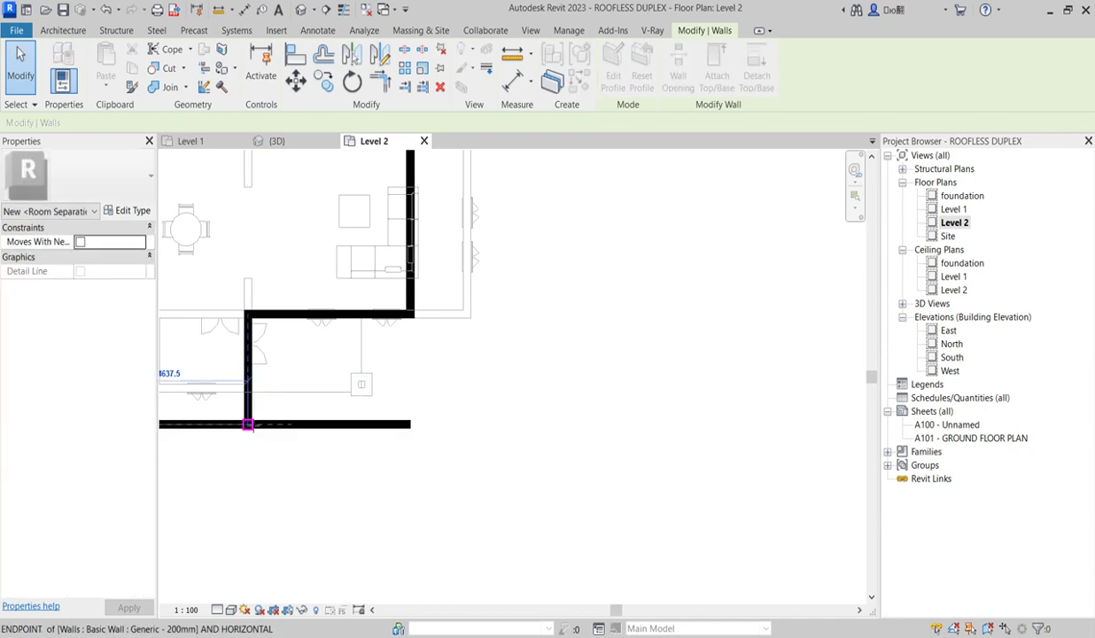
left_click(502, 448)
- Align the bottom wall to the underlay's bottom line
scroll(504, 453, "down", 2)
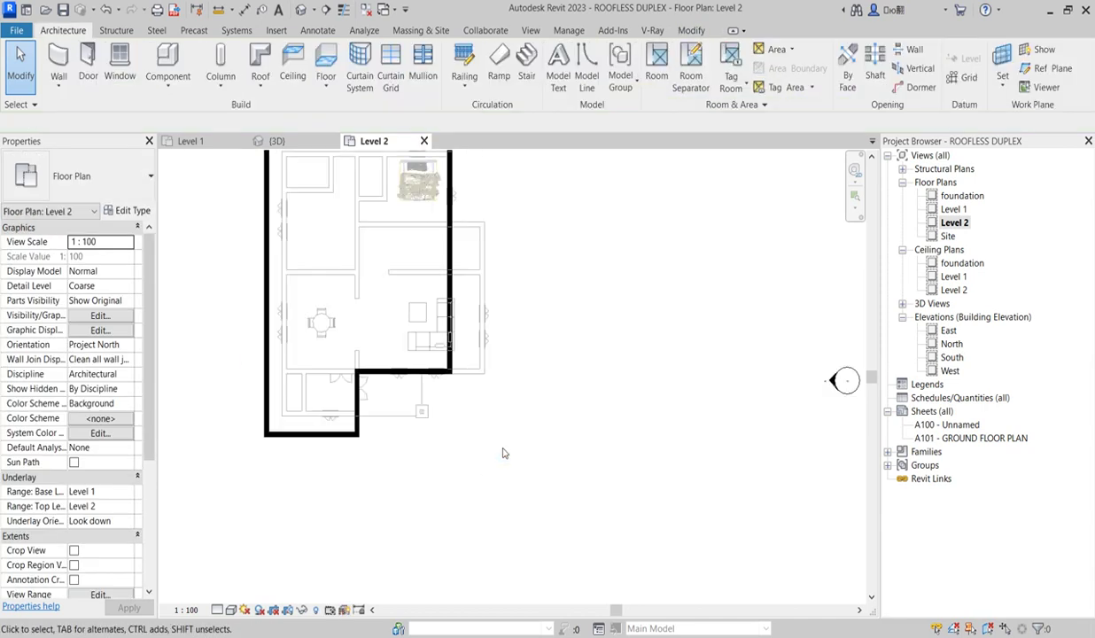
scroll(502, 453, "down", 3)
scroll(401, 448, "up", 5)
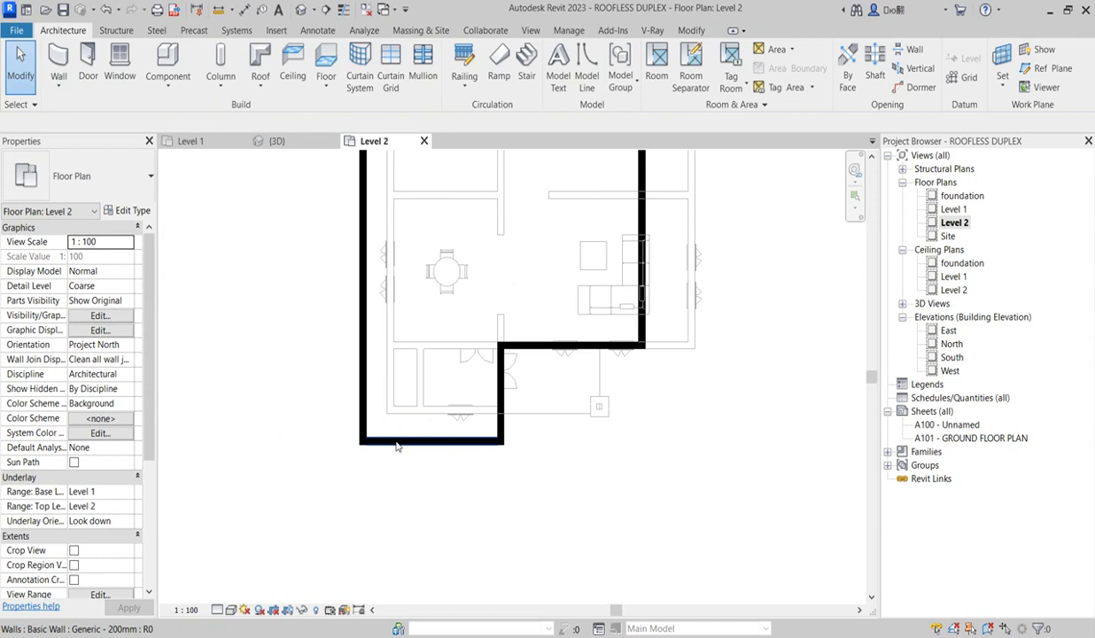
scroll(403, 456, "down", 3)
scroll(426, 452, "up", 2)
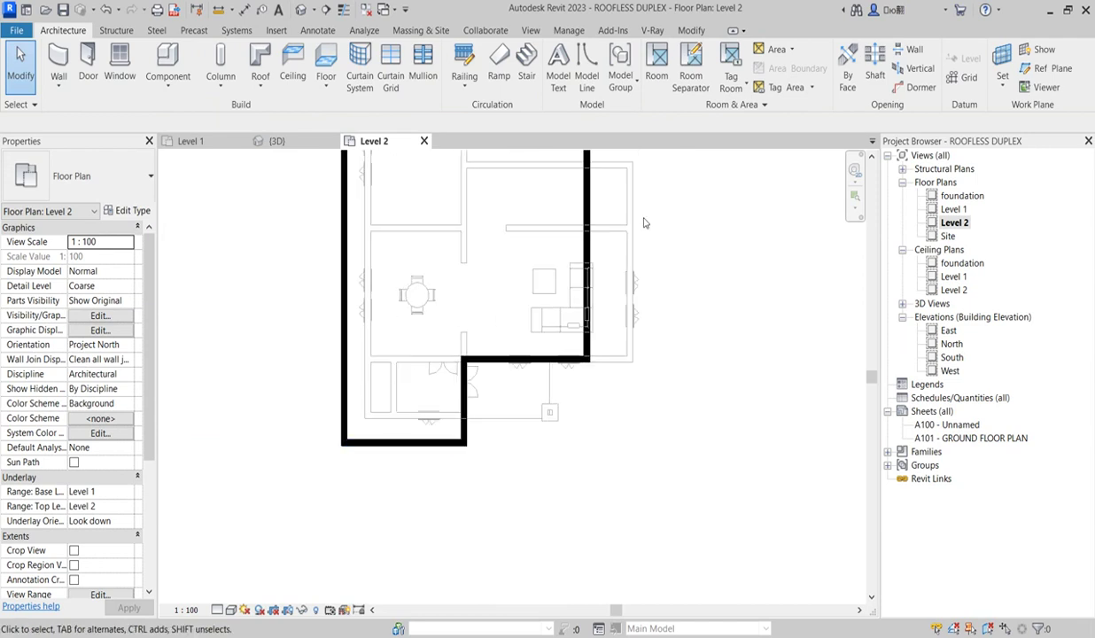
left_click(691, 31)
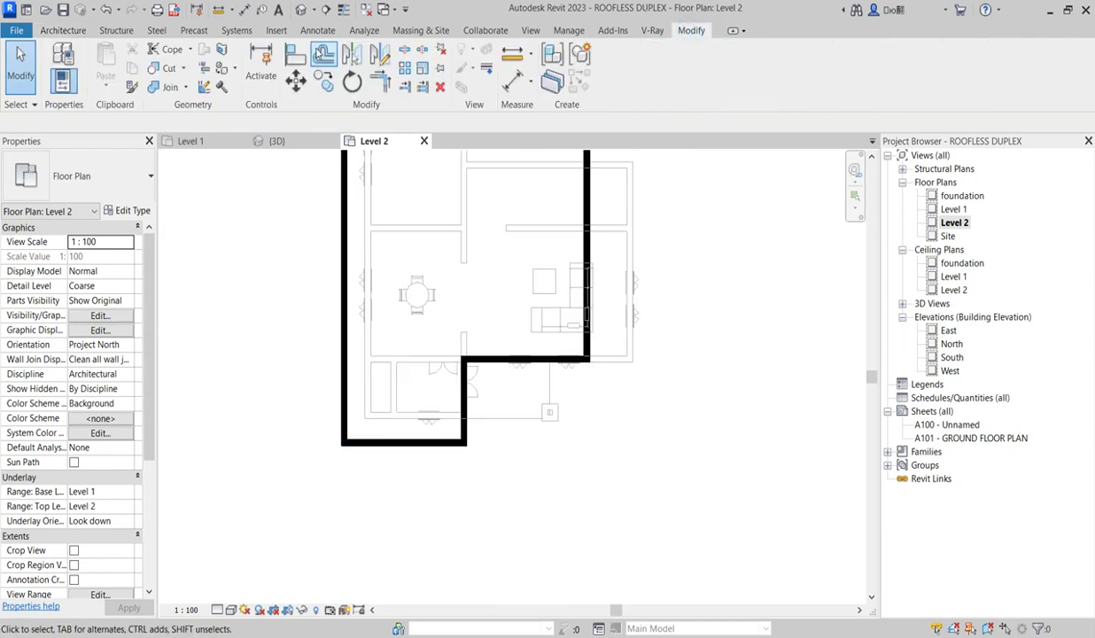
left_click(295, 54)
left_click(403, 419)
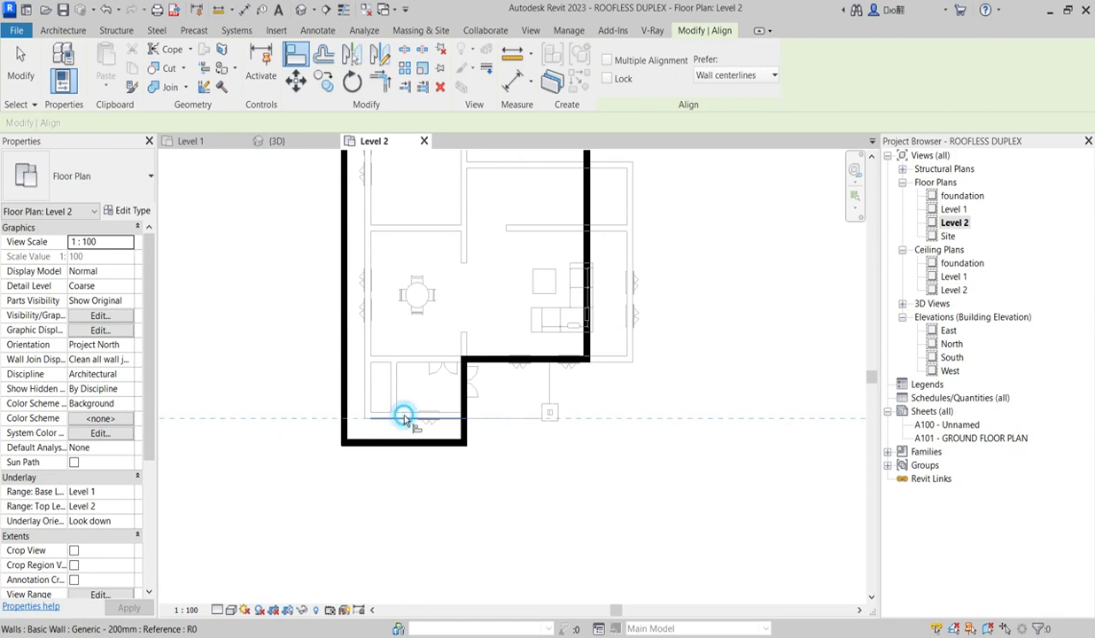
left_click(396, 443)
scroll(425, 502, "down", 3)
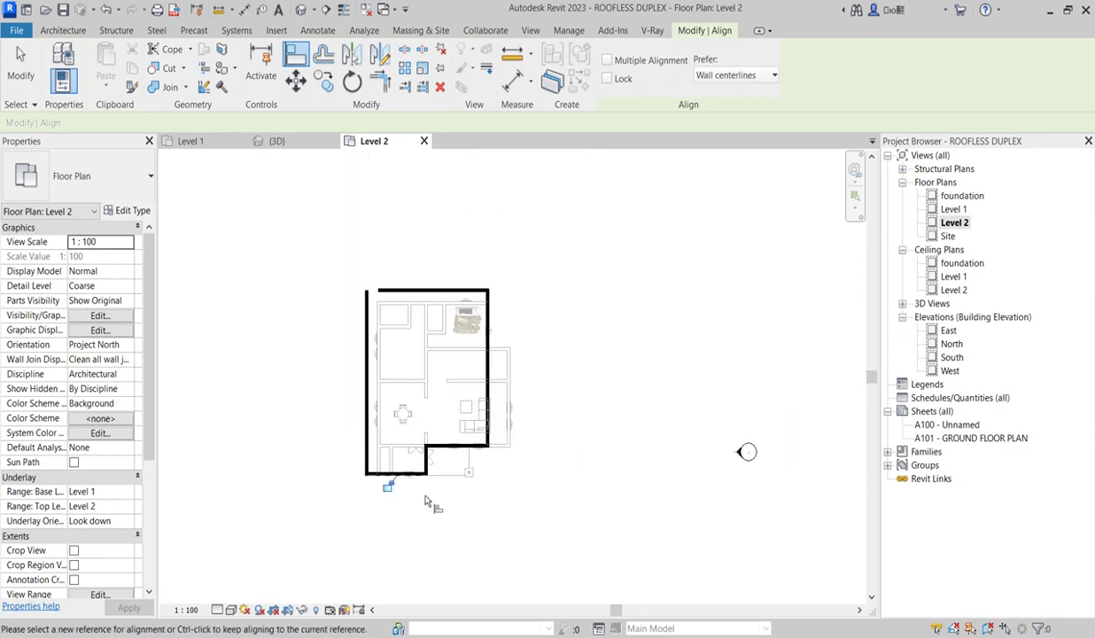
scroll(390, 216, "up", 2)
- Join the left and top walls into a clean corner, then select the short bottom wall
left_click(379, 82)
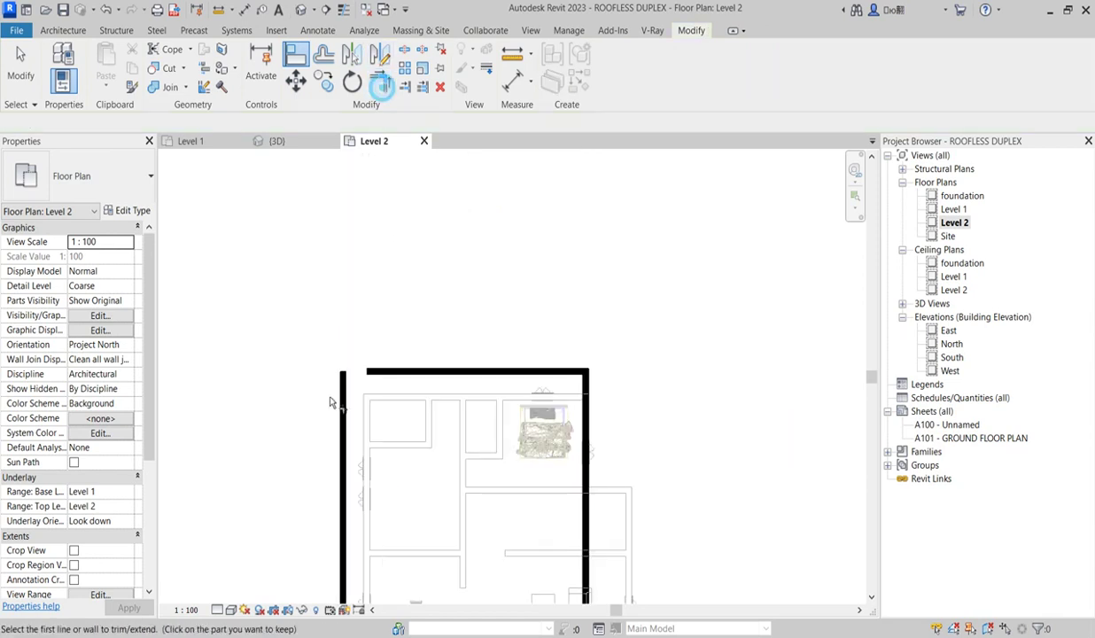
left_click(341, 439)
left_click(396, 373)
scroll(396, 372, "down", 2)
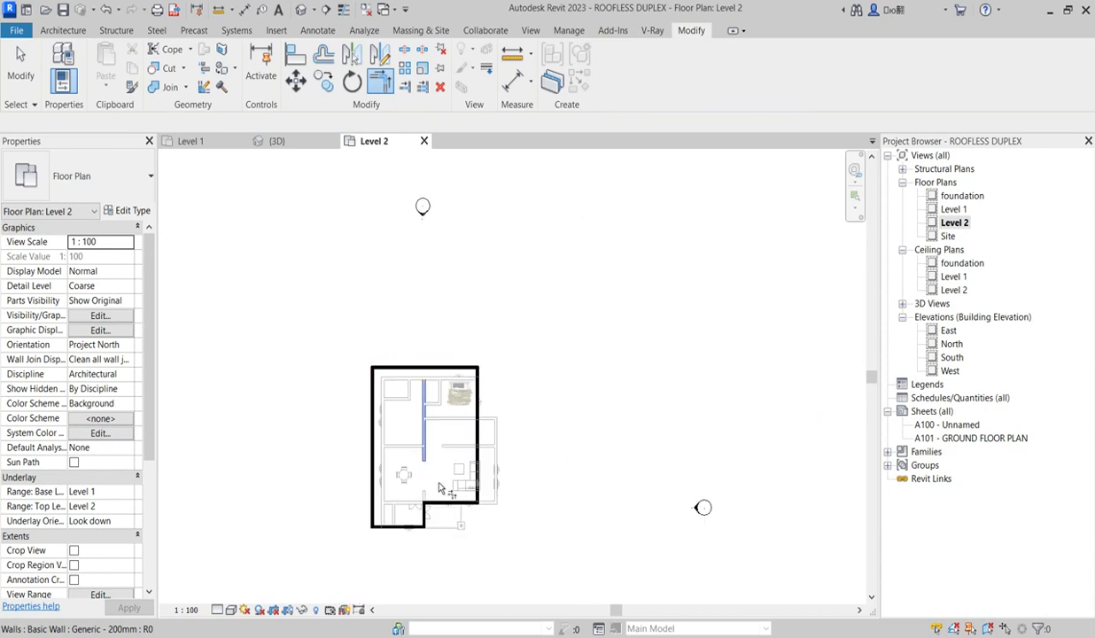
key("Escape")
scroll(467, 523, "down", 2)
scroll(464, 545, "up", 1)
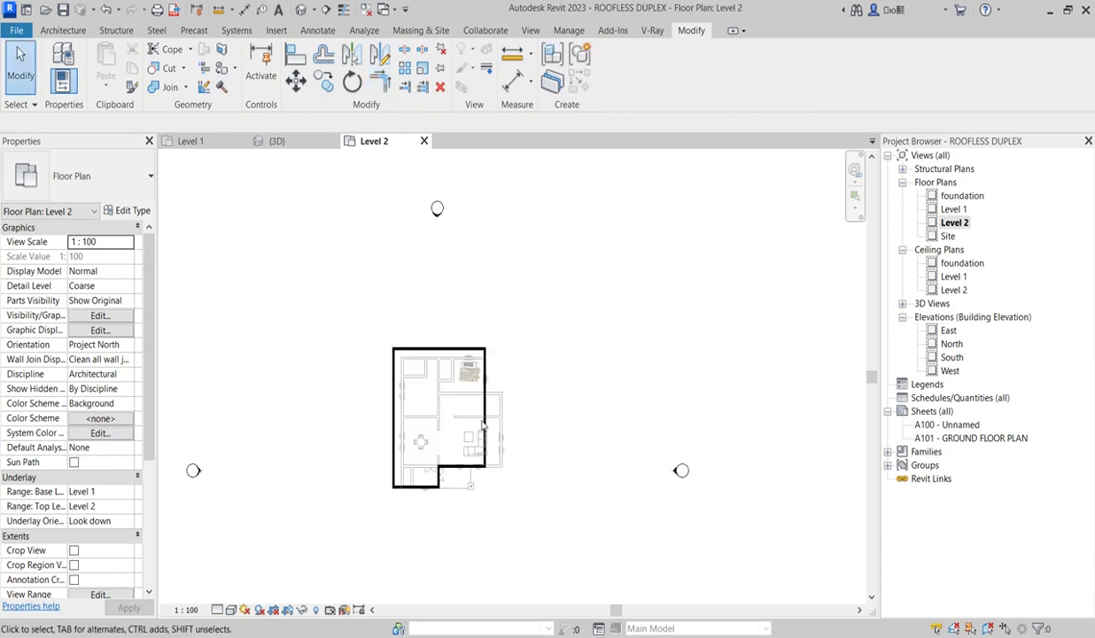
right_click(530, 397)
left_click(549, 394)
scroll(447, 502, "up", 3)
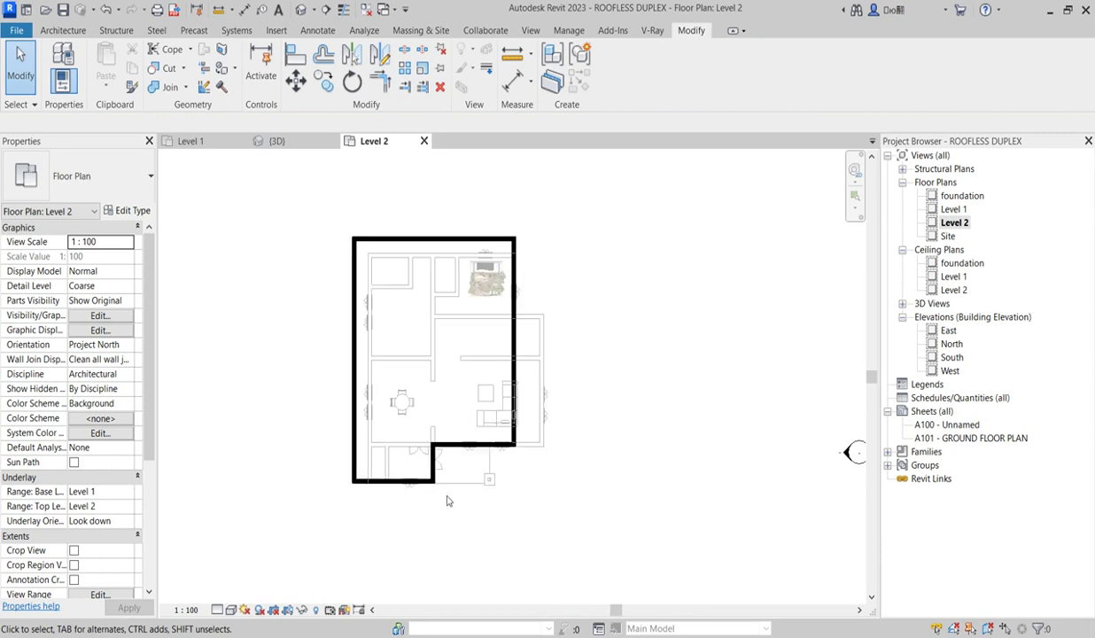
left_click(468, 435)
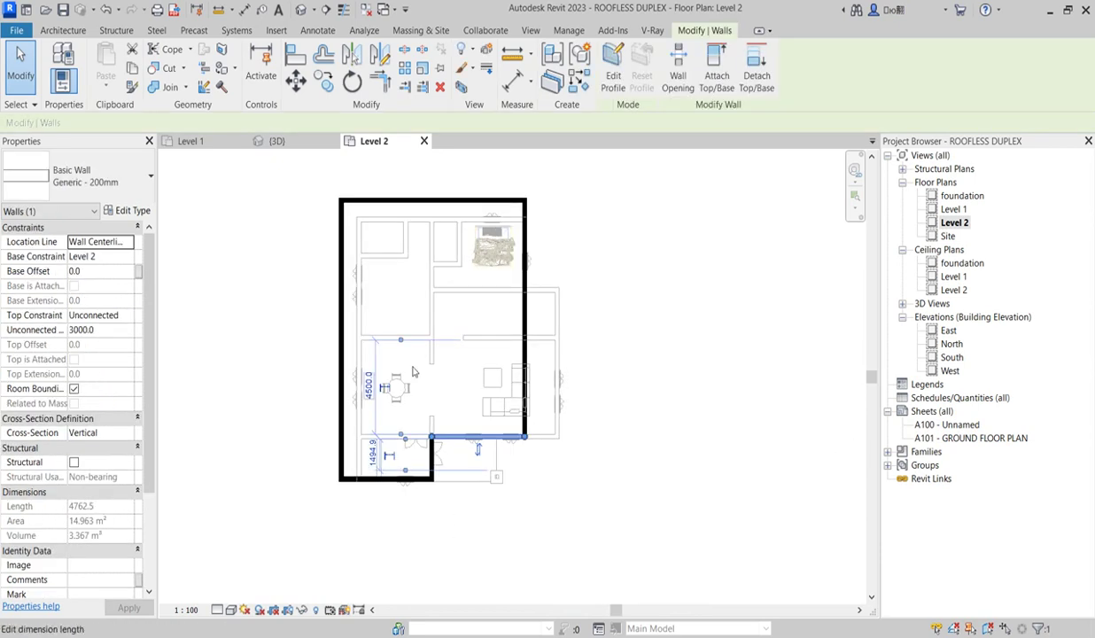
- Draw three matching walls projecting a rectangular bay from the right exterior wall
left_click(521, 319)
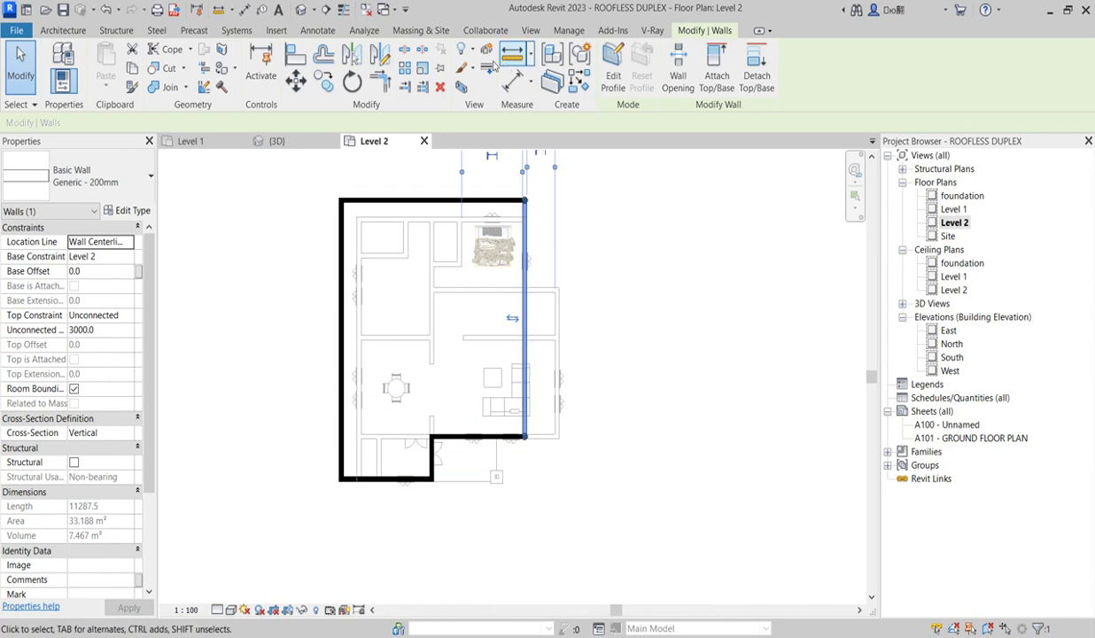
left_click(576, 82)
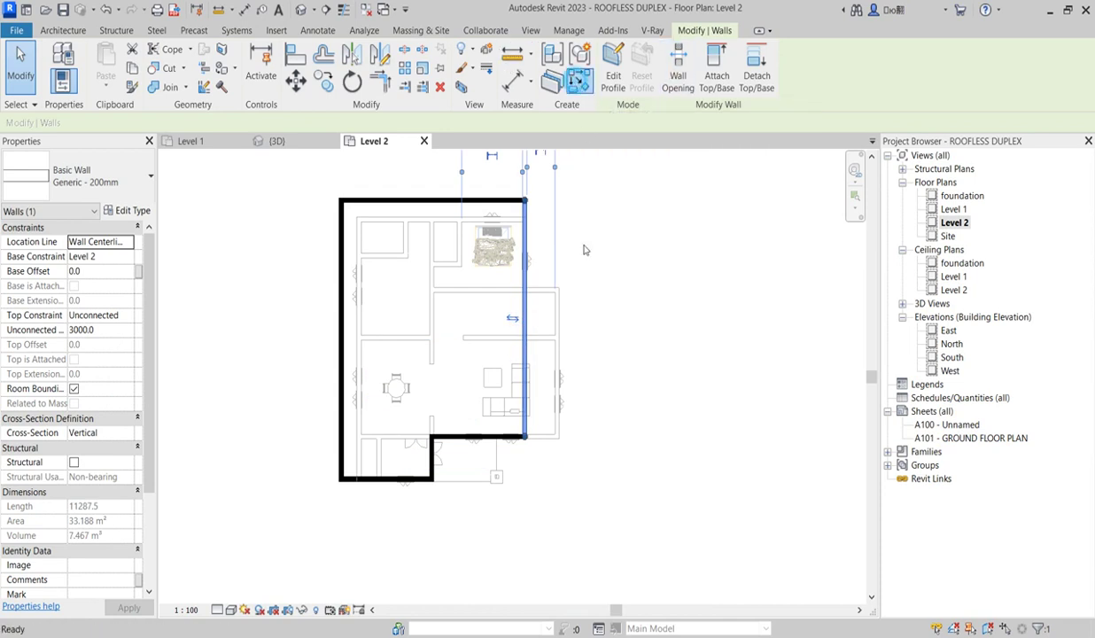
scroll(529, 292, "up", 3)
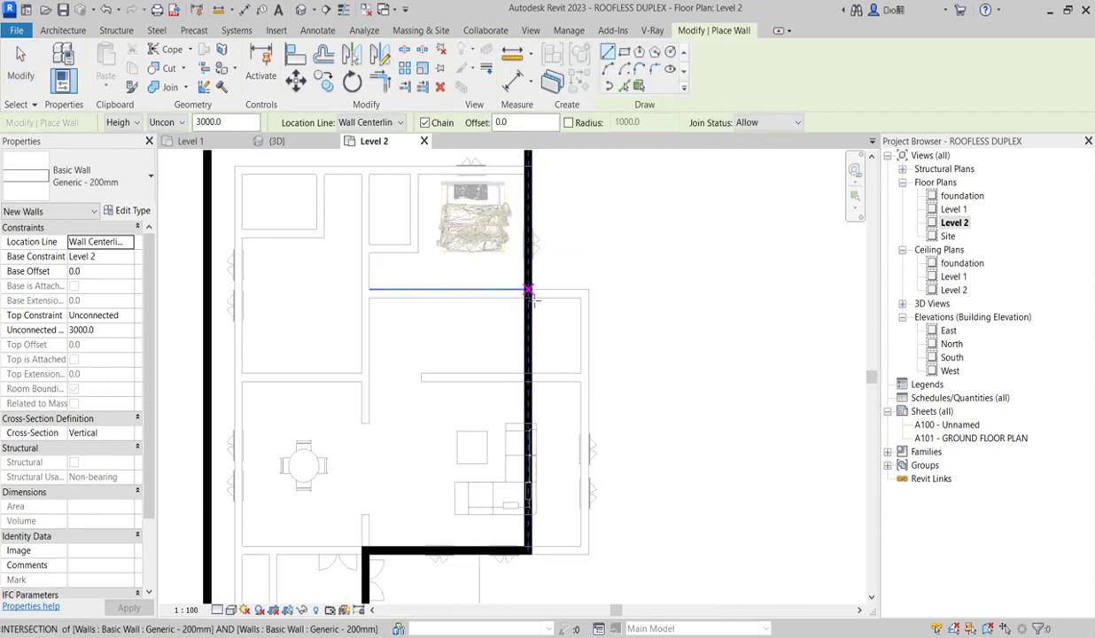
scroll(529, 290, "up", 2)
left_click(527, 289)
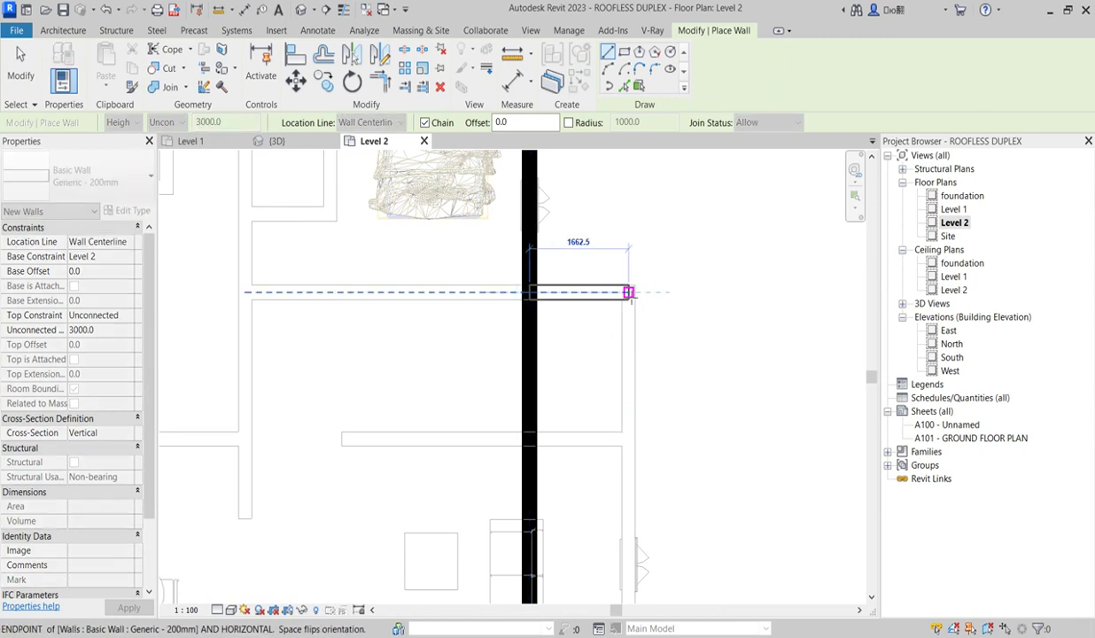
left_click(626, 292)
left_click(626, 439)
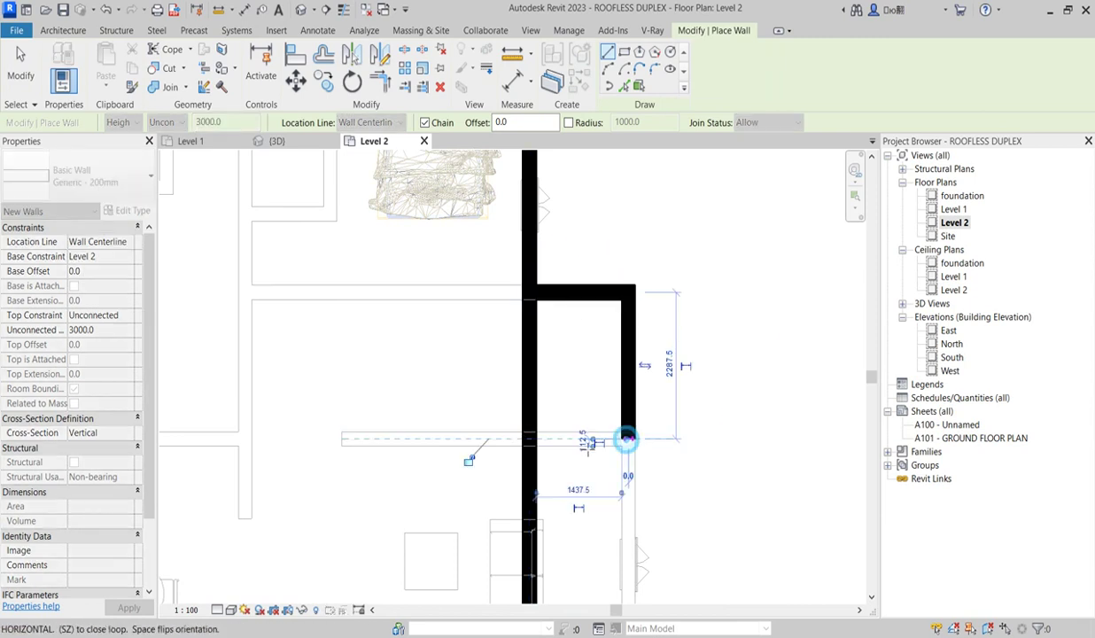
left_click(529, 439)
key("Escape")
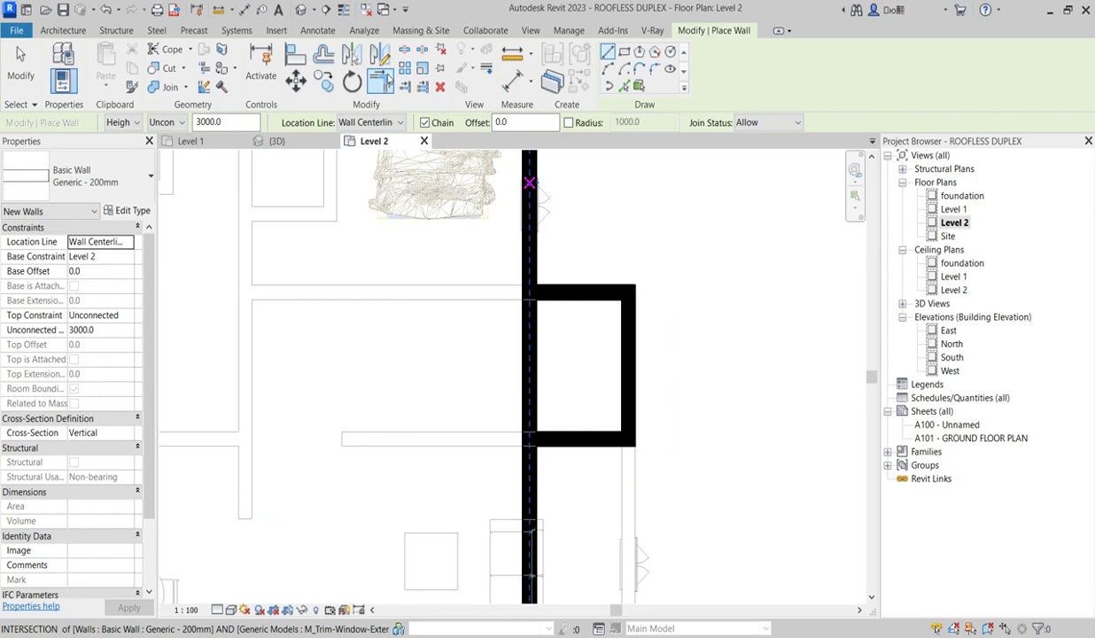
- Split the exterior wall inside the bay and trim its pieces back to the bay walls
key("s")
key("l")
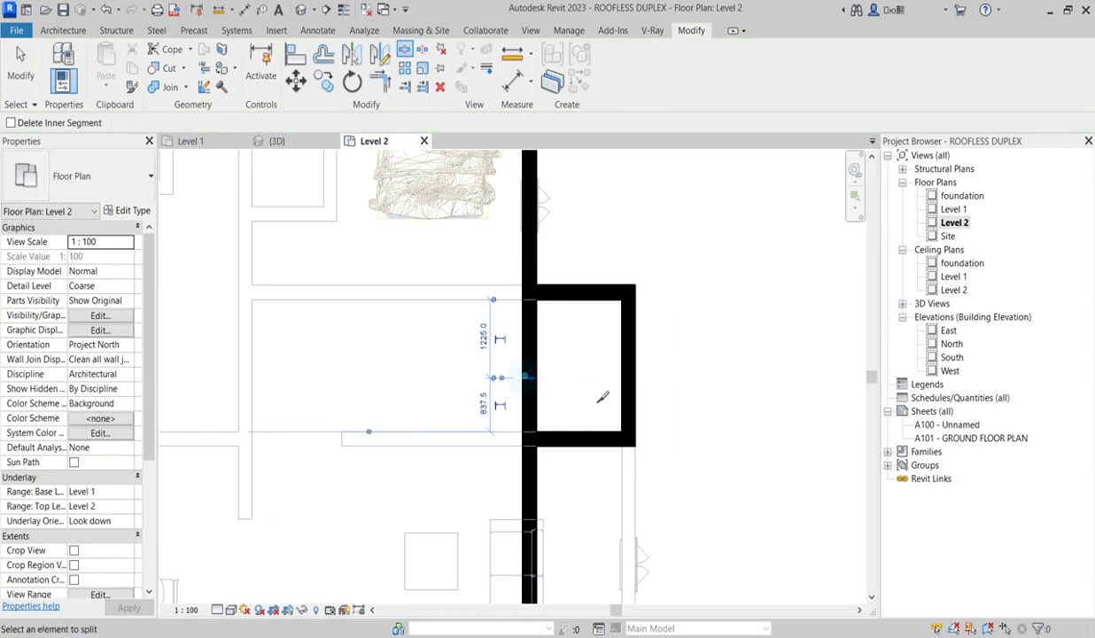
left_click(529, 376)
key("Escape")
left_click(529, 372)
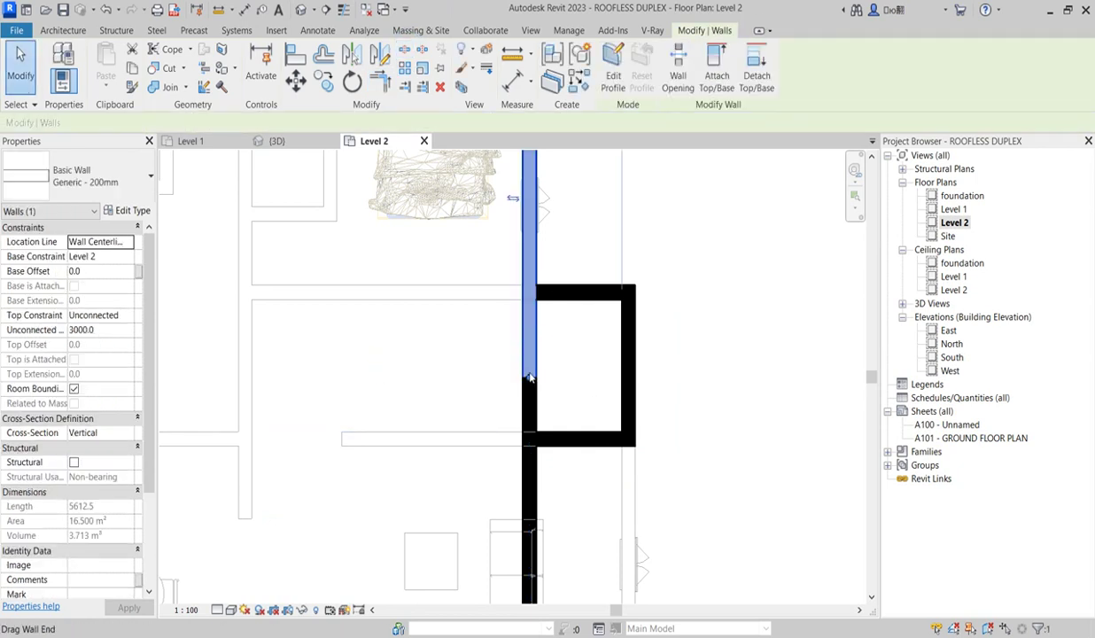
left_click_drag(529, 379, 529, 291)
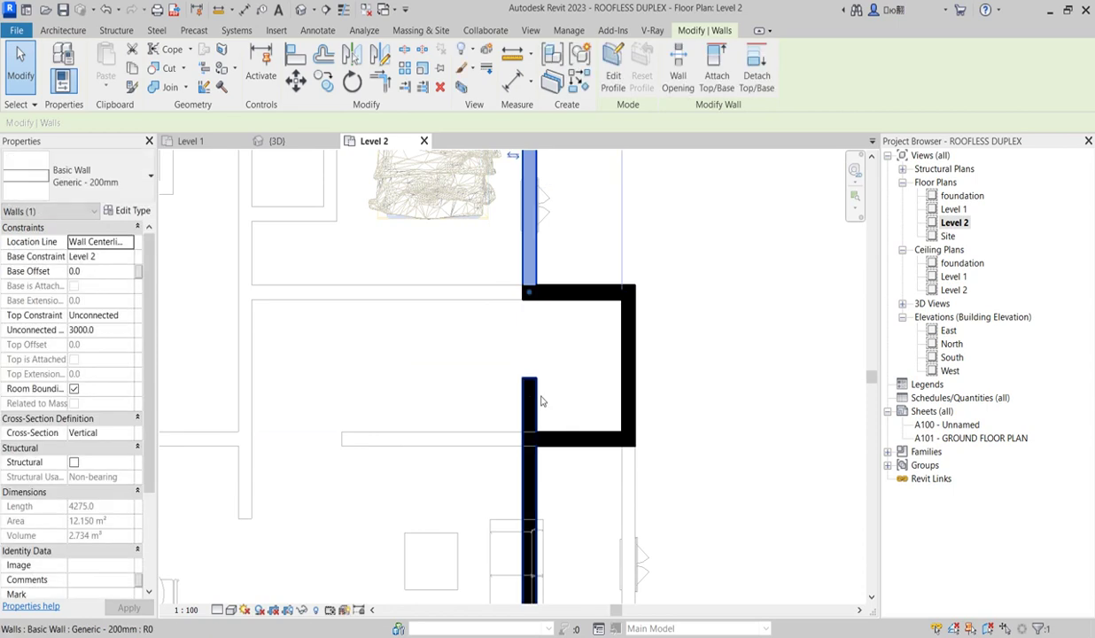
left_click(530, 395)
left_click_drag(528, 381, 529, 438)
left_click(682, 418)
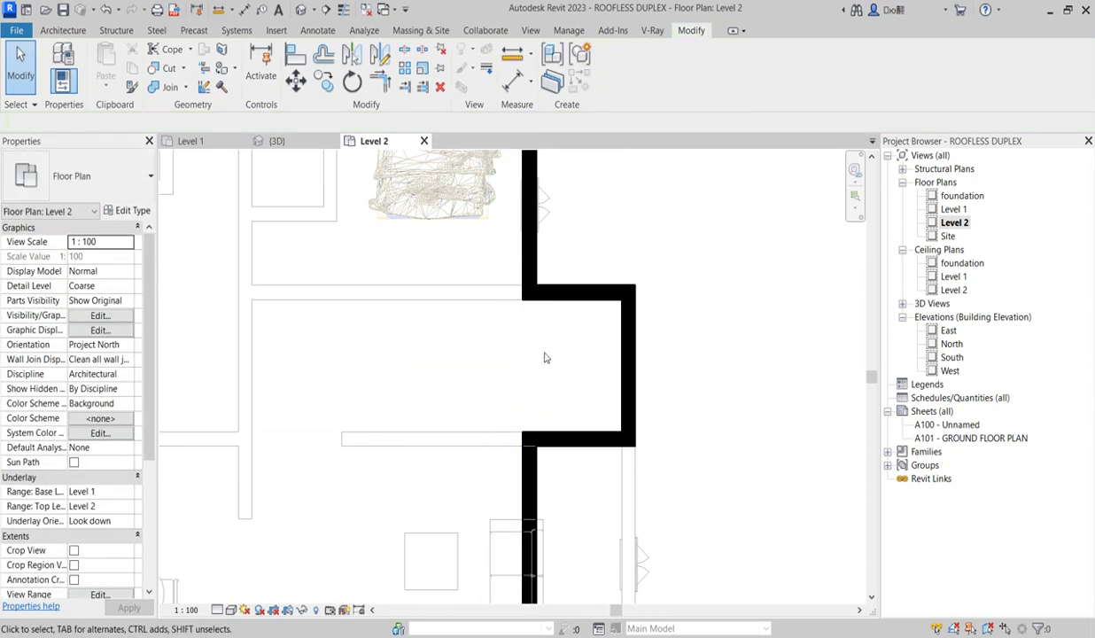
- Stretch the bay's top and bottom walls leftward into the plan
scroll(545, 357, "down", 4)
left_click(549, 404)
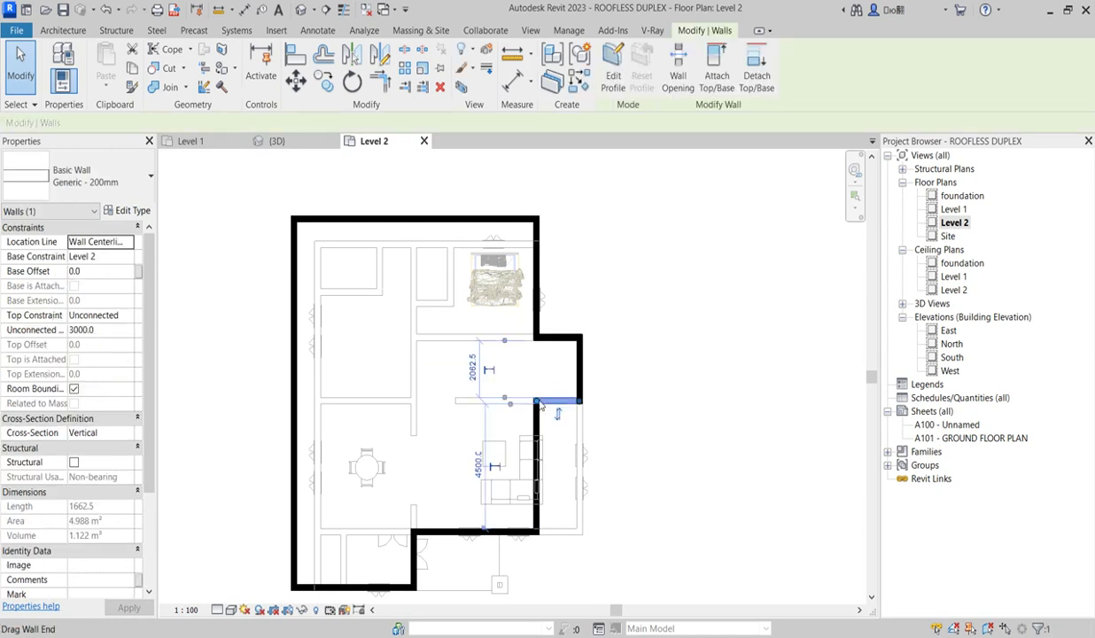
left_click_drag(542, 401, 456, 401)
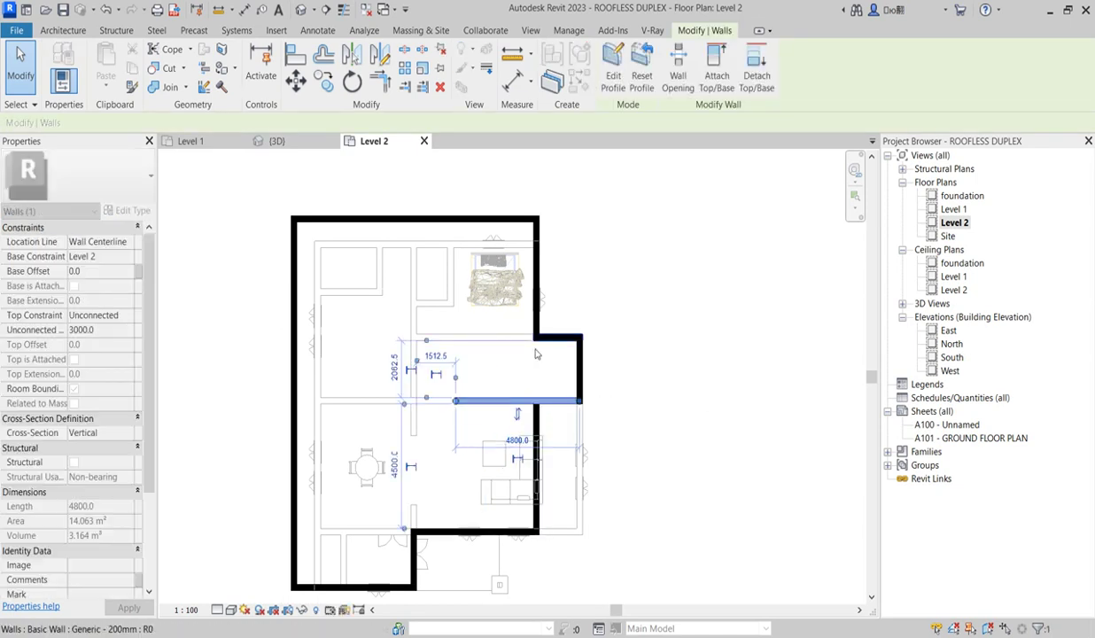
left_click(556, 337)
left_click_drag(534, 336, 414, 337)
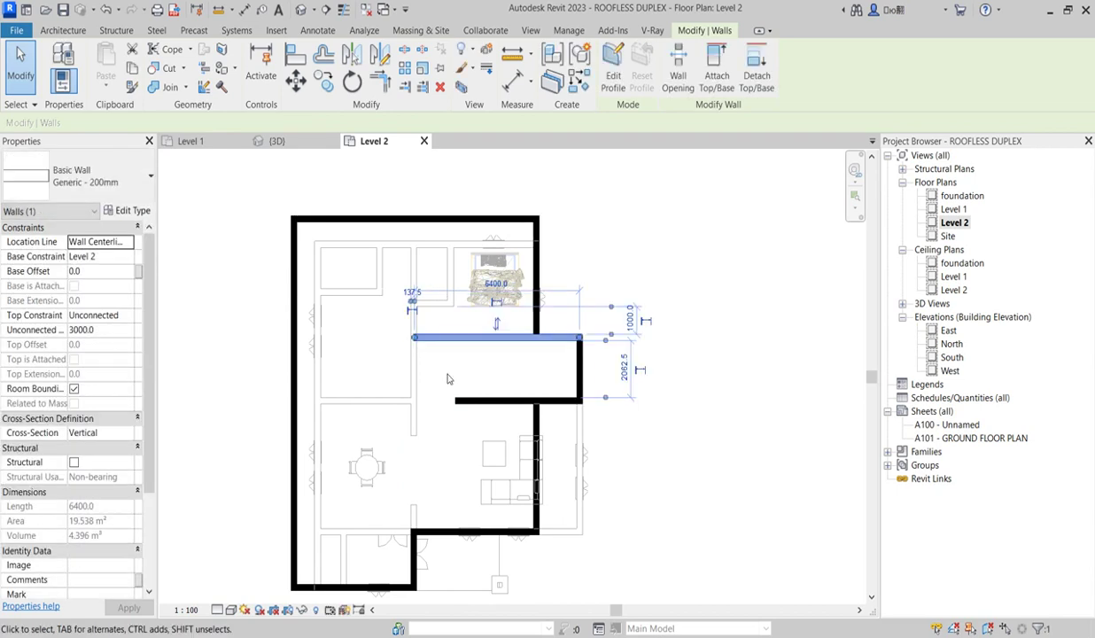
left_click(443, 390)
scroll(447, 397, "up", 2)
scroll(452, 403, "down", 2)
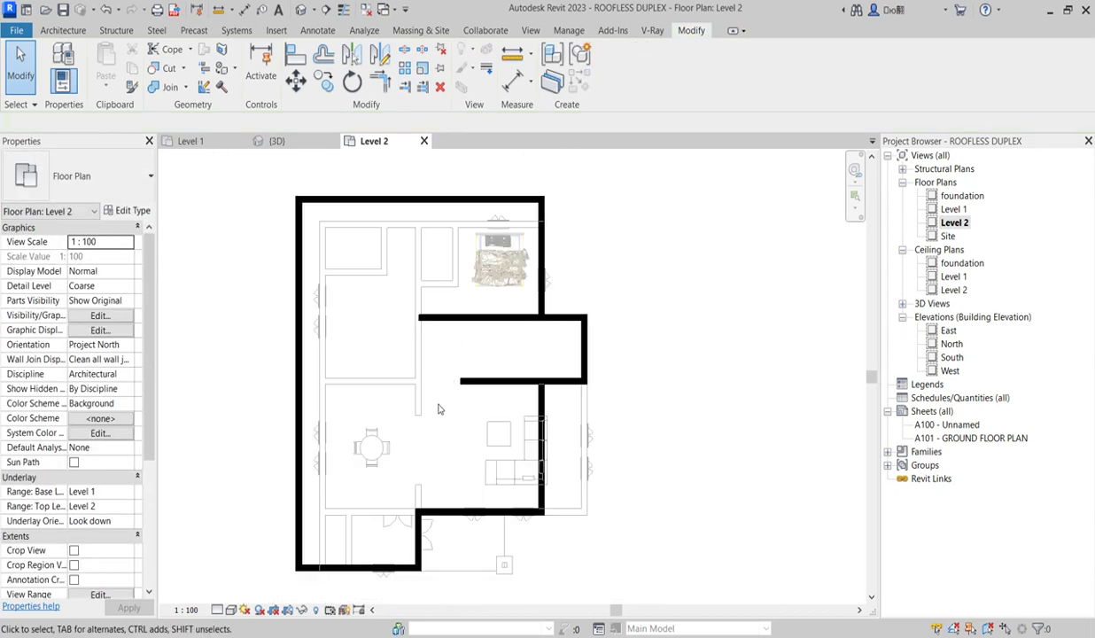
left_click(461, 381)
left_click_drag(460, 381, 468, 391)
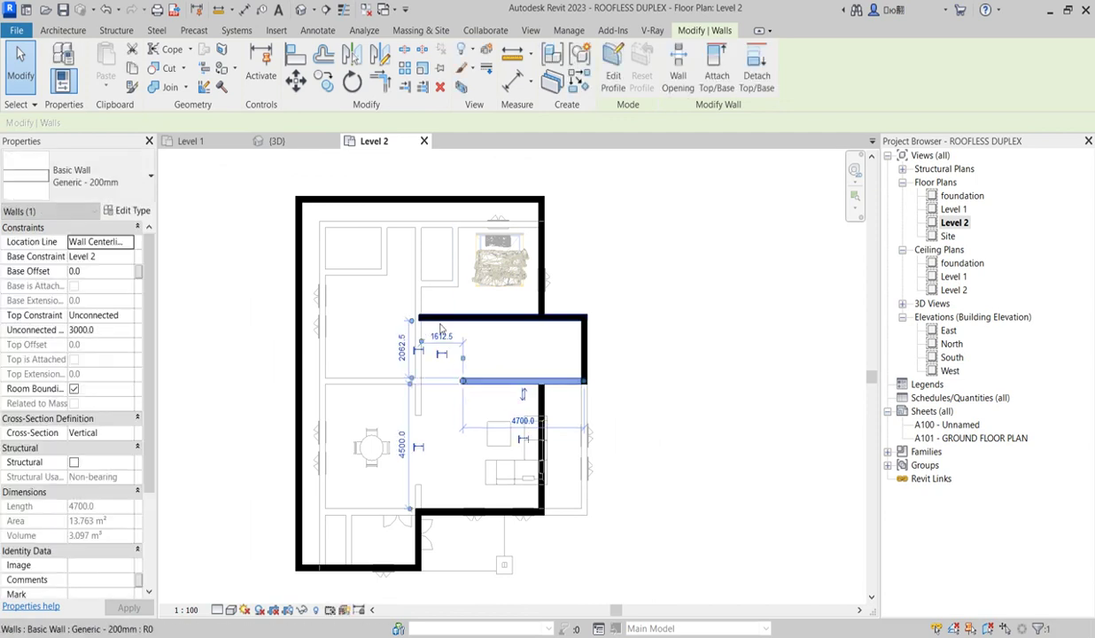
left_click(519, 355)
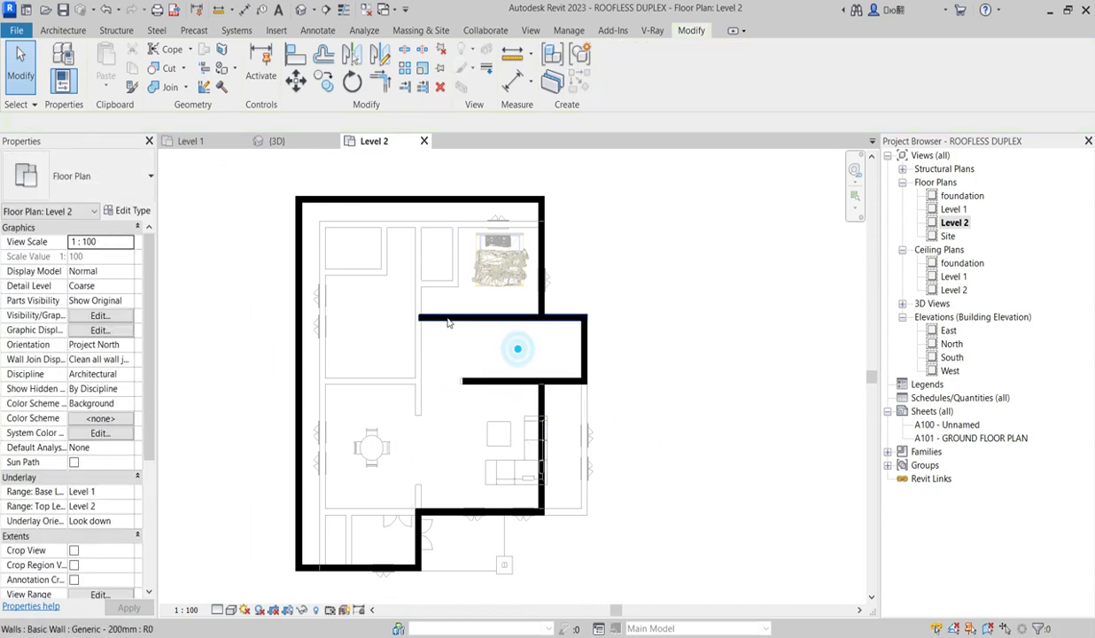
- Extend the top and bottom bay walls all the way to the left exterior wall
left_click(447, 314)
left_click_drag(420, 314, 457, 318)
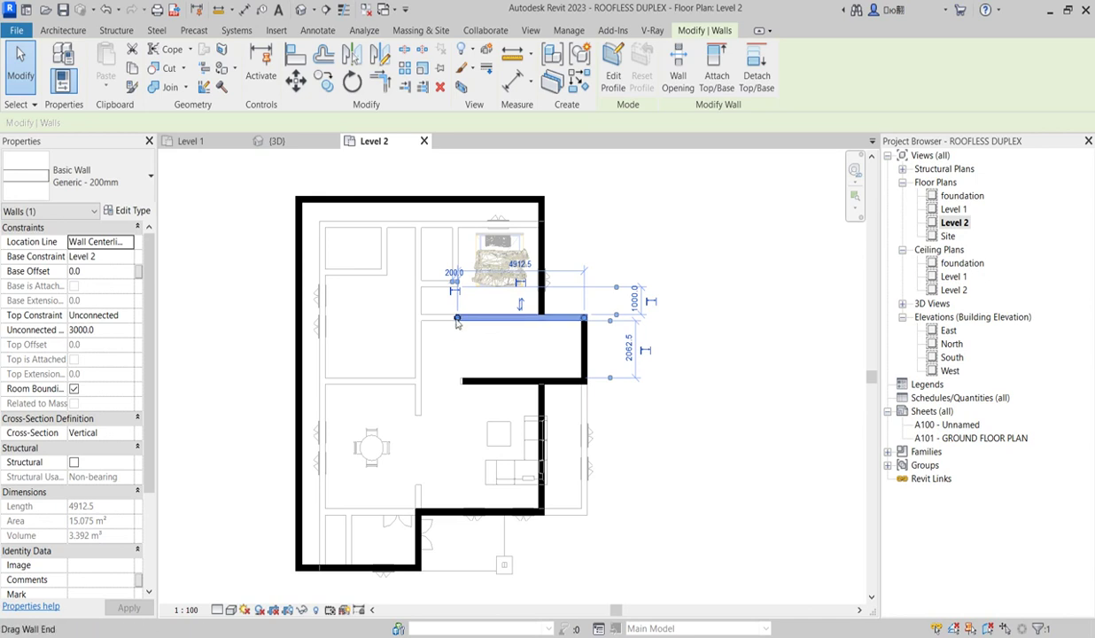
left_click_drag(457, 321, 297, 318)
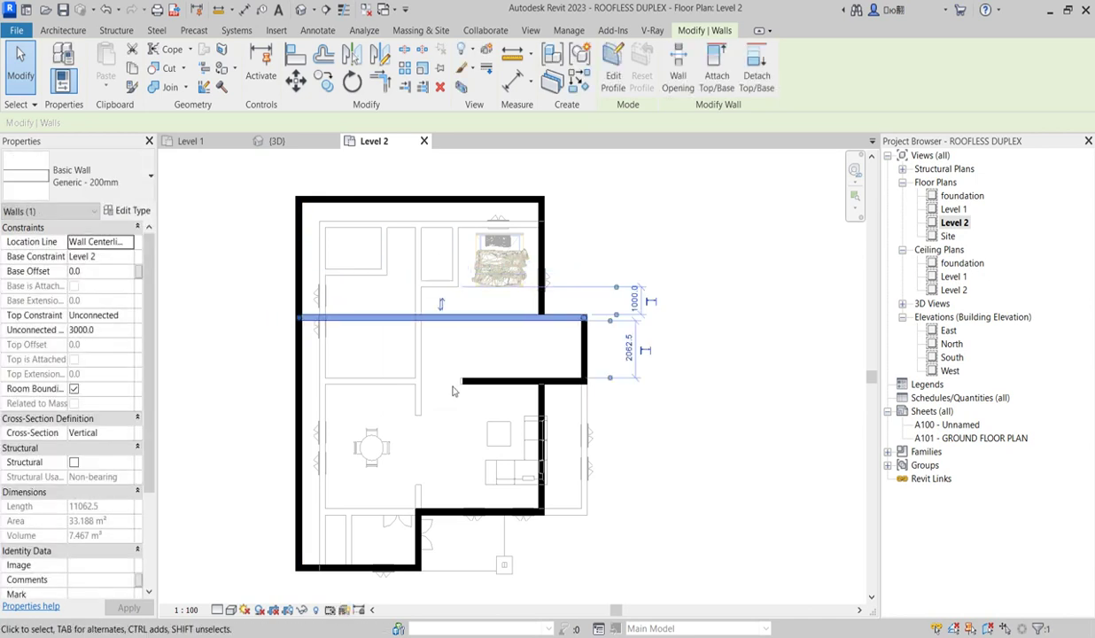
left_click(478, 381)
left_click_drag(462, 381, 303, 381)
left_click(436, 427)
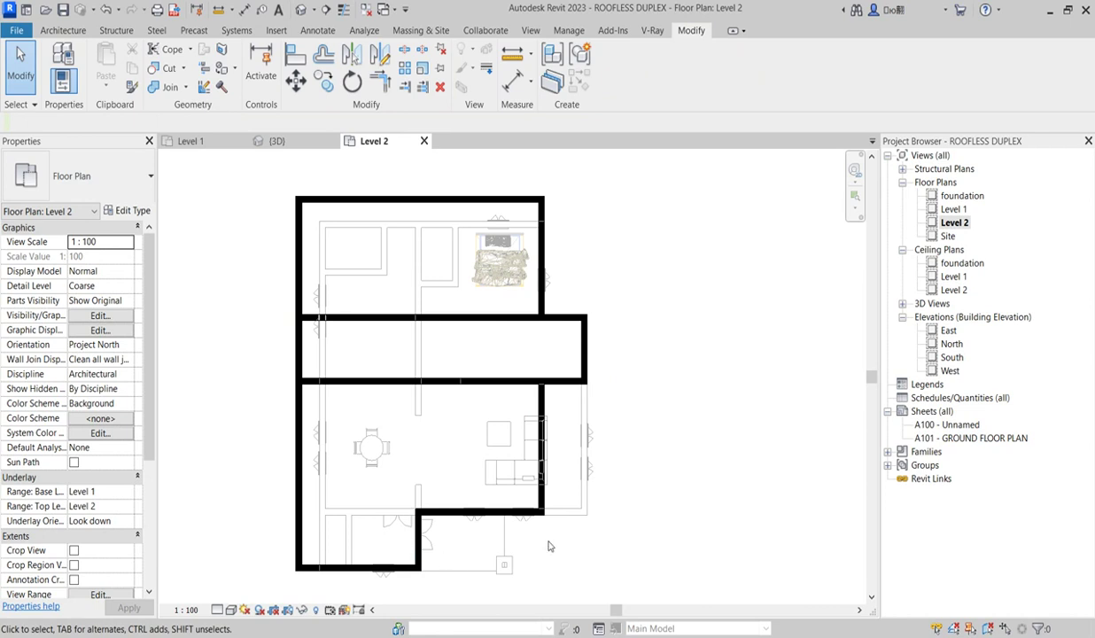
scroll(420, 558, "up", 2)
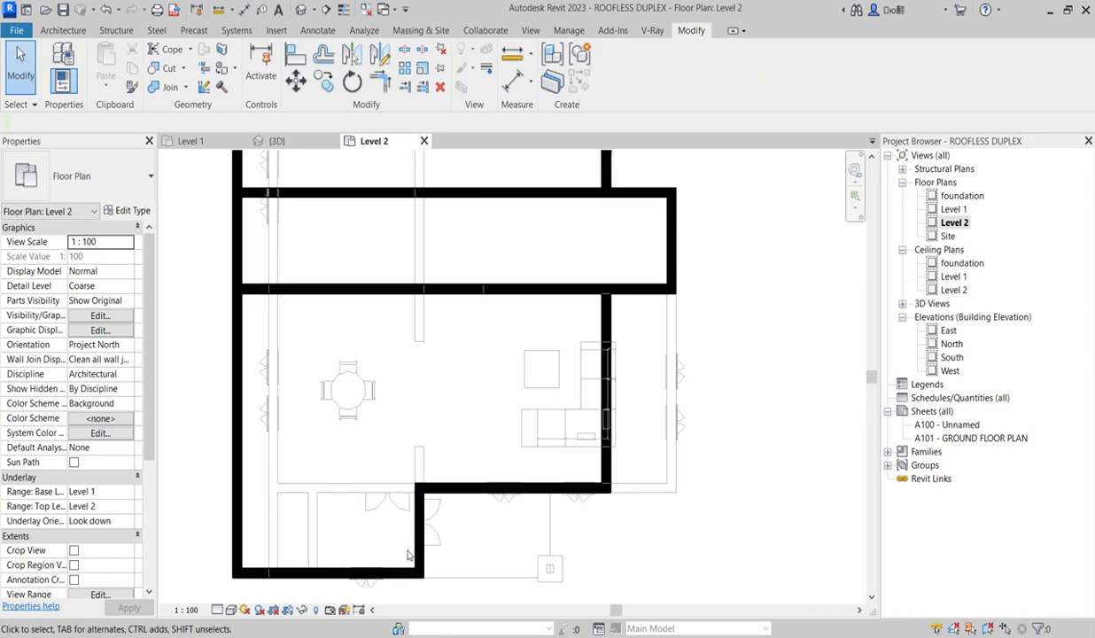
scroll(450, 515, "down", 3)
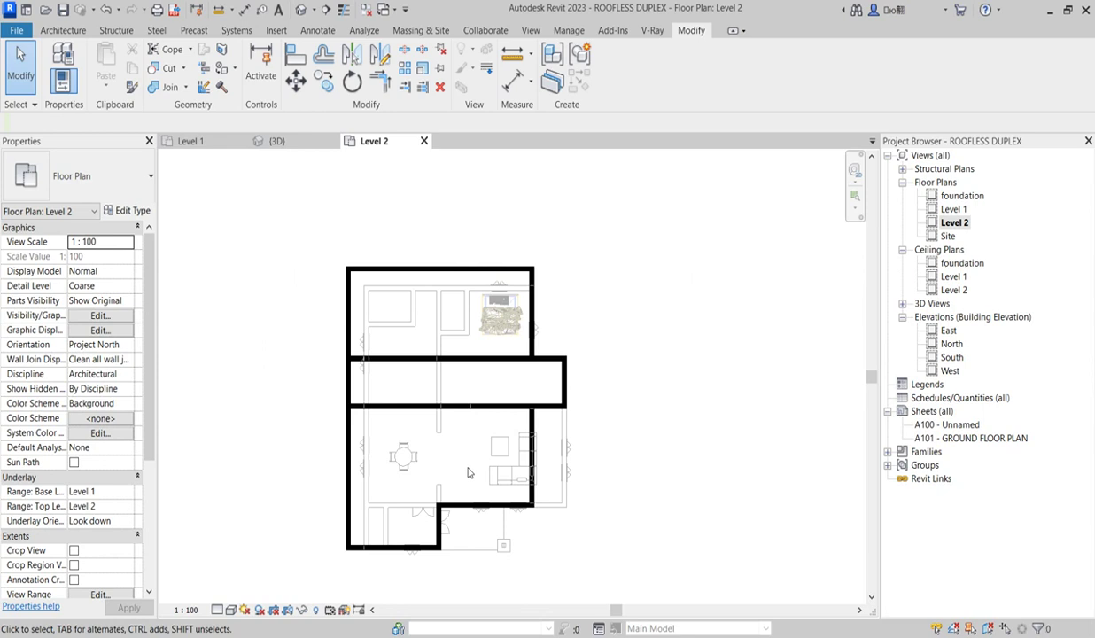
scroll(496, 498, "up", 1)
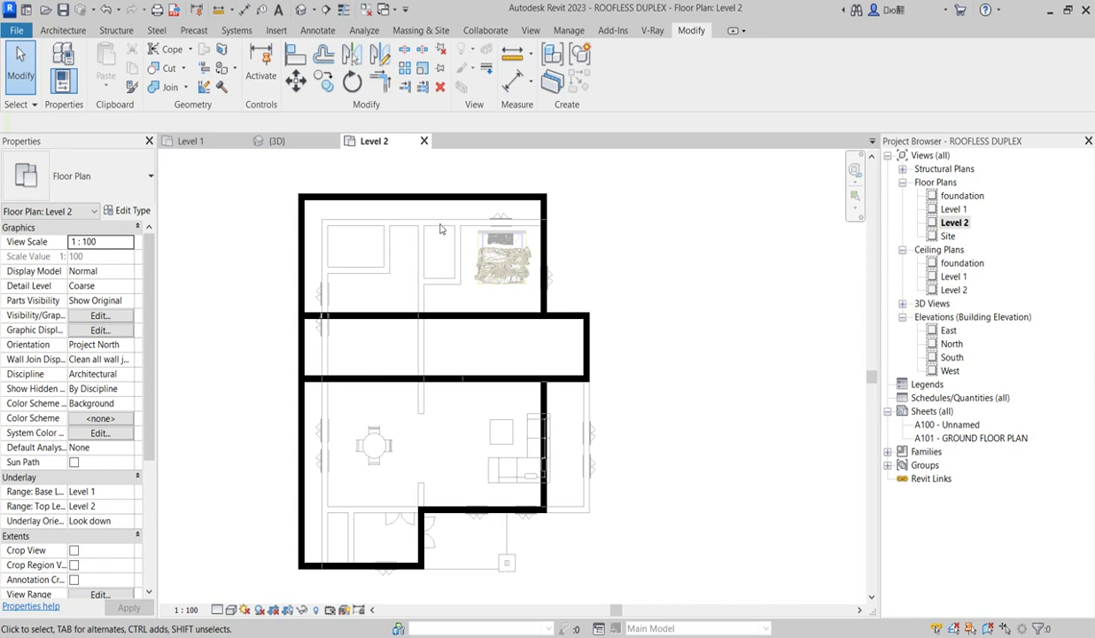
- Draw a partition wall from the upper corridor wall down to the lower corridor wall
left_click(451, 317)
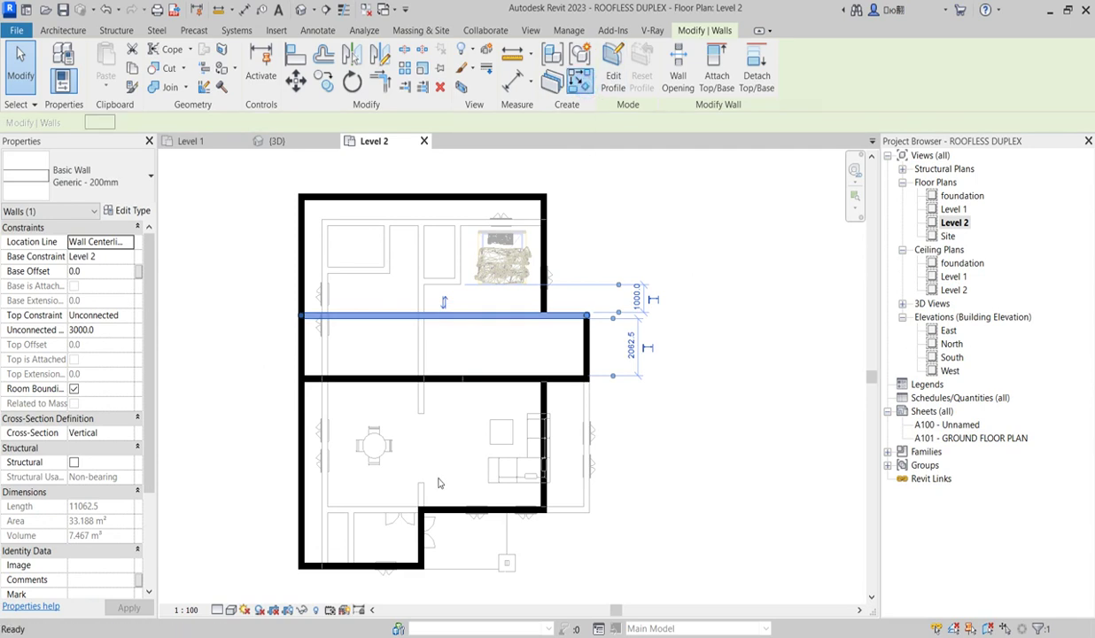
key("w")
key("a")
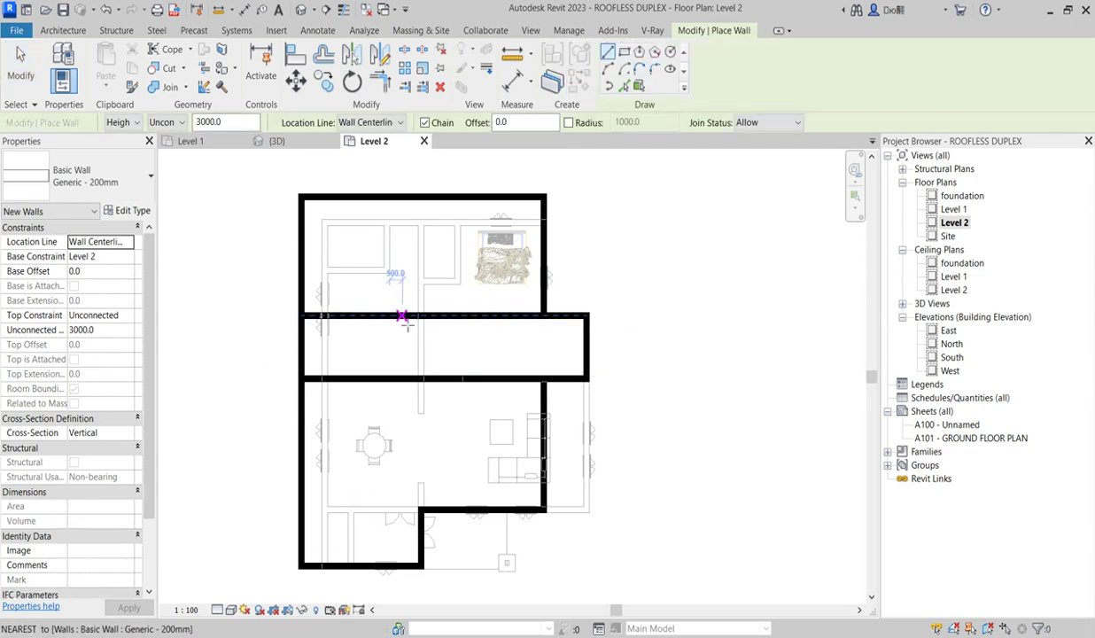
scroll(424, 318, "up", 3)
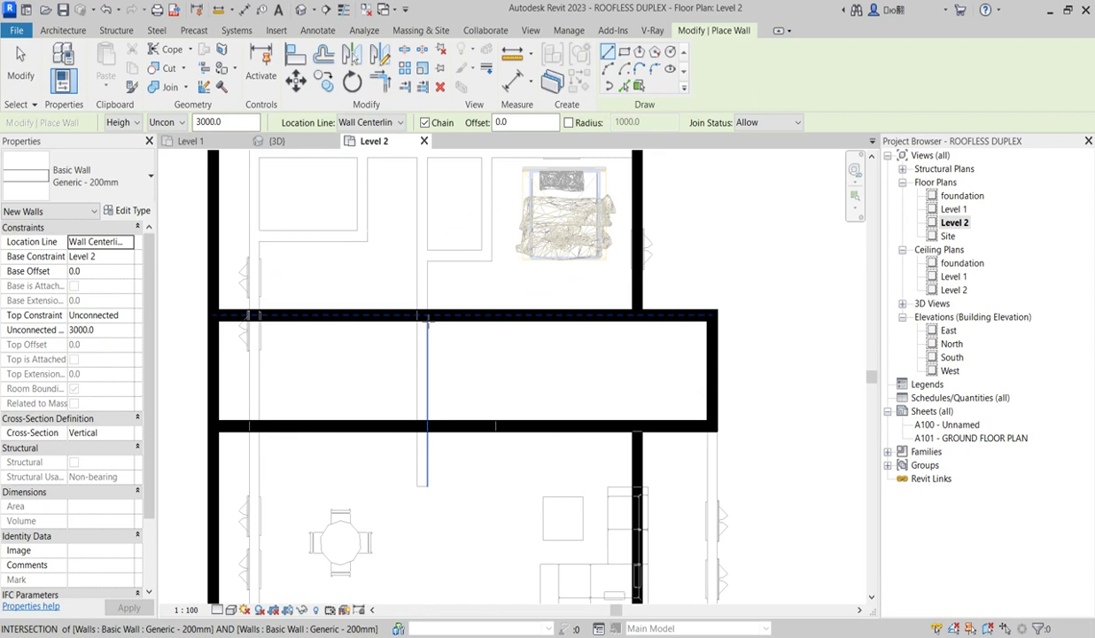
left_click(418, 315)
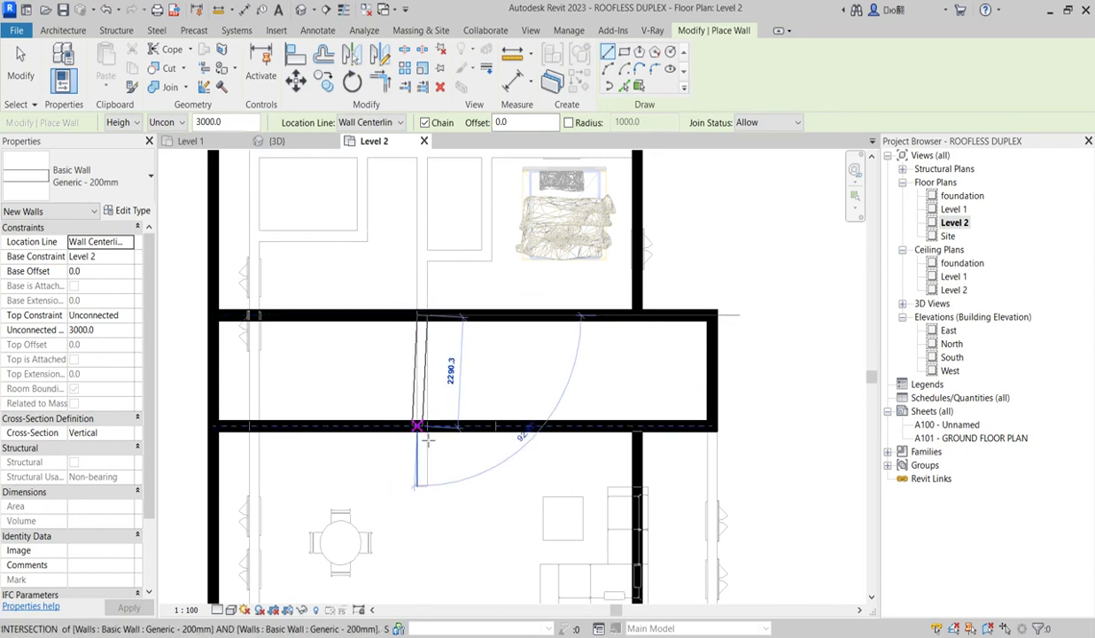
left_click(422, 426)
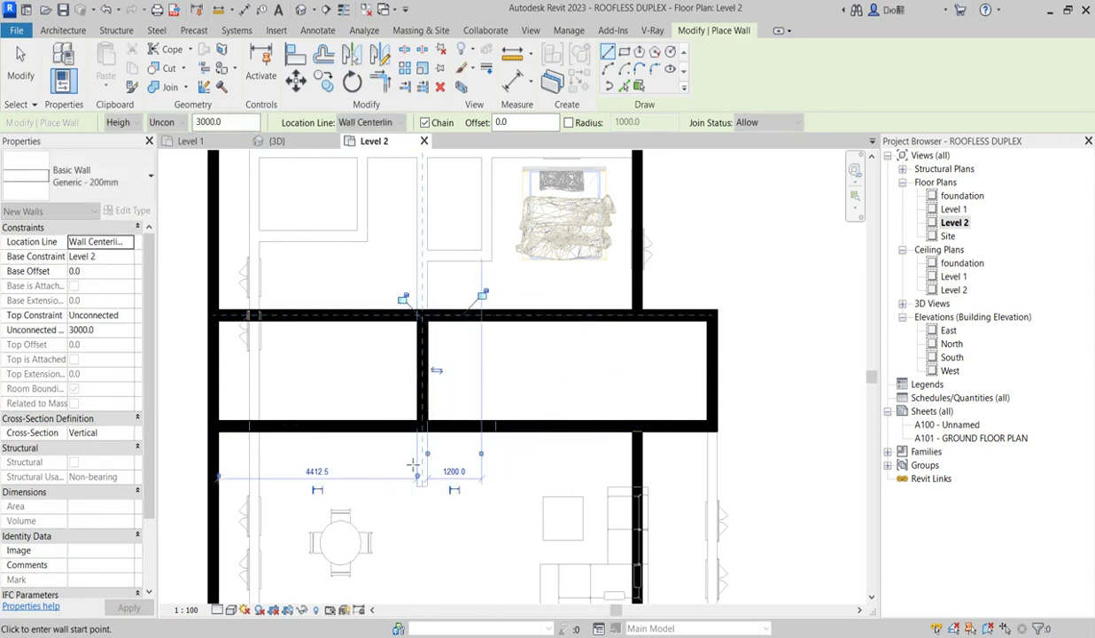
- Draw a vertical wall beside the bedroom from the top wall intersection to the middle wall
scroll(417, 429, "down", 2)
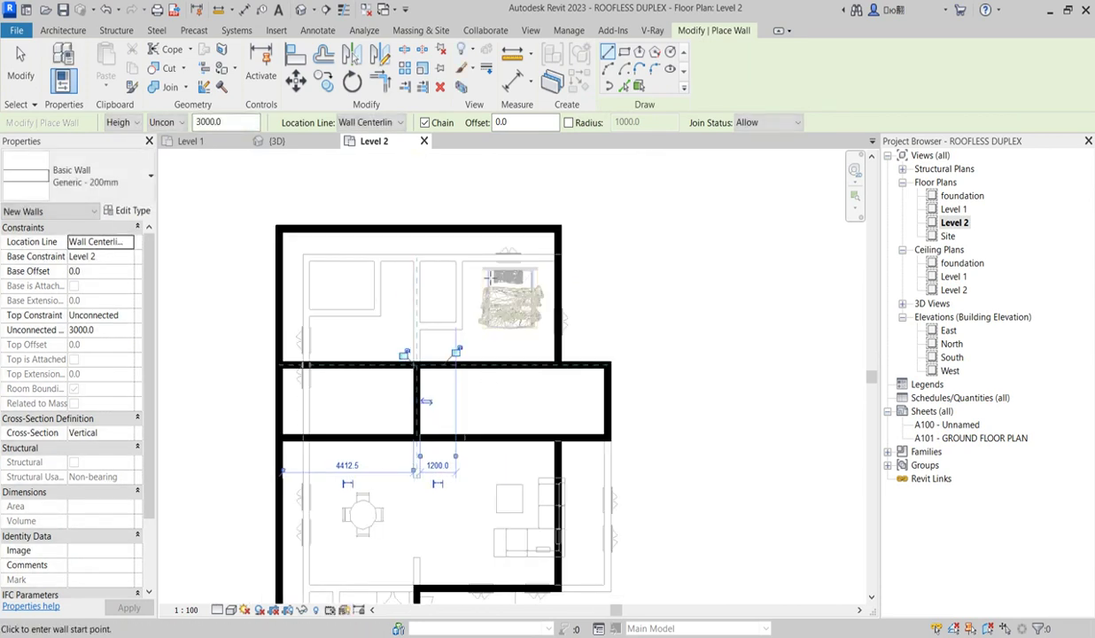
left_click(465, 230)
left_click(465, 363)
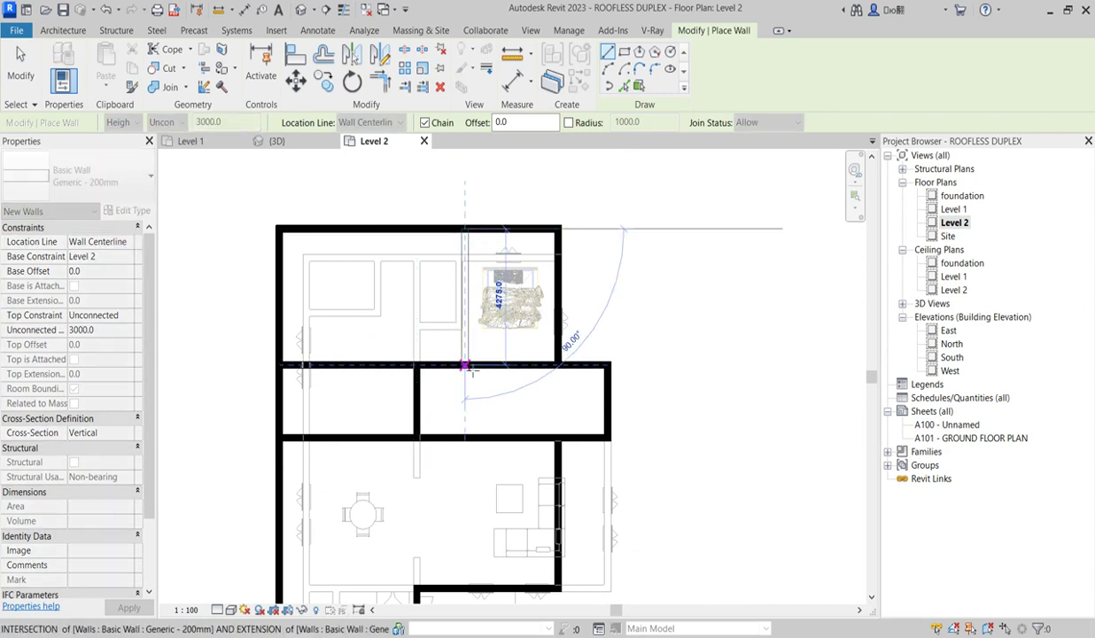
left_click(464, 433)
scroll(540, 426, "down", 2)
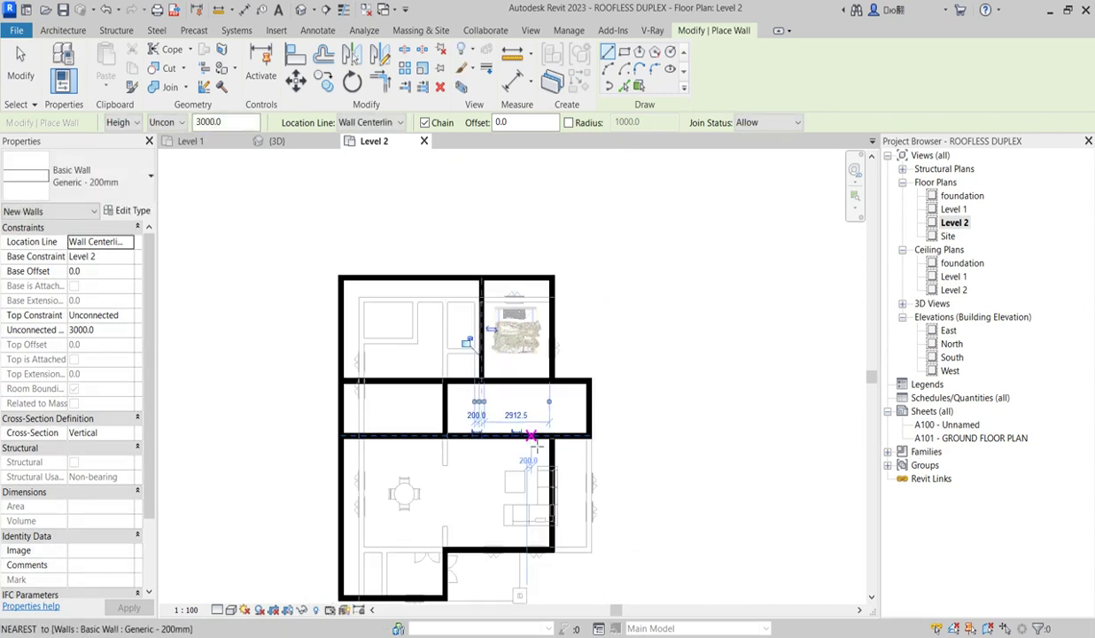
scroll(567, 496, "down", 1)
scroll(503, 493, "up", 2)
scroll(496, 438, "up", 1)
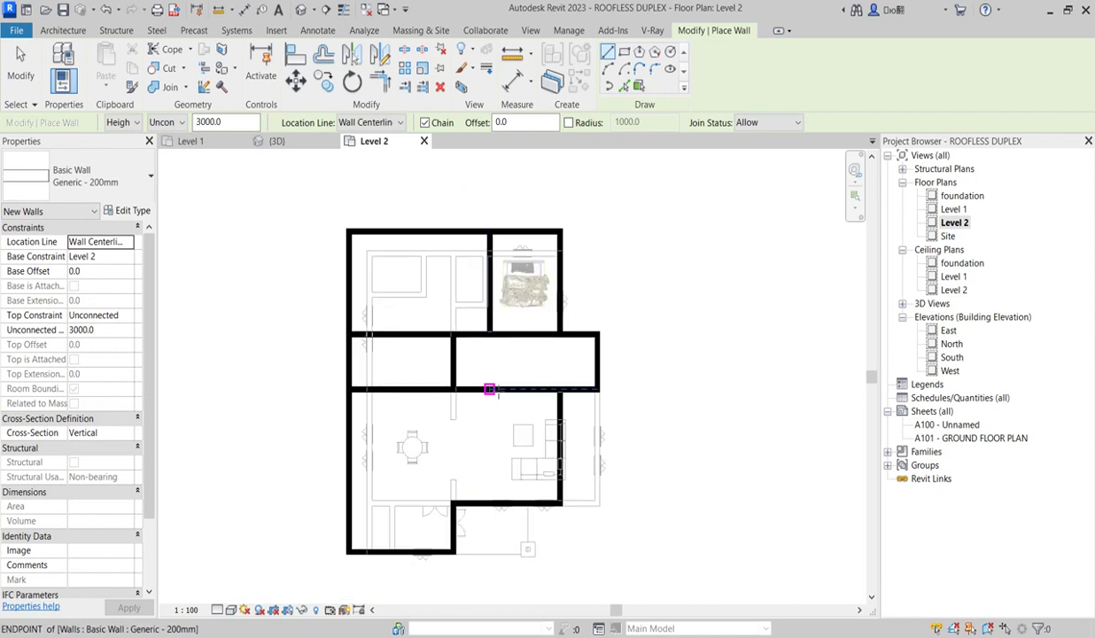
scroll(474, 345, "up", 2)
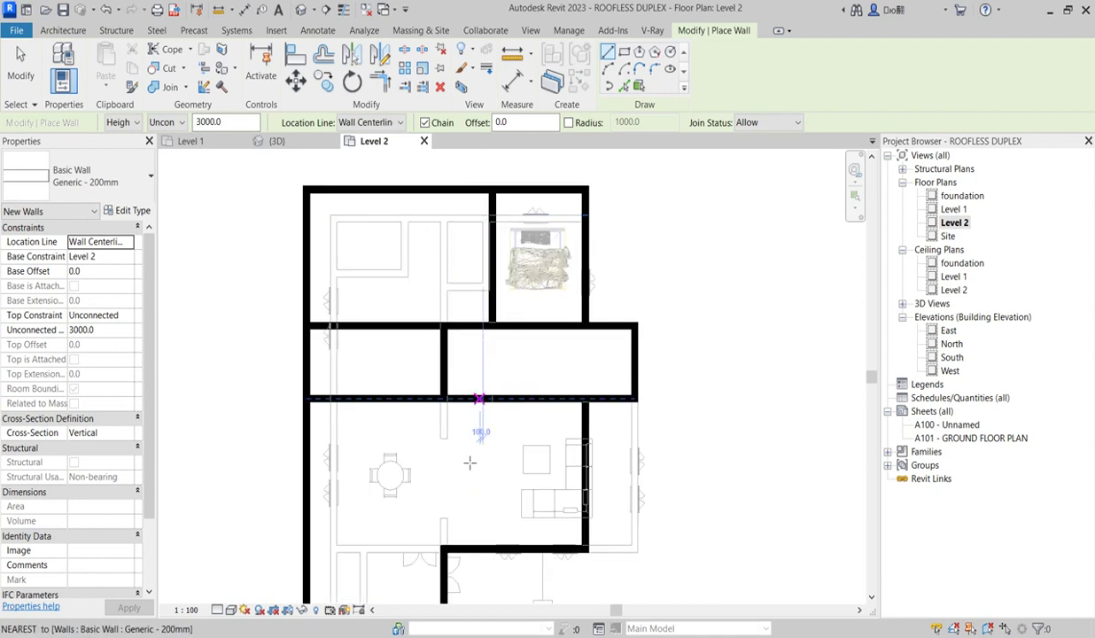
scroll(474, 465, "down", 2)
scroll(480, 494, "up", 1)
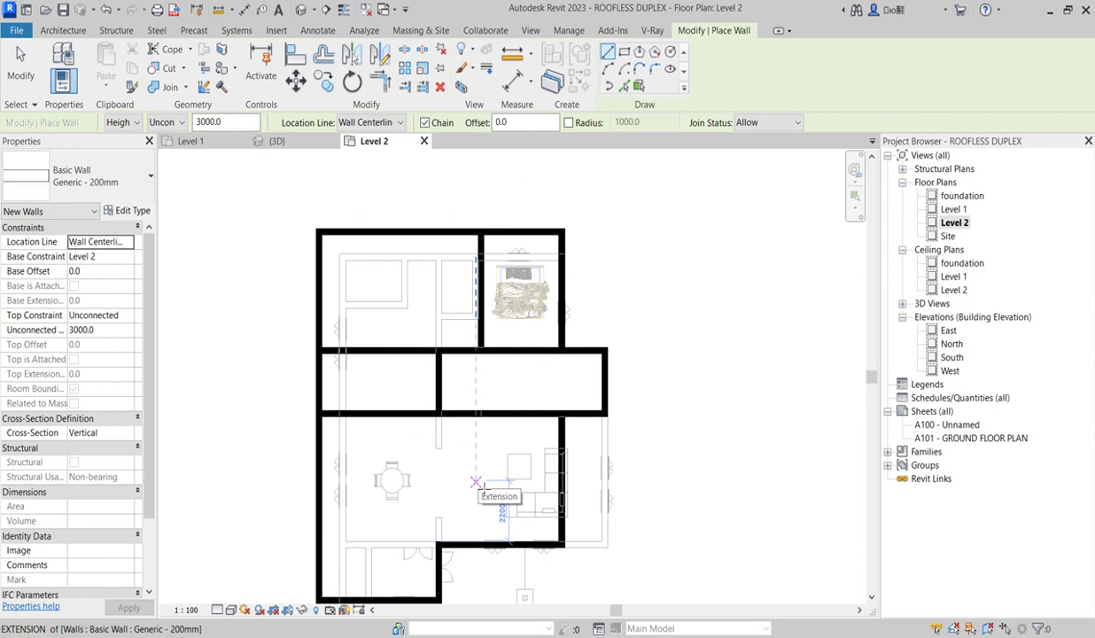
scroll(476, 483, "up", 1)
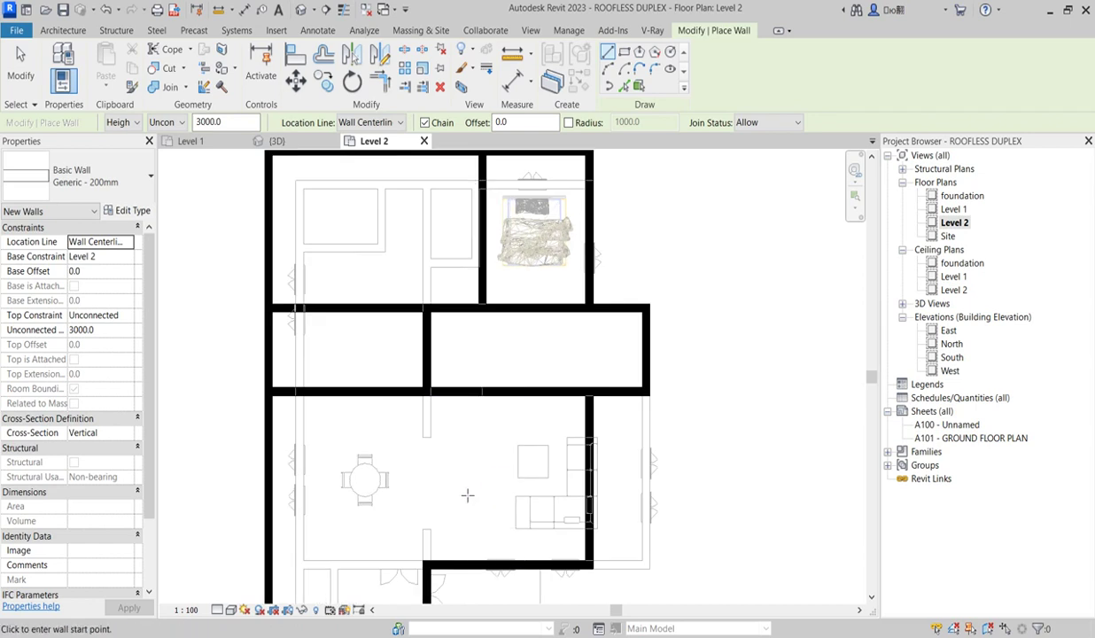
scroll(467, 495, "down", 3)
scroll(493, 412, "up", 2)
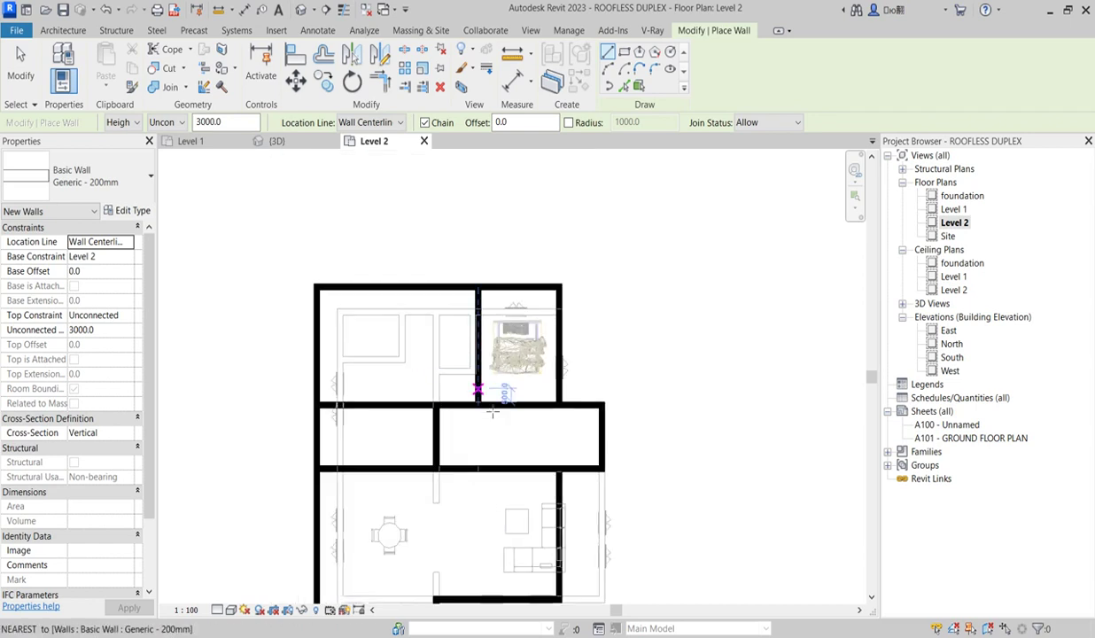
scroll(532, 432, "down", 1)
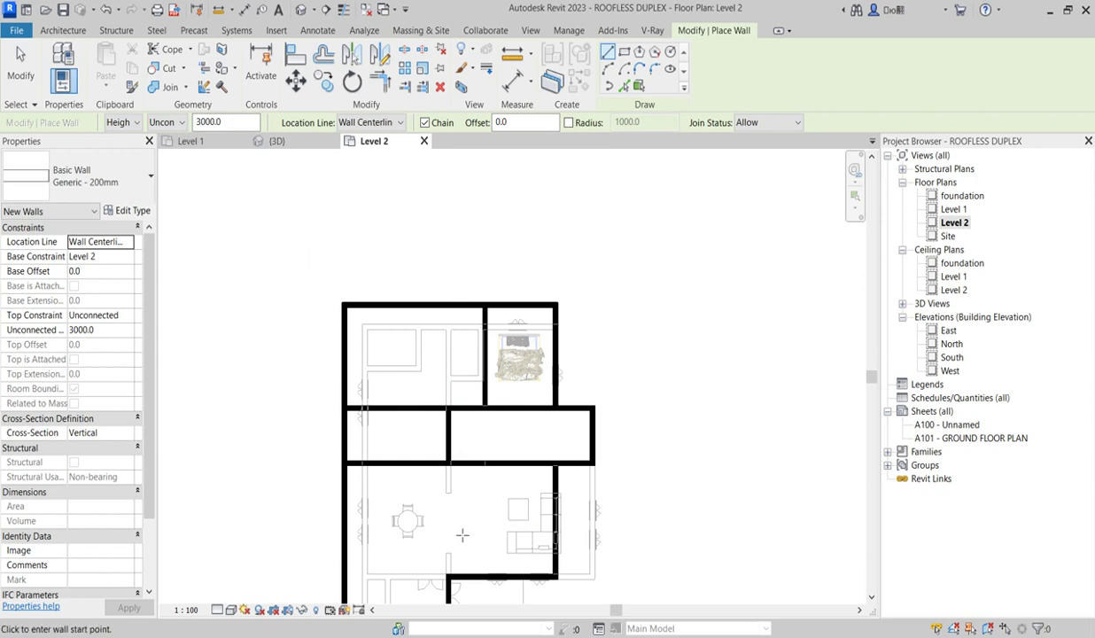
scroll(452, 519, "down", 2)
scroll(442, 499, "up", 2)
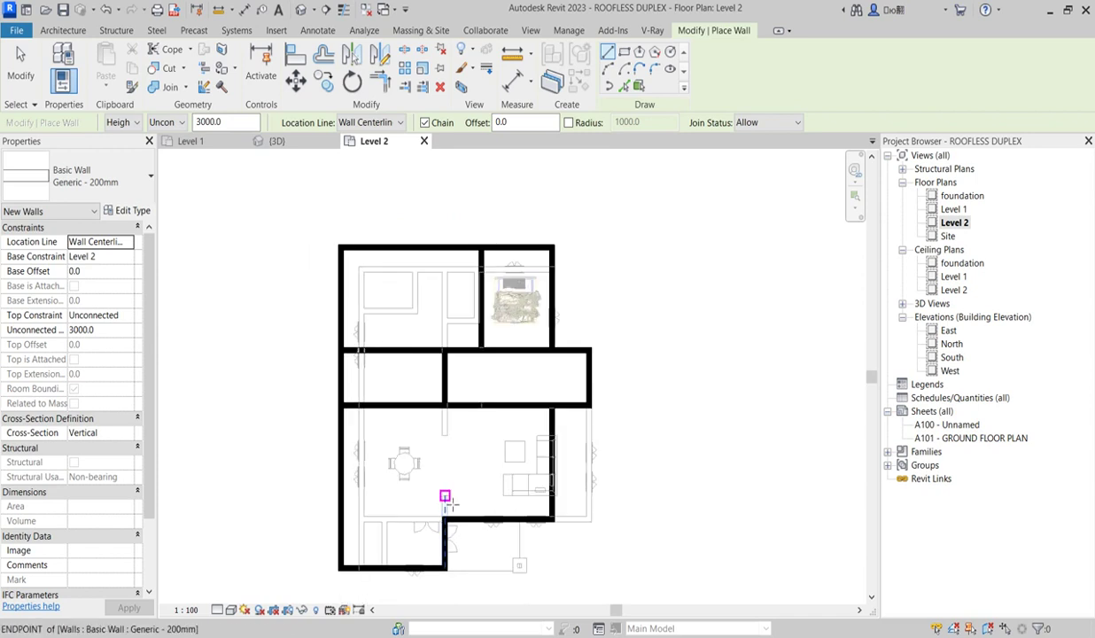
- Exit wall drawing and zoom around to review the finished Level 2 wall layout
key("Escape")
scroll(408, 532, "up", 1)
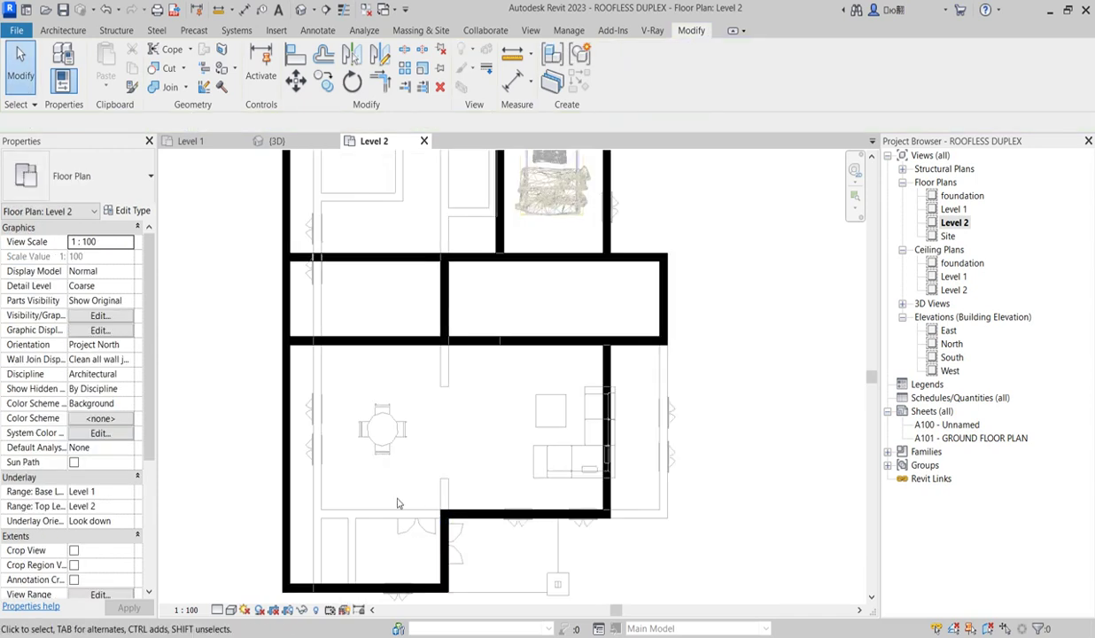
scroll(416, 493, "down", 3)
scroll(416, 493, "up", 2)
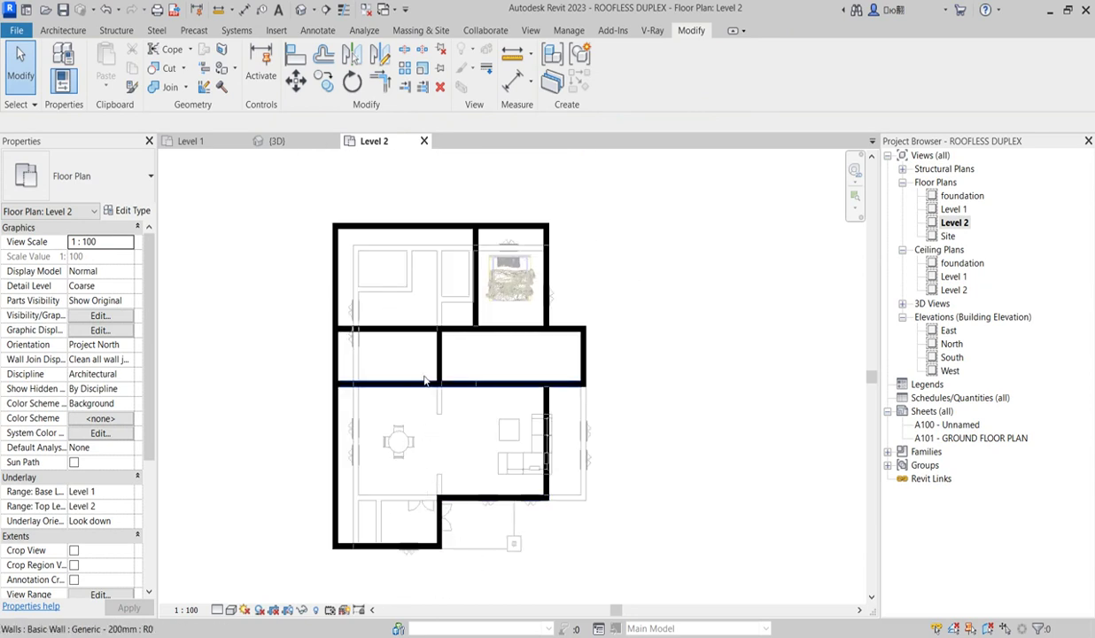
scroll(408, 385, "up", 2)
scroll(382, 395, "down", 2)
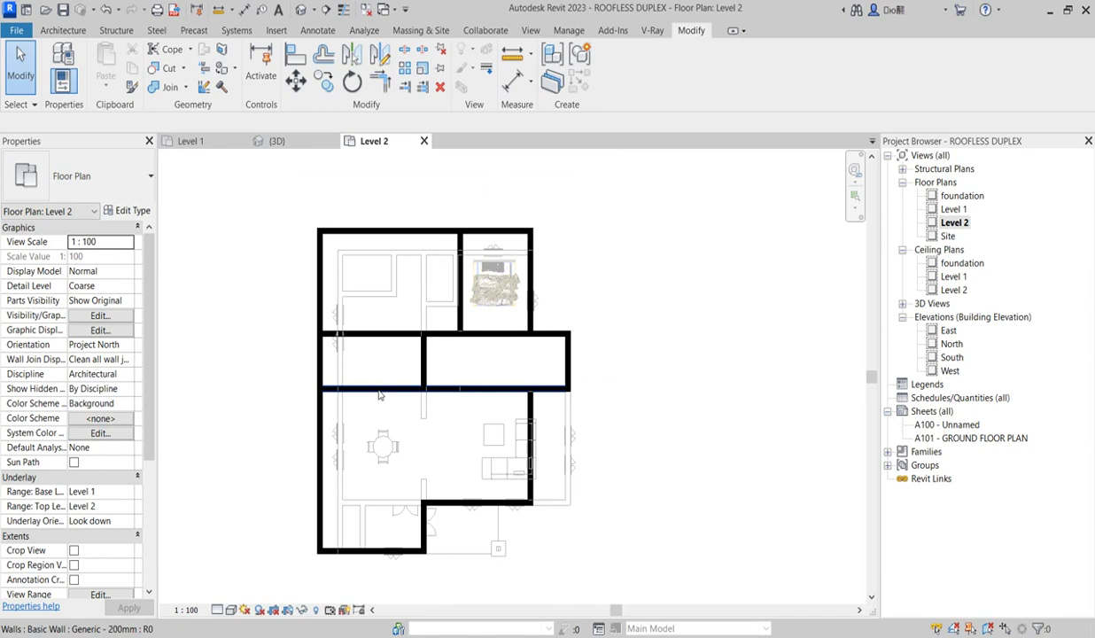
scroll(381, 439, "up", 3)
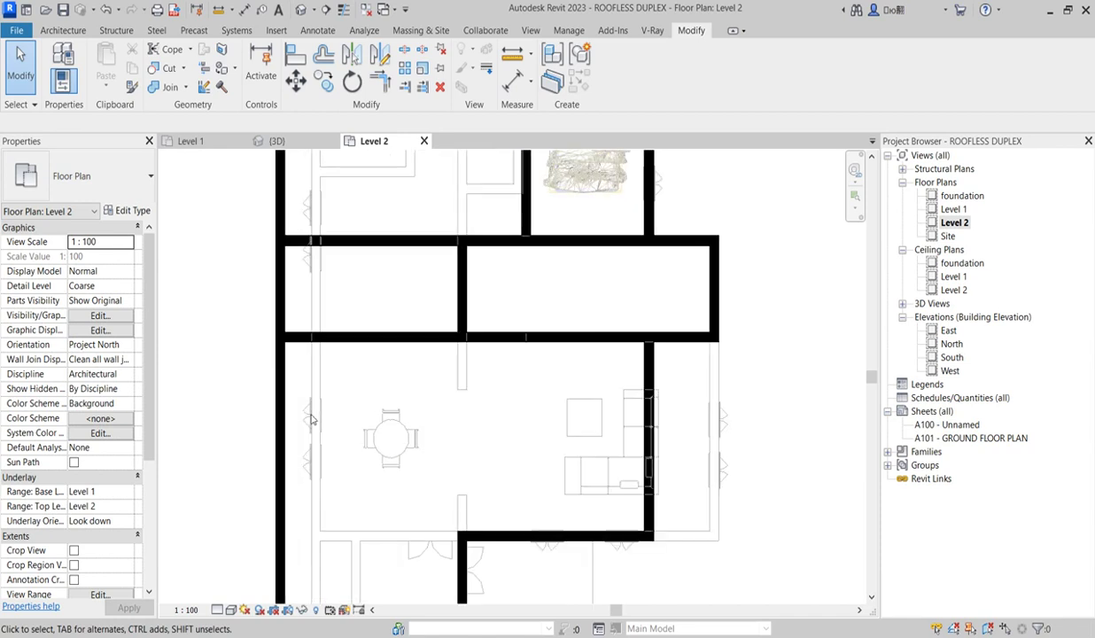
scroll(429, 394, "down", 2)
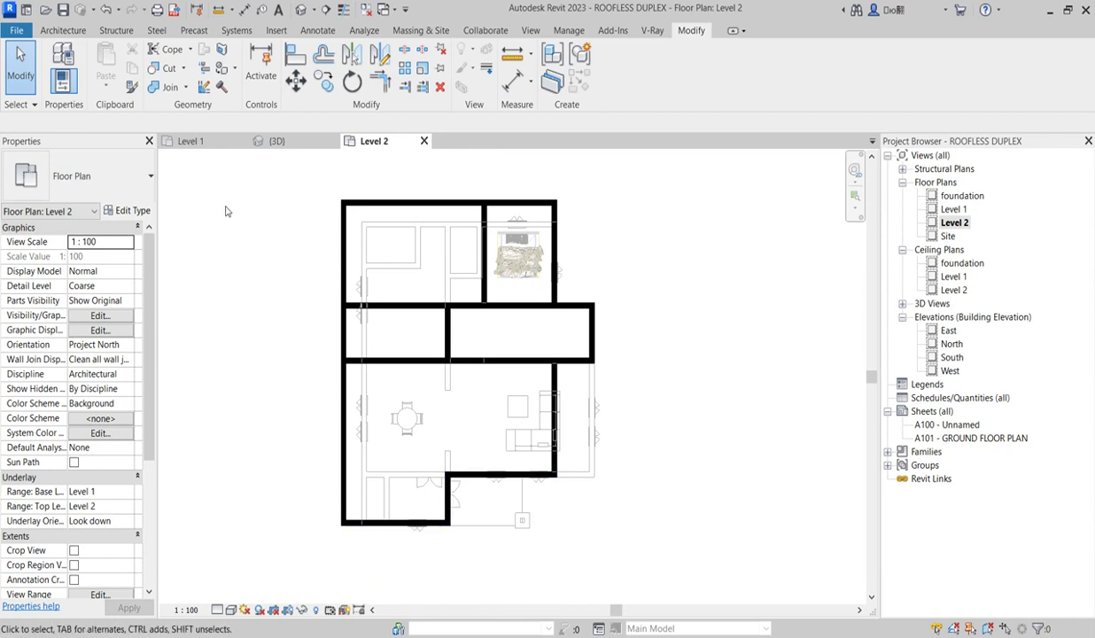
- Place an ExtDbl (4) 1810 x 2110mm double door in the lower vertical wall
left_click(71, 32)
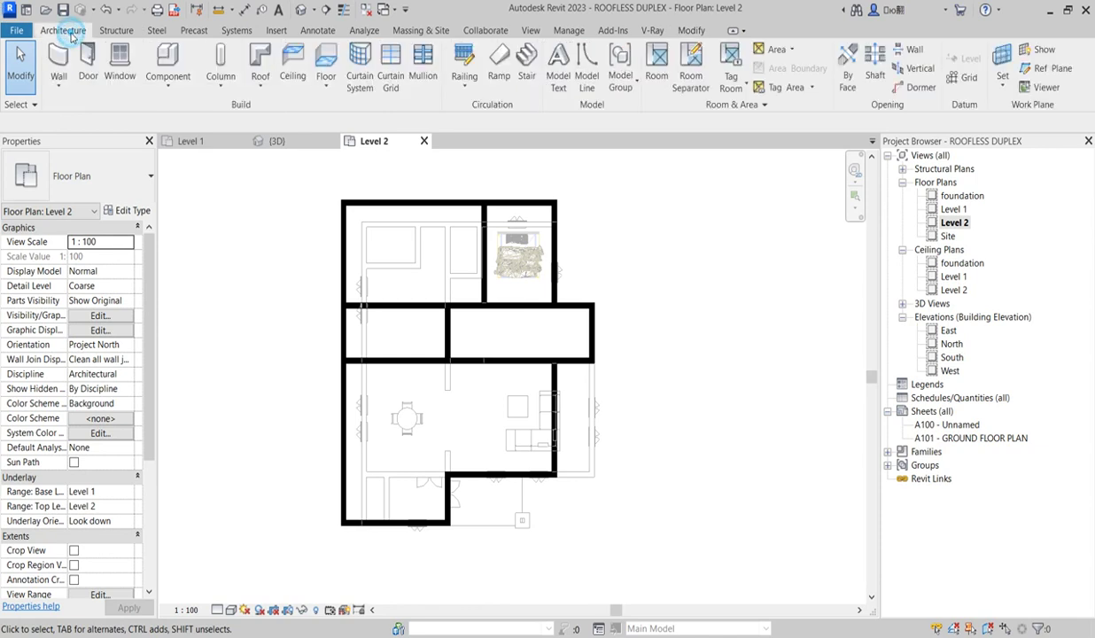
left_click(87, 71)
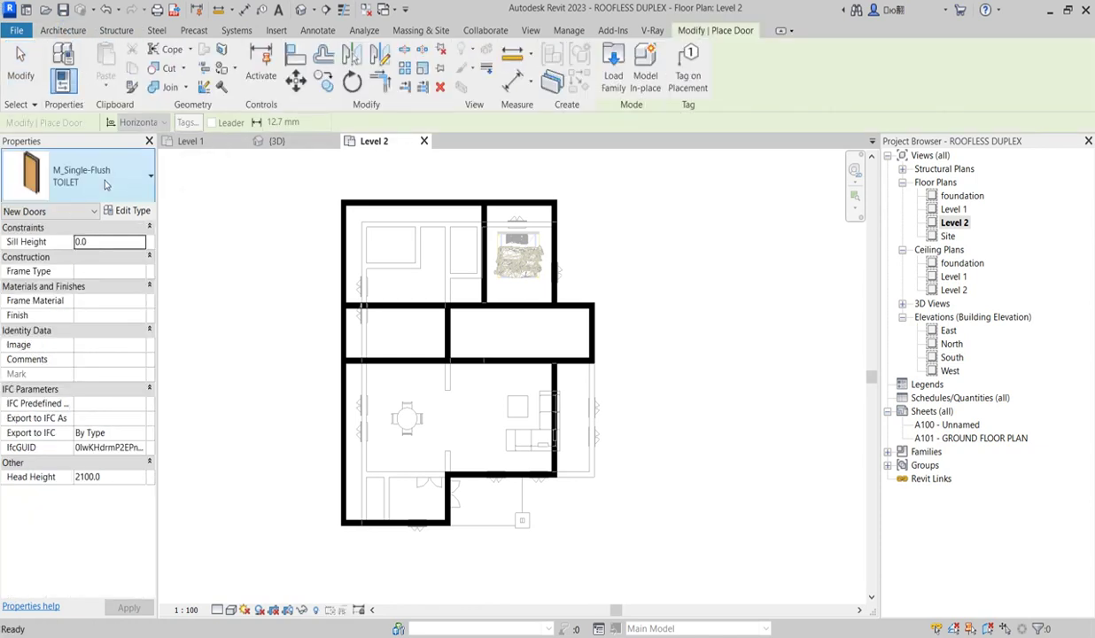
left_click(97, 175)
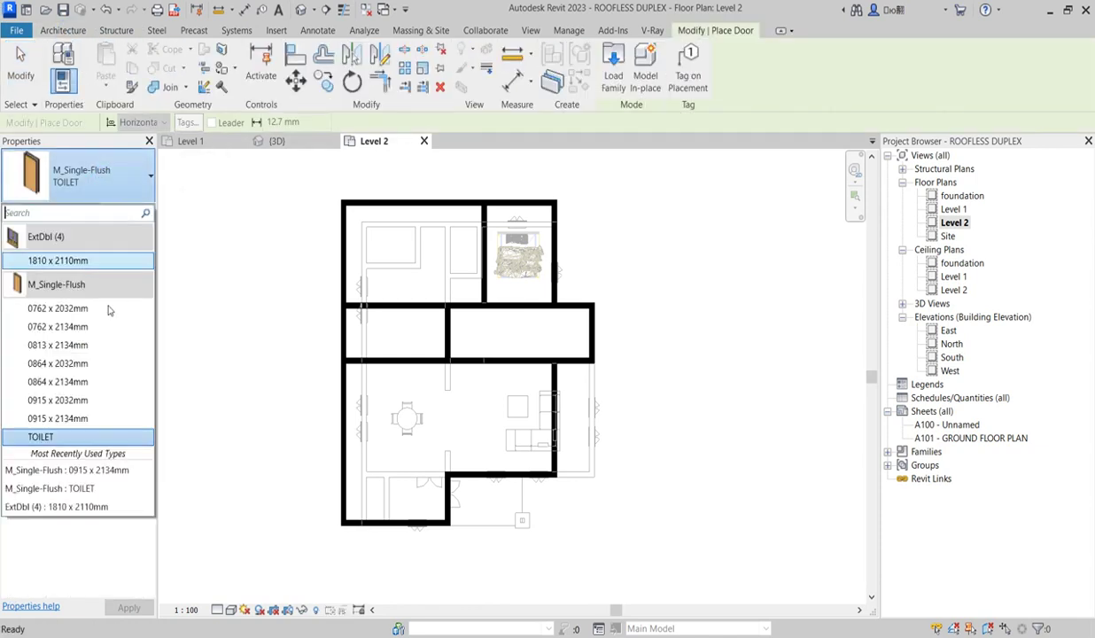
left_click(80, 261)
scroll(453, 500, "up", 5)
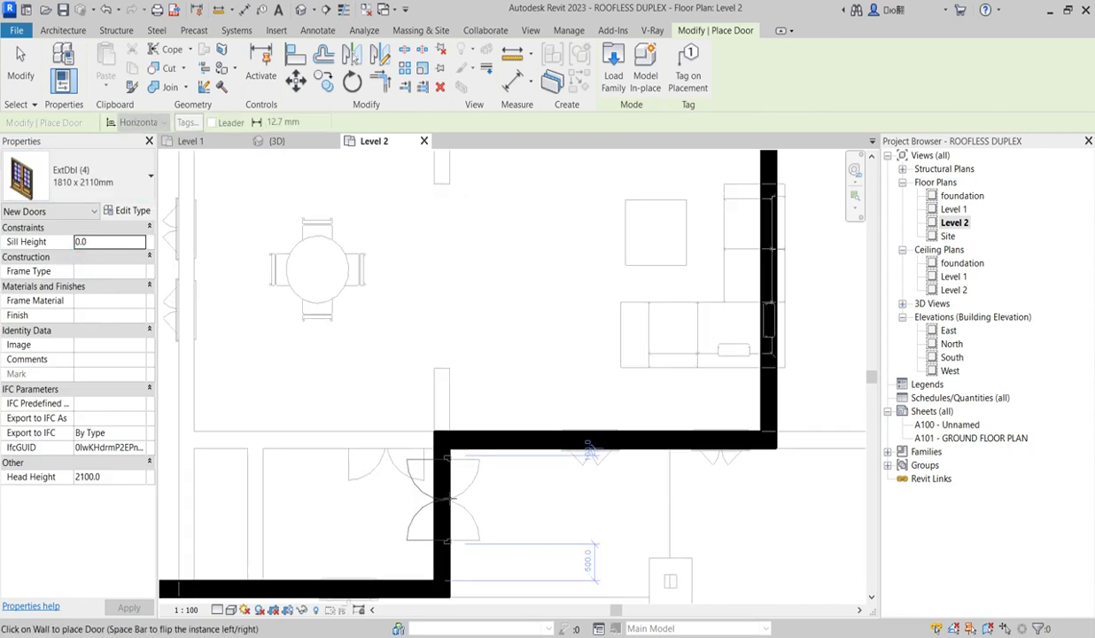
left_click(517, 506)
scroll(434, 521, "down", 6)
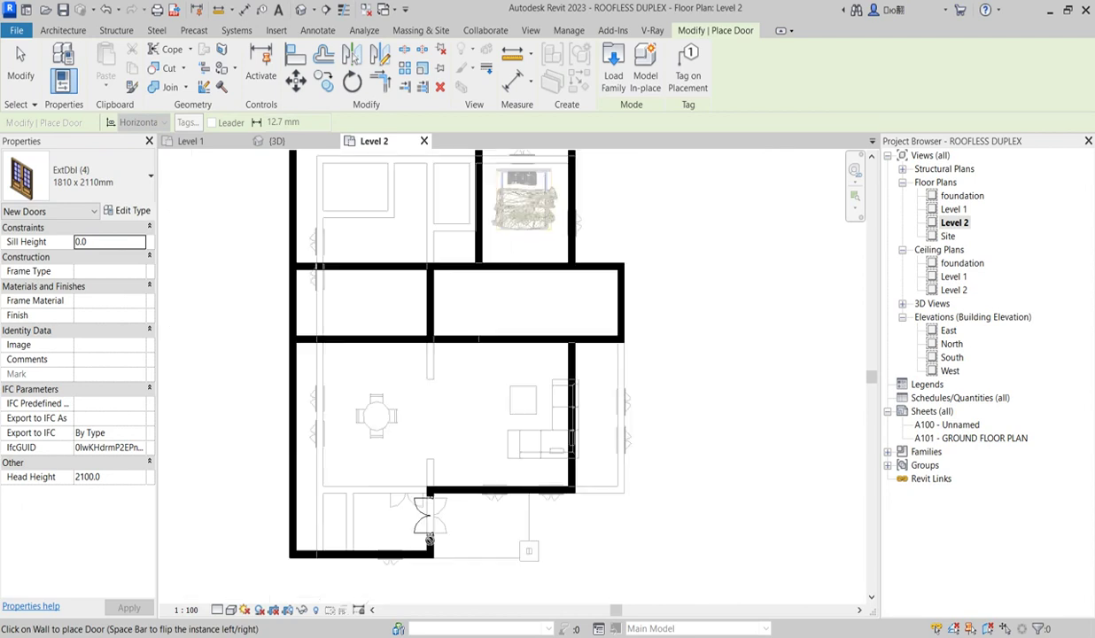
scroll(430, 370, "up", 2)
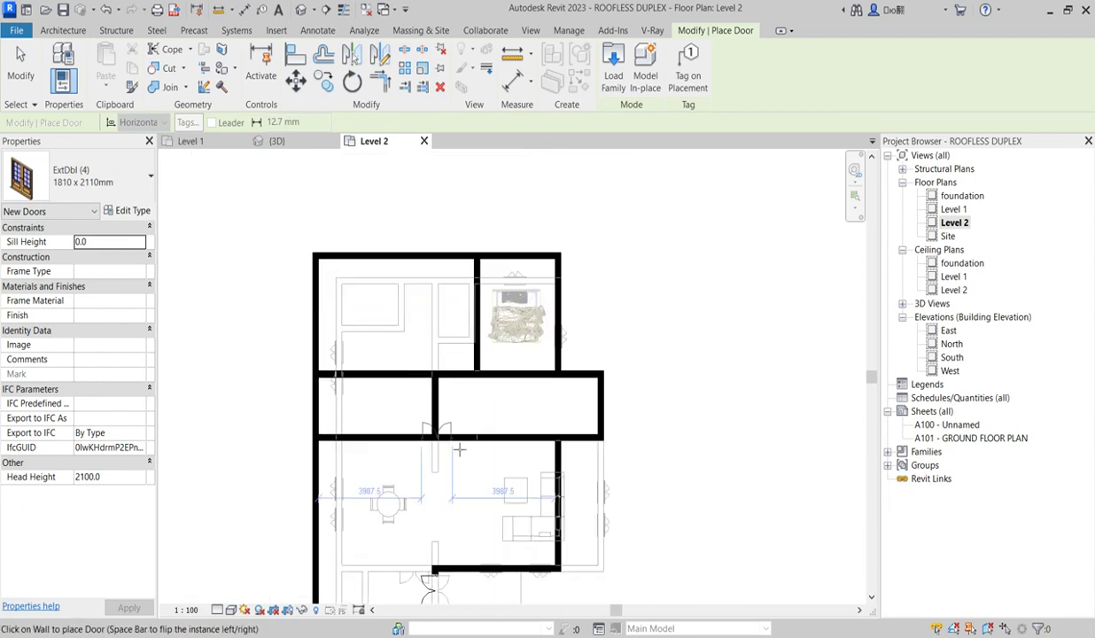
- Place two M_Single-Flush 0915 x 2134mm doors in the hallway's upper and lower walls
key("Escape")
key("Escape")
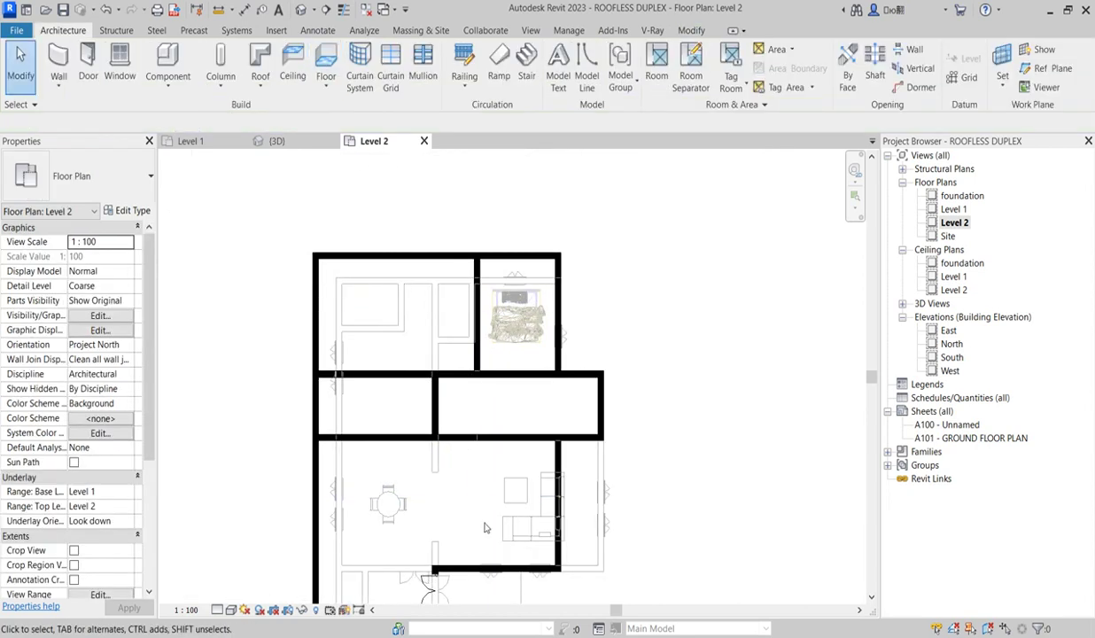
scroll(484, 528, "down", 3)
scroll(461, 527, "up", 2)
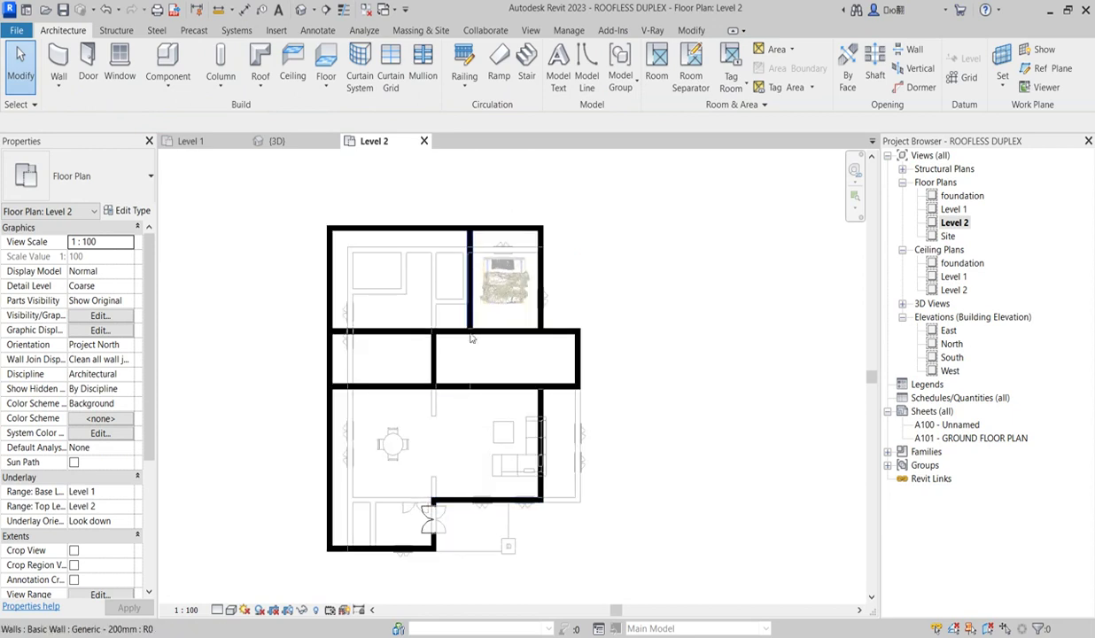
left_click(100, 74)
left_click(84, 176)
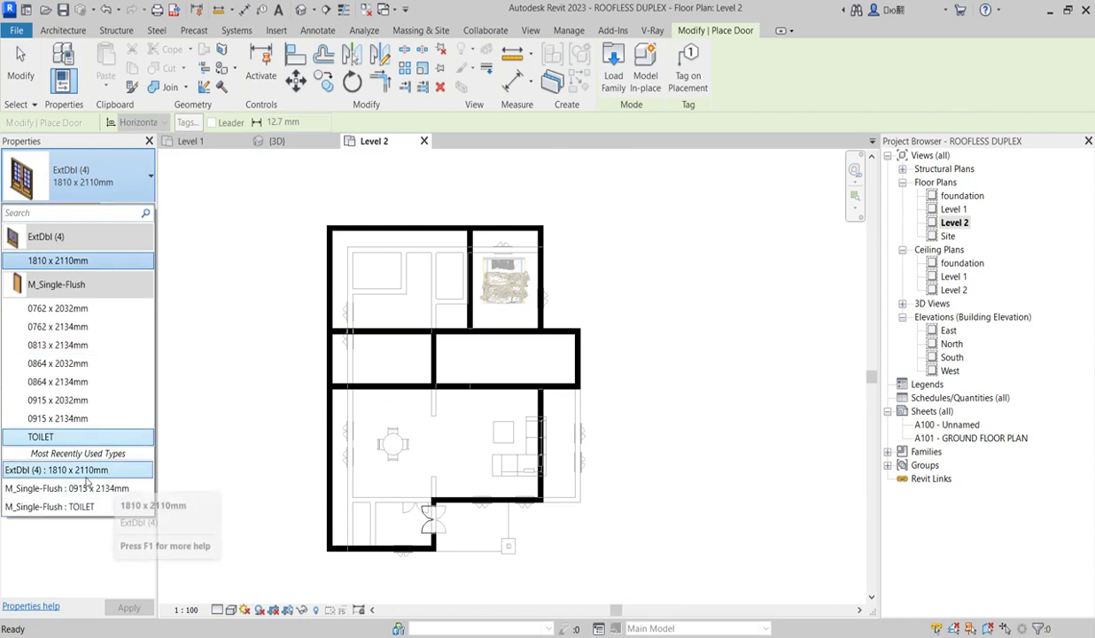
left_click(85, 468)
left_click(106, 182)
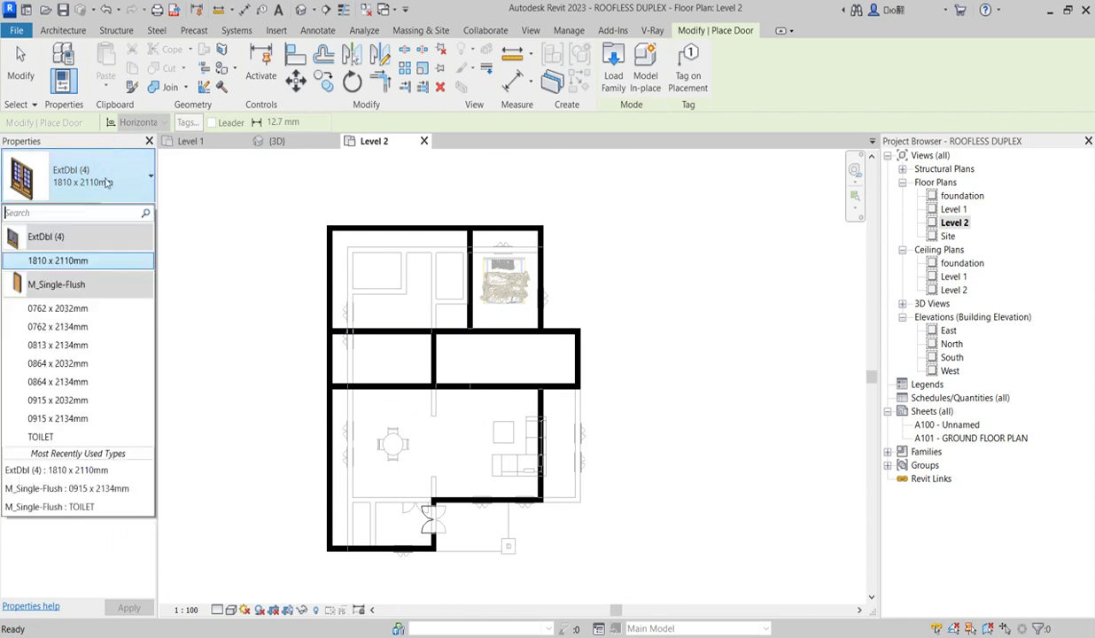
left_click(88, 490)
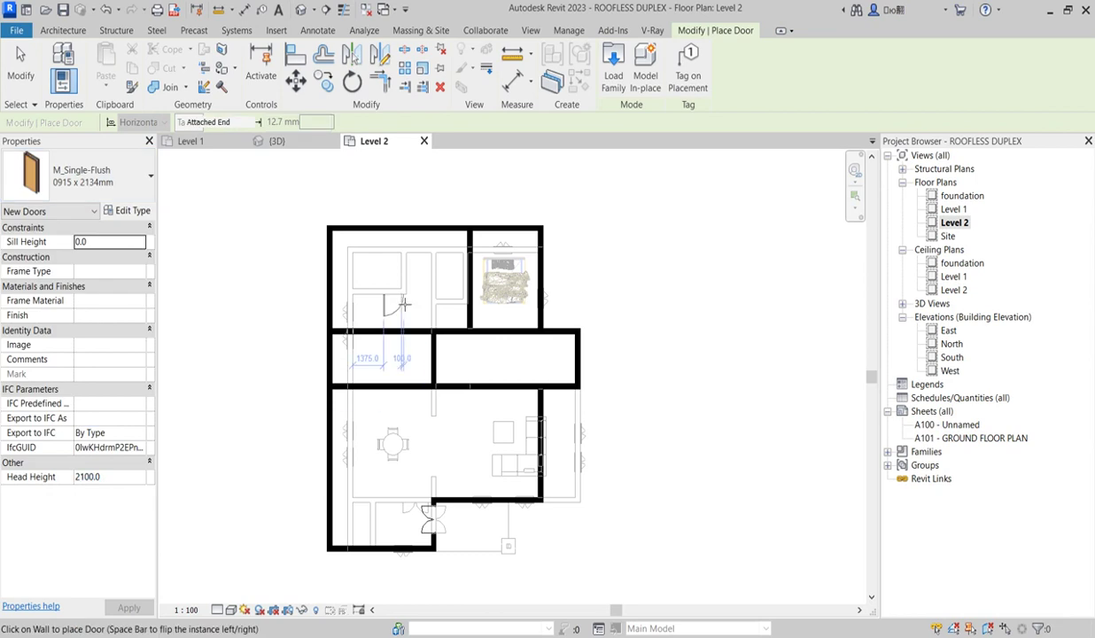
scroll(464, 326, "up", 2)
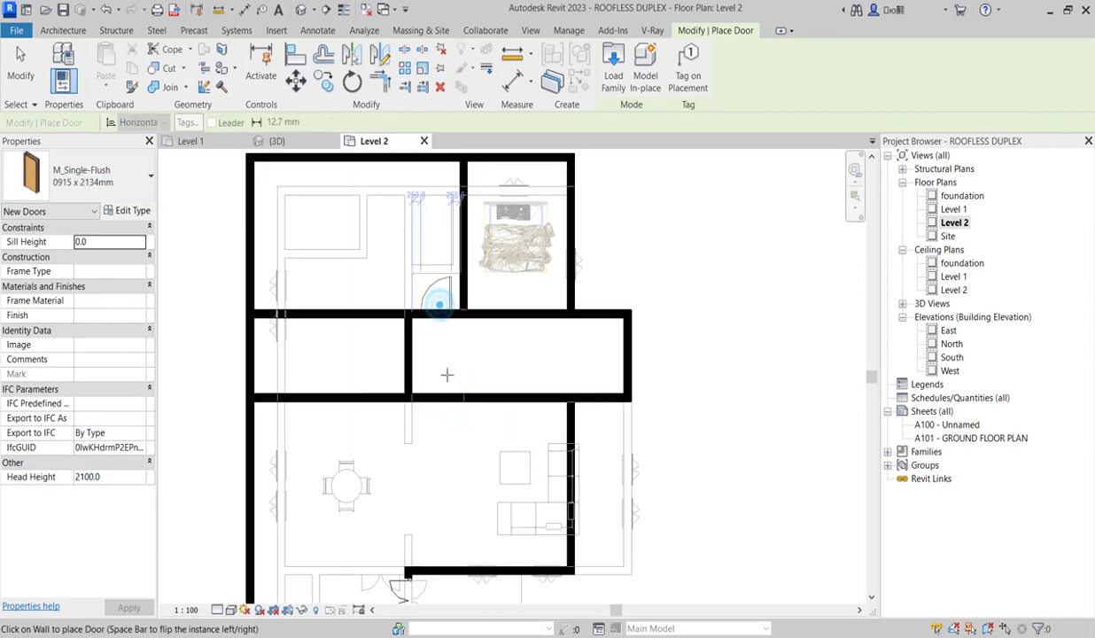
left_click(436, 316)
left_click(432, 406)
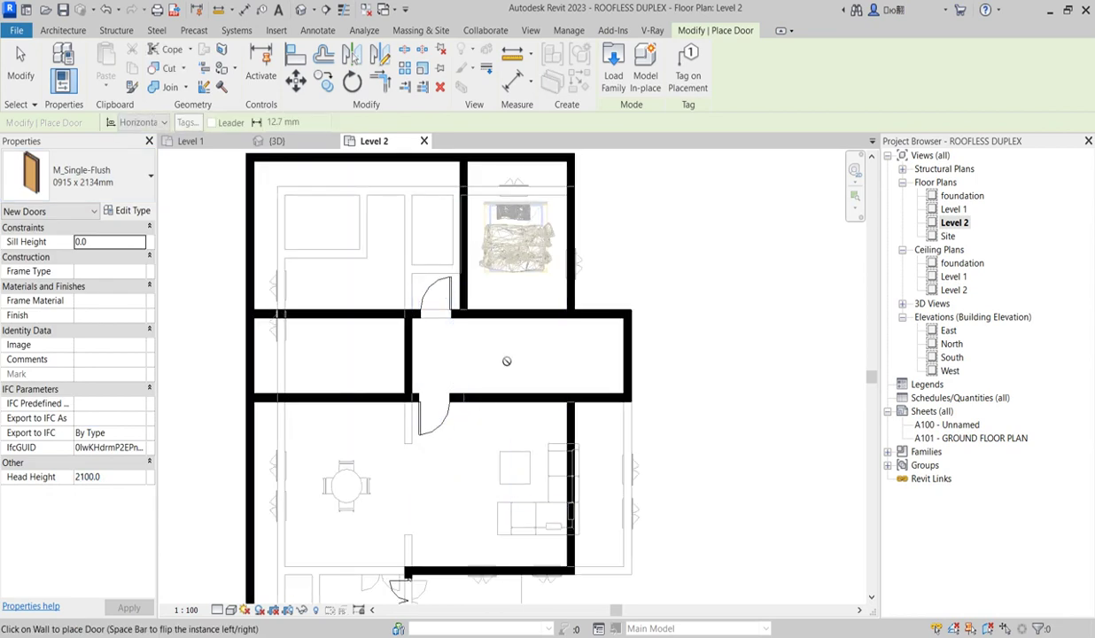
scroll(484, 354, "up", 2)
key("Escape")
key("Escape")
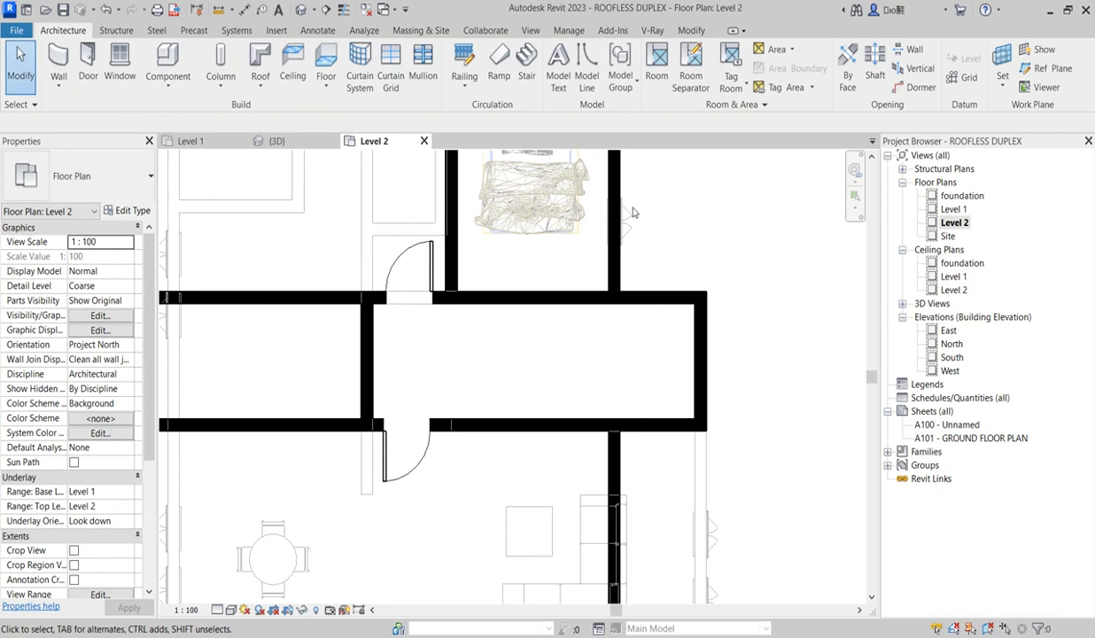
- Copy the stair lines from Level 1 and paste them aligned into the Level 2 view
double_click(952, 210)
scroll(589, 345, "up", 4)
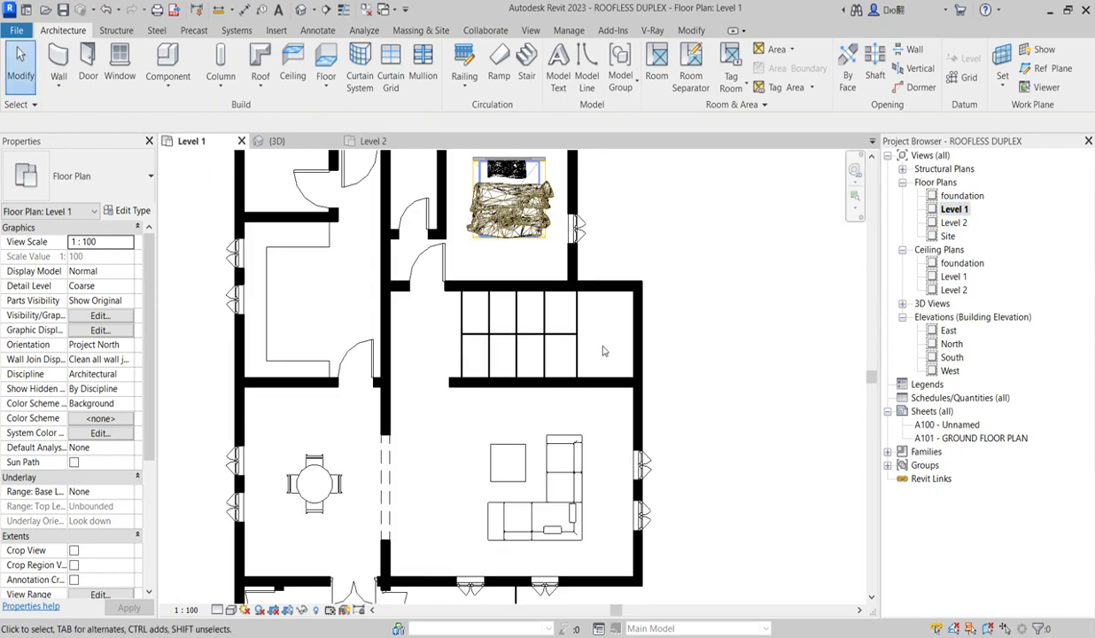
left_click_drag(602, 346, 449, 315)
left_click(132, 68)
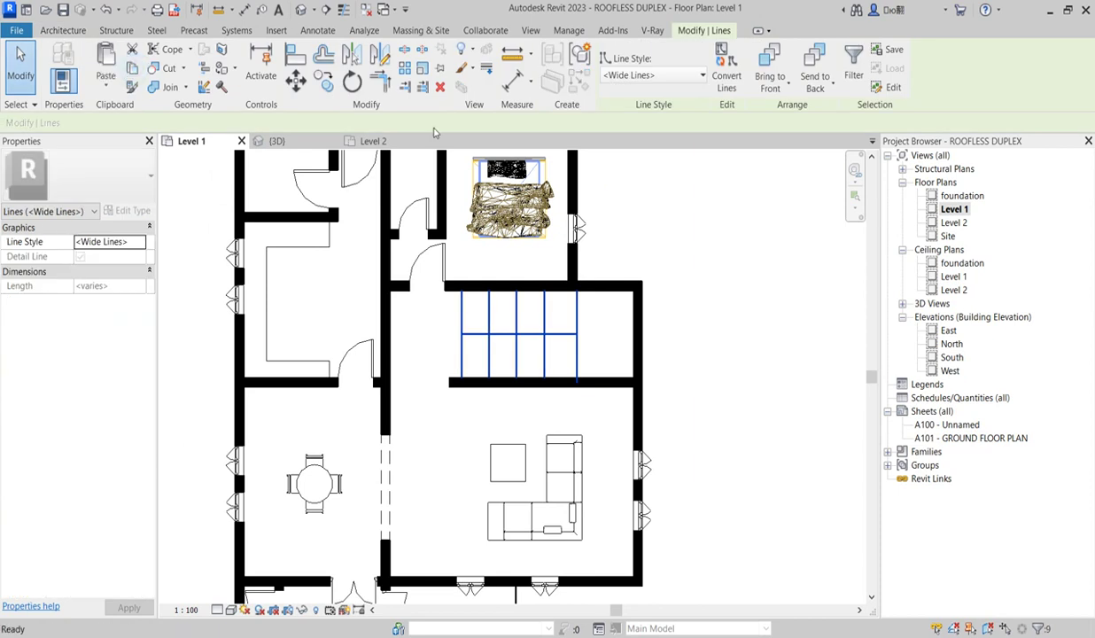
double_click(954, 222)
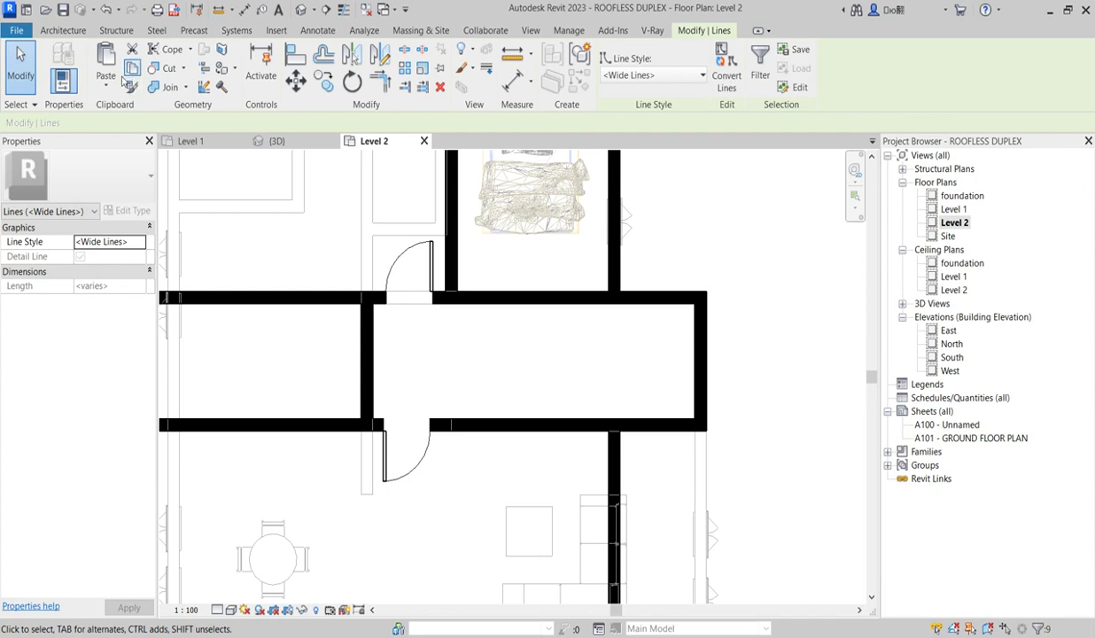
left_click(106, 81)
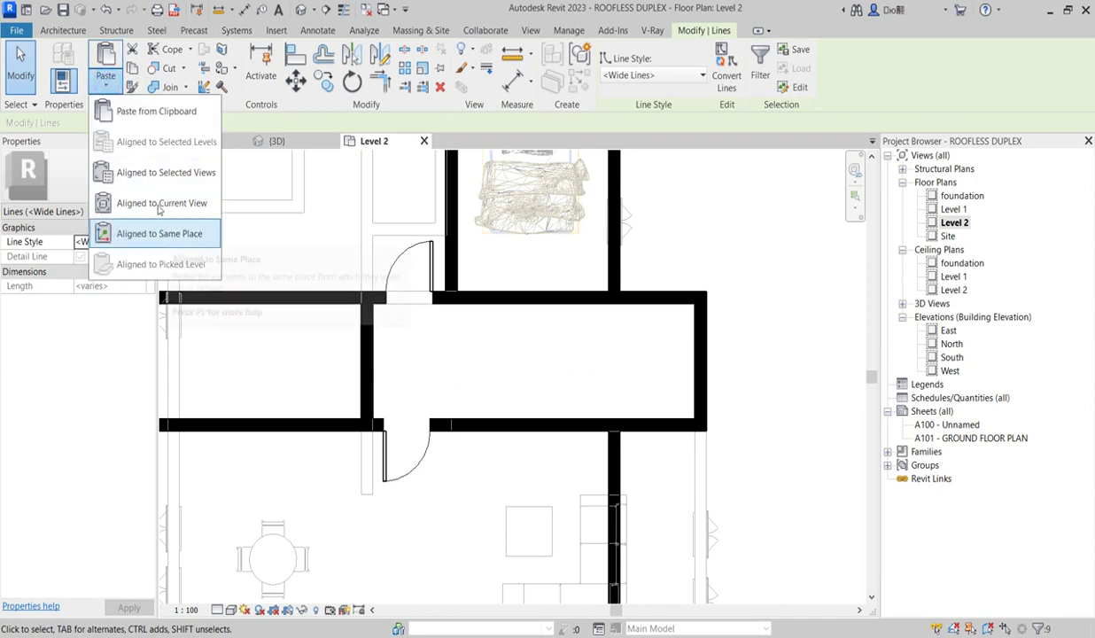
left_click(159, 204)
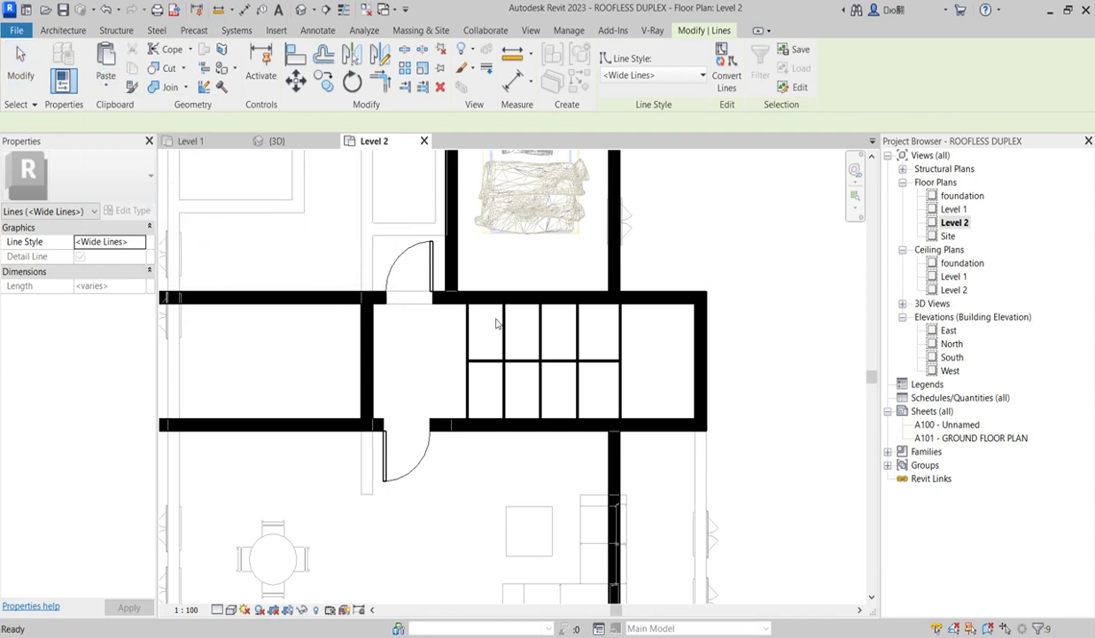
key("Escape")
- Flip the entrance double door so it faces the other way
scroll(570, 386, "down", 3)
scroll(576, 390, "up", 3)
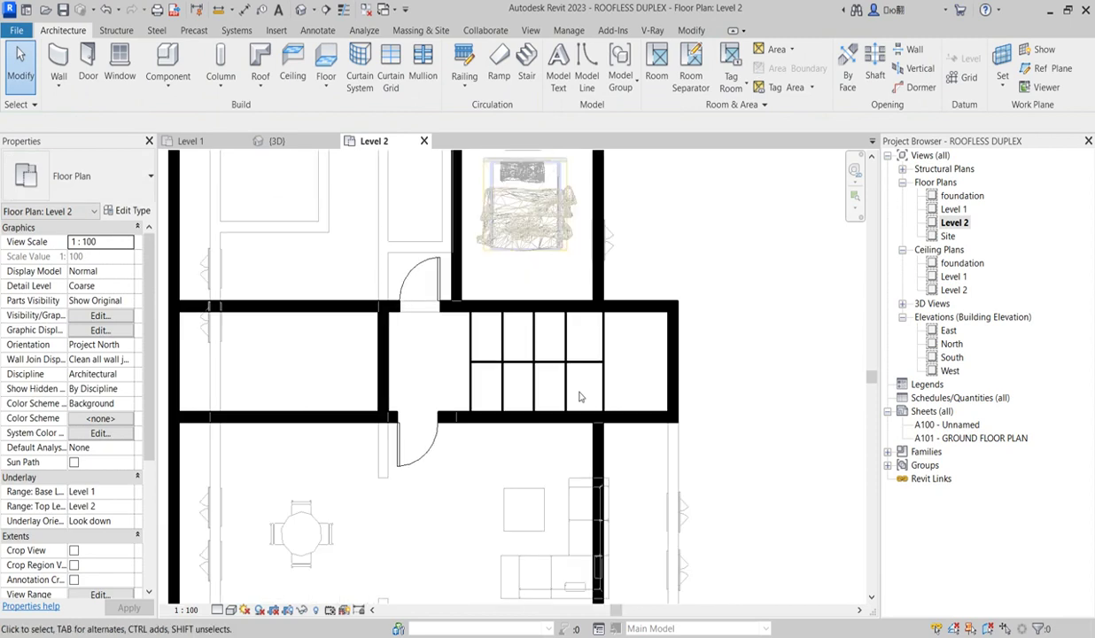
scroll(579, 396, "down", 3)
scroll(473, 431, "up", 3)
scroll(498, 372, "down", 4)
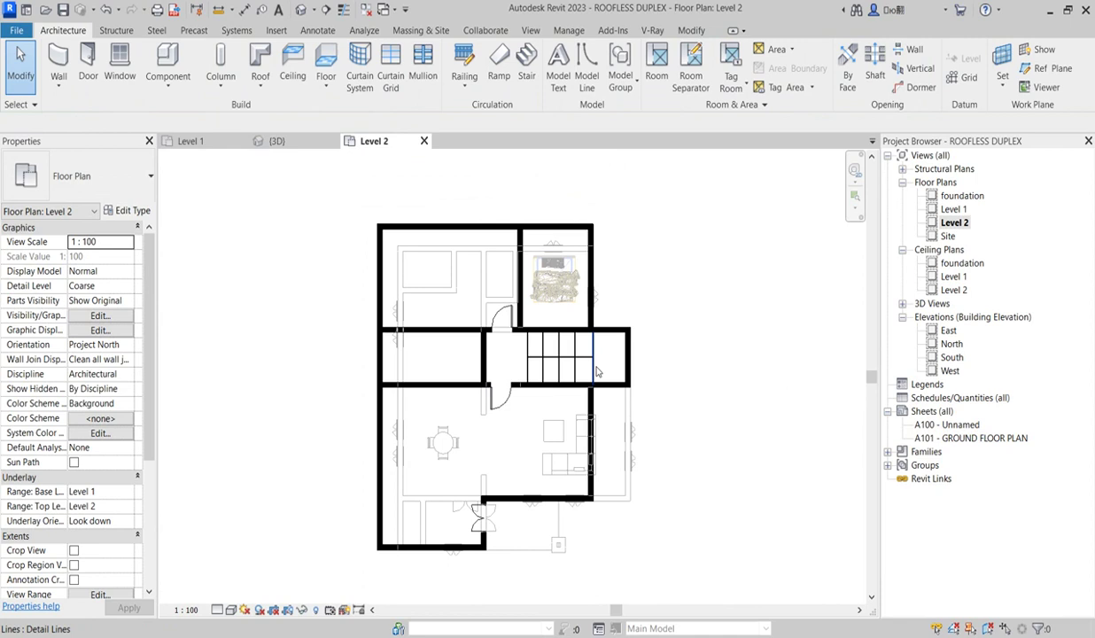
scroll(477, 516, "up", 3)
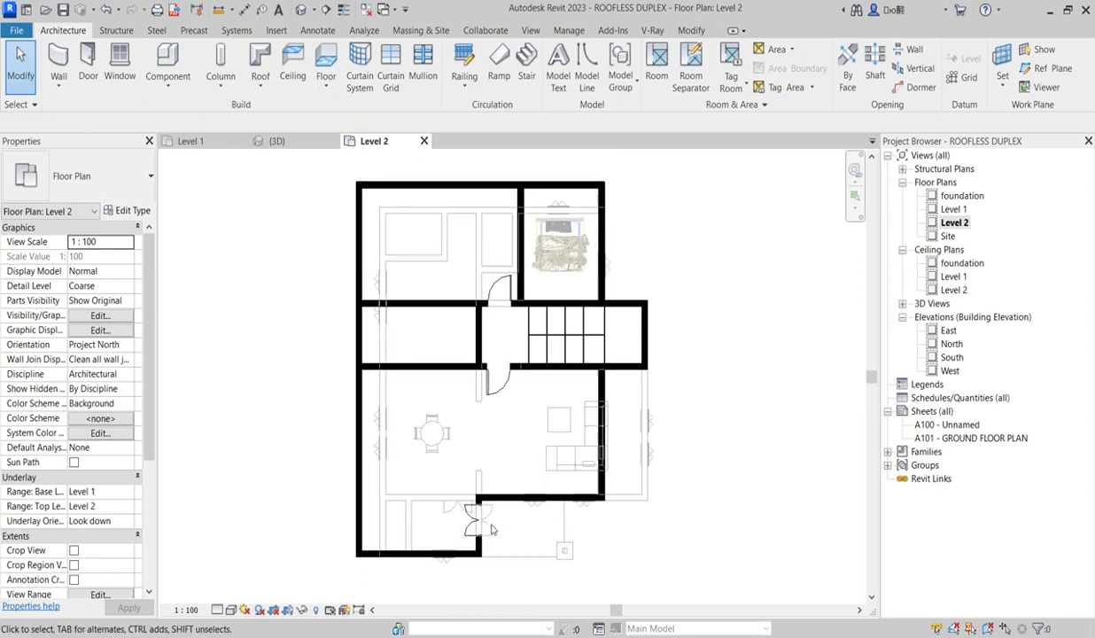
left_click(467, 521)
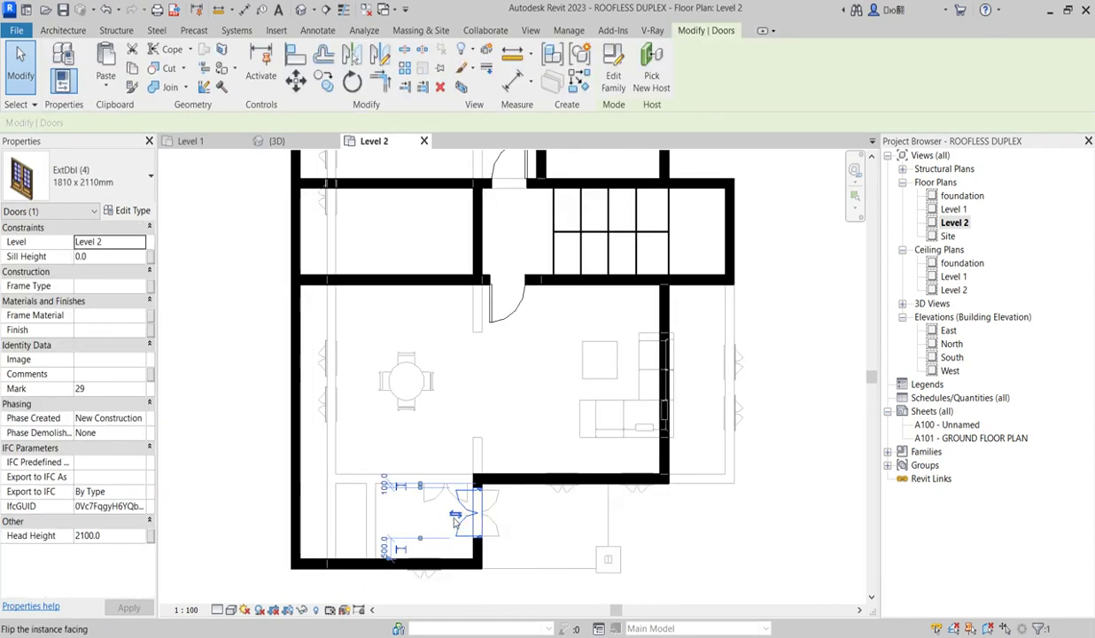
left_click(454, 516)
left_click(519, 406)
scroll(519, 406, "down", 4)
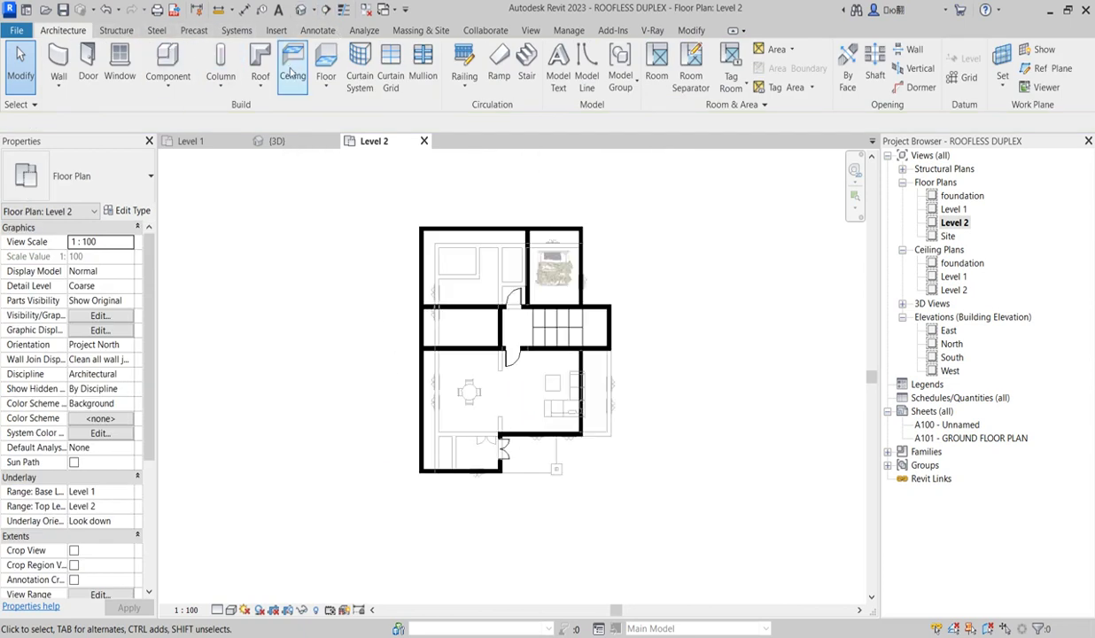
- Start an architectural floor and pick the right, bottom, left and top outer walls as boundary
left_click(326, 81)
left_click(347, 108)
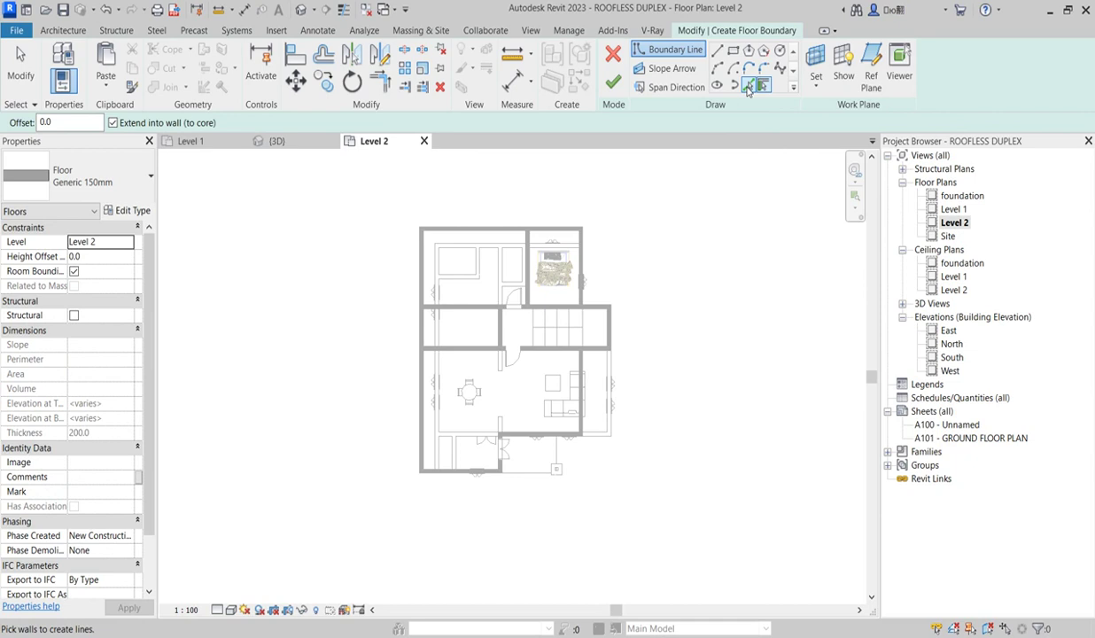
left_click(748, 85)
scroll(630, 332, "up", 3)
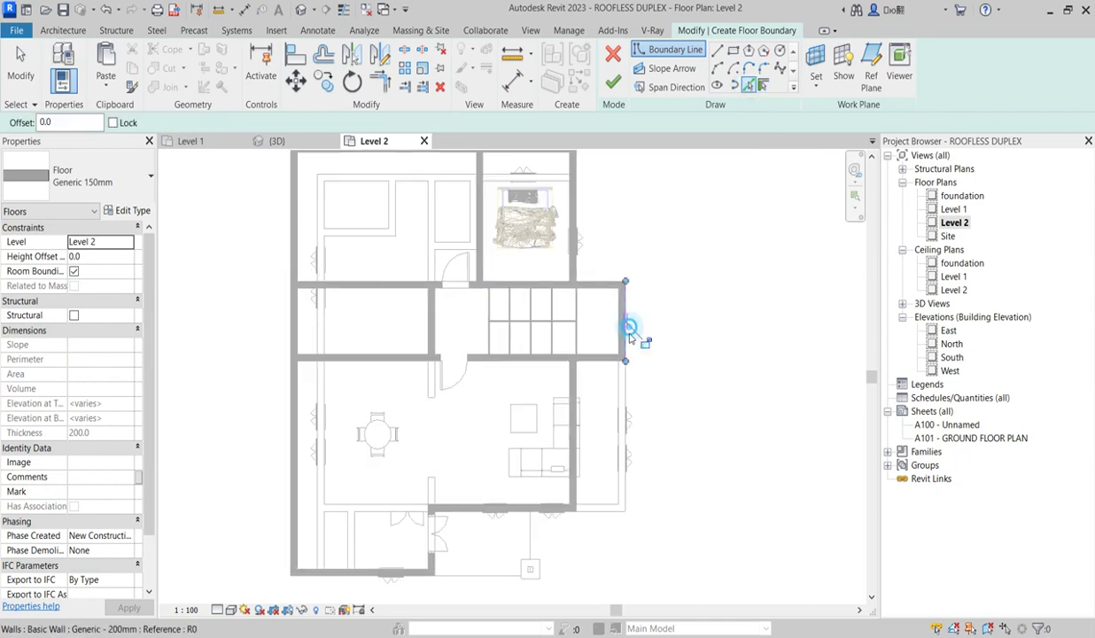
left_click(630, 333)
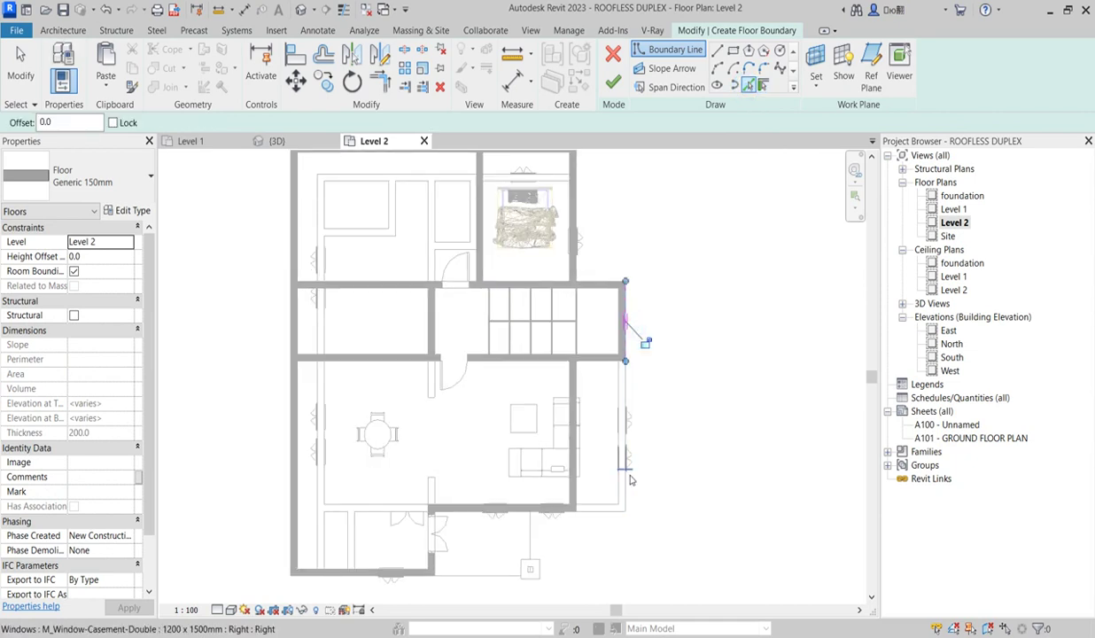
left_click(625, 486)
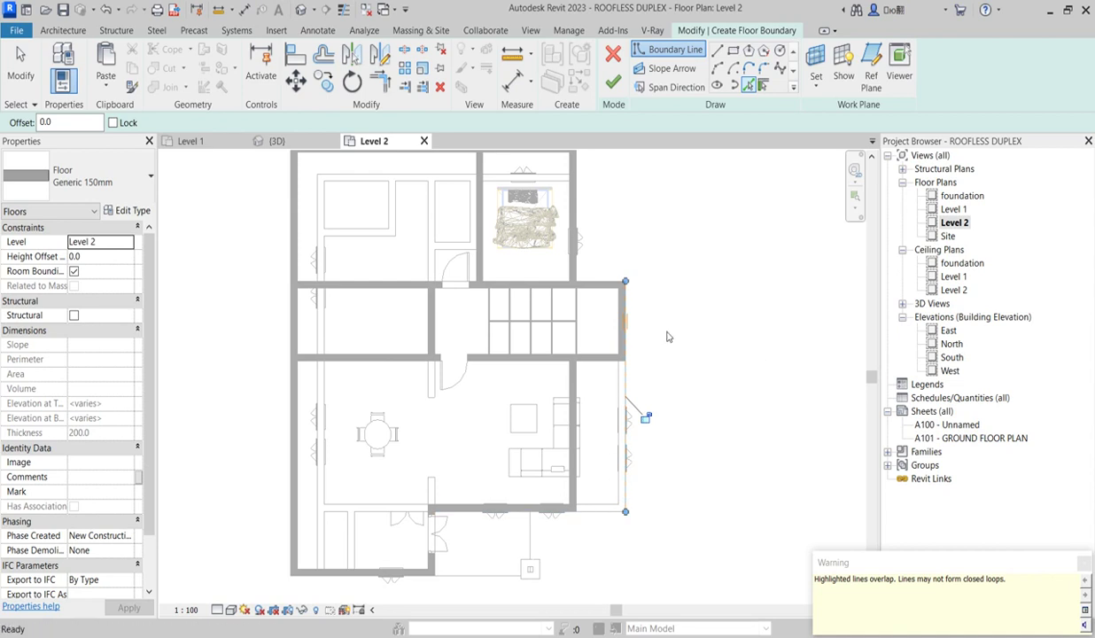
key("Escape")
key("Escape")
key("Return")
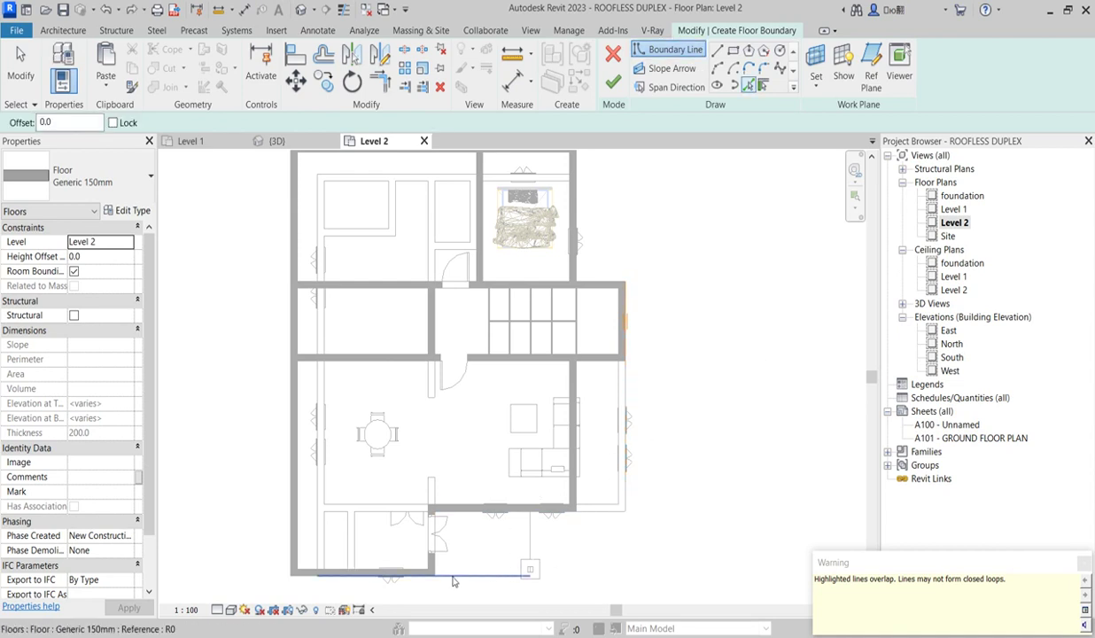
left_click(453, 578)
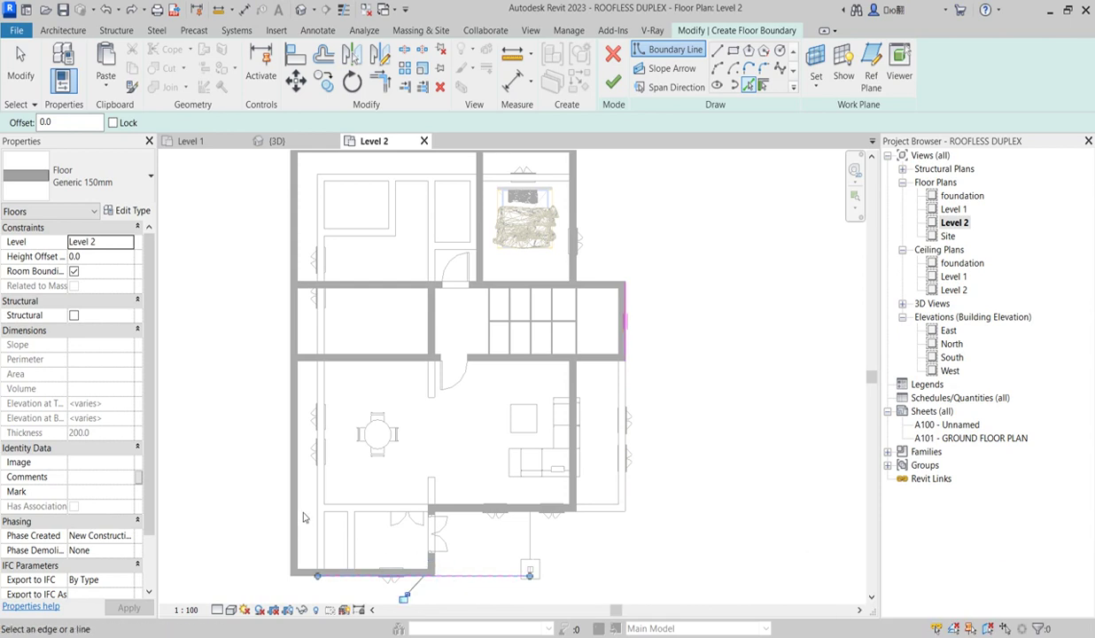
left_click(291, 483)
scroll(283, 425, "down", 2)
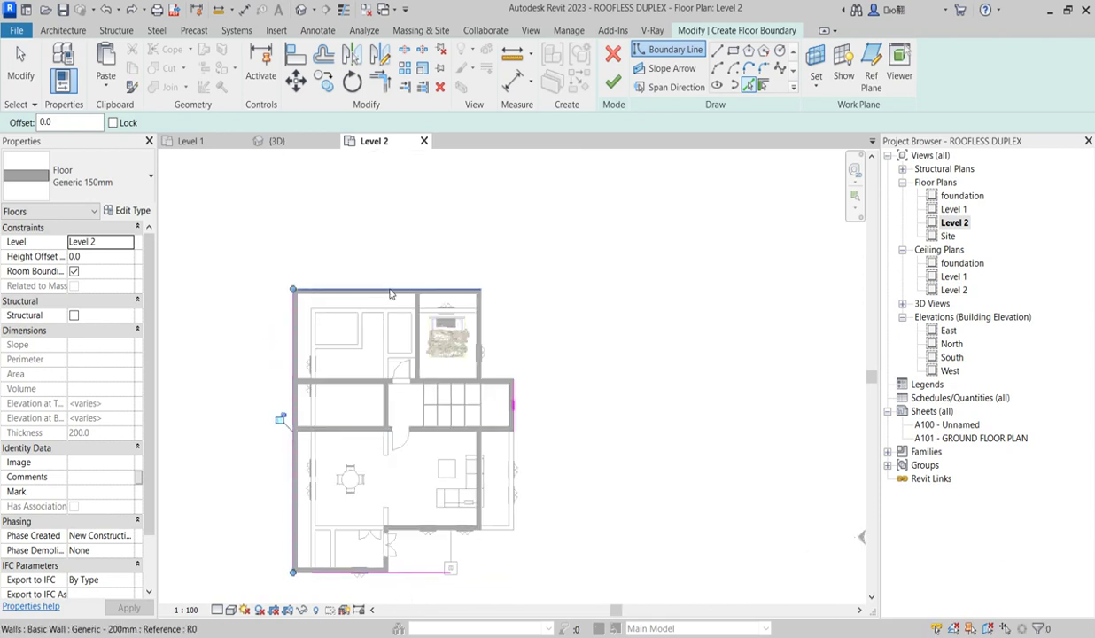
left_click(390, 290)
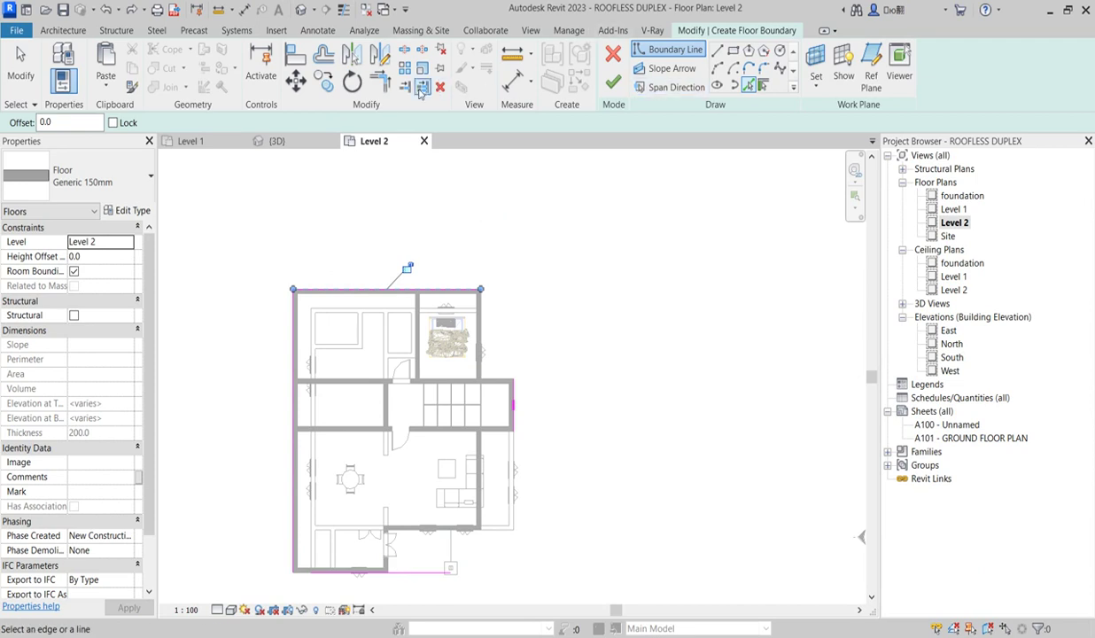
- Trim/extend the boundary corners, extending the right boundary line up to the top line
left_click(382, 88)
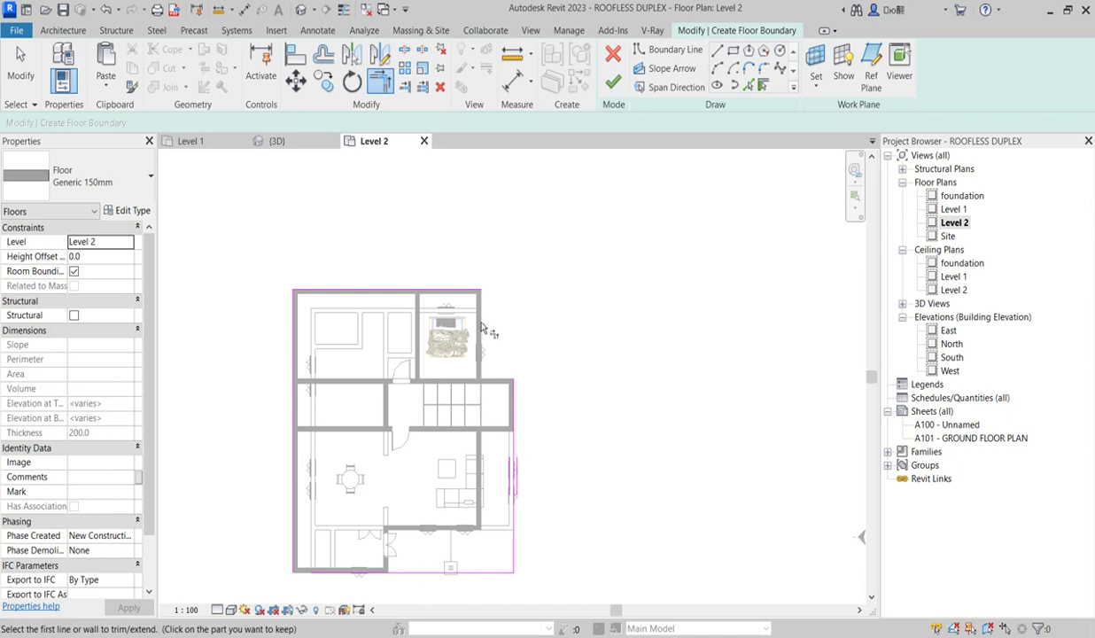
scroll(483, 306, "up", 2)
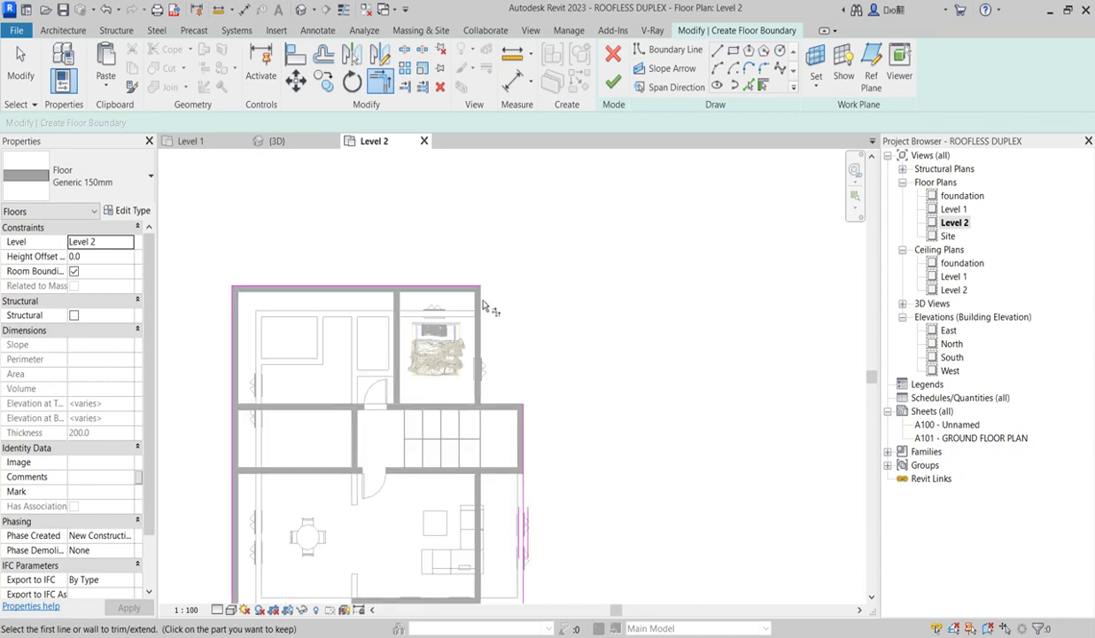
left_click(748, 86)
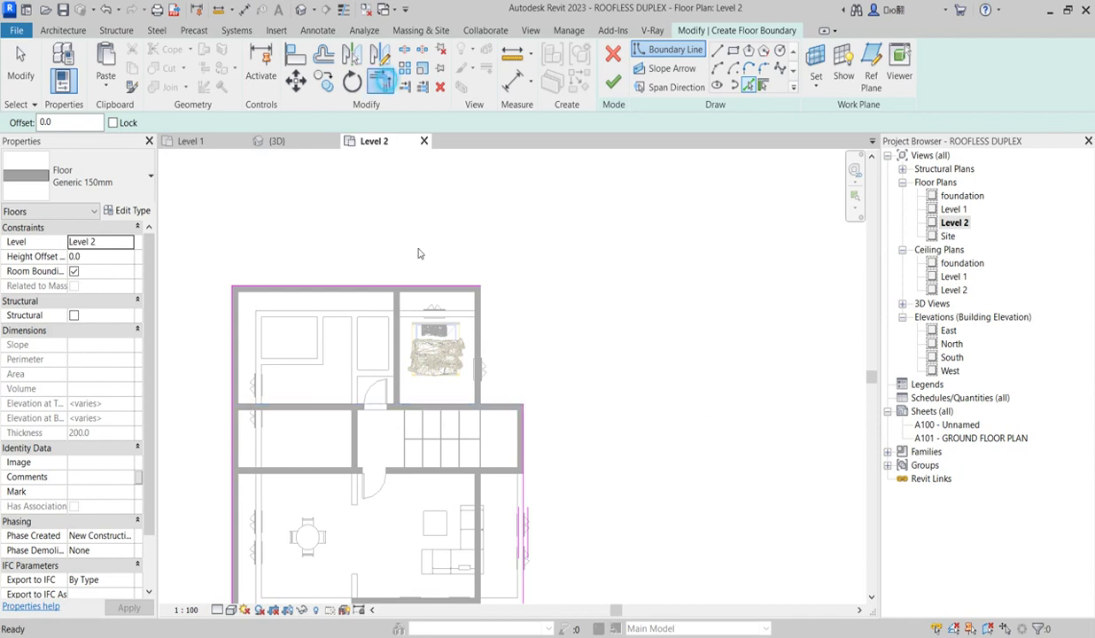
key("Escape")
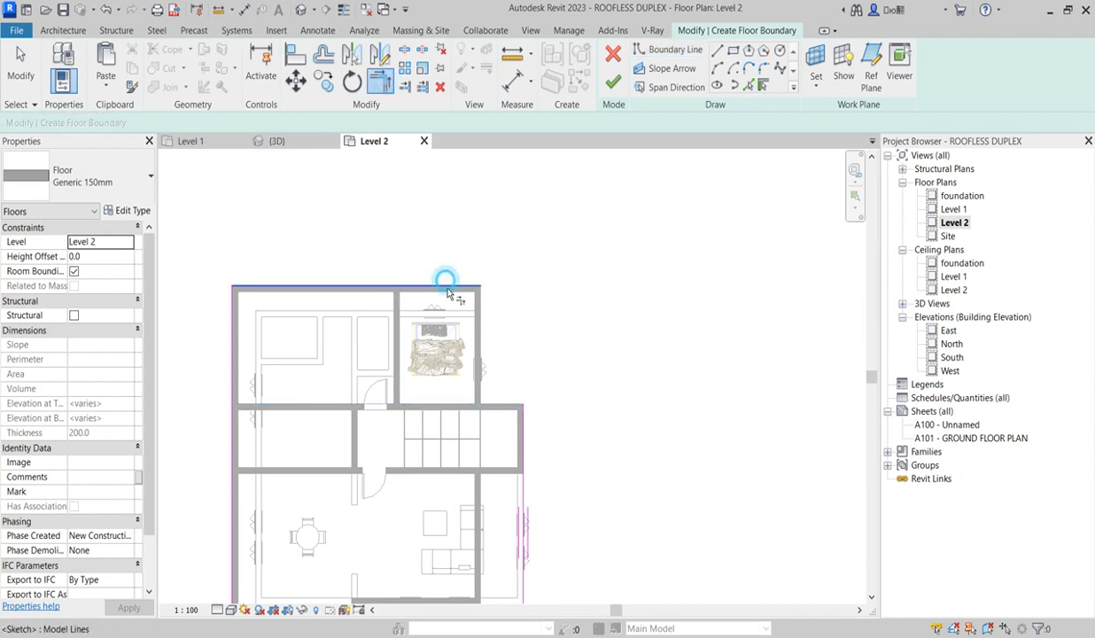
left_click(520, 422)
scroll(599, 335, "down", 2)
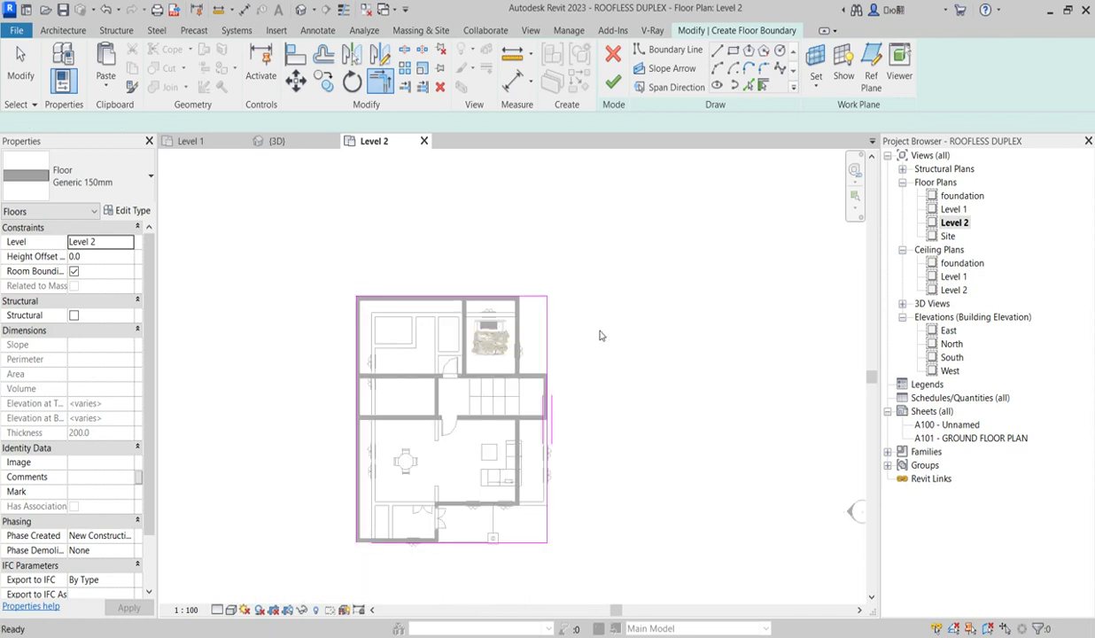
key("Escape")
scroll(499, 354, "up", 2)
- Close the open loop at the left corner and finish the Generic 150mm floor slab
left_click(613, 82)
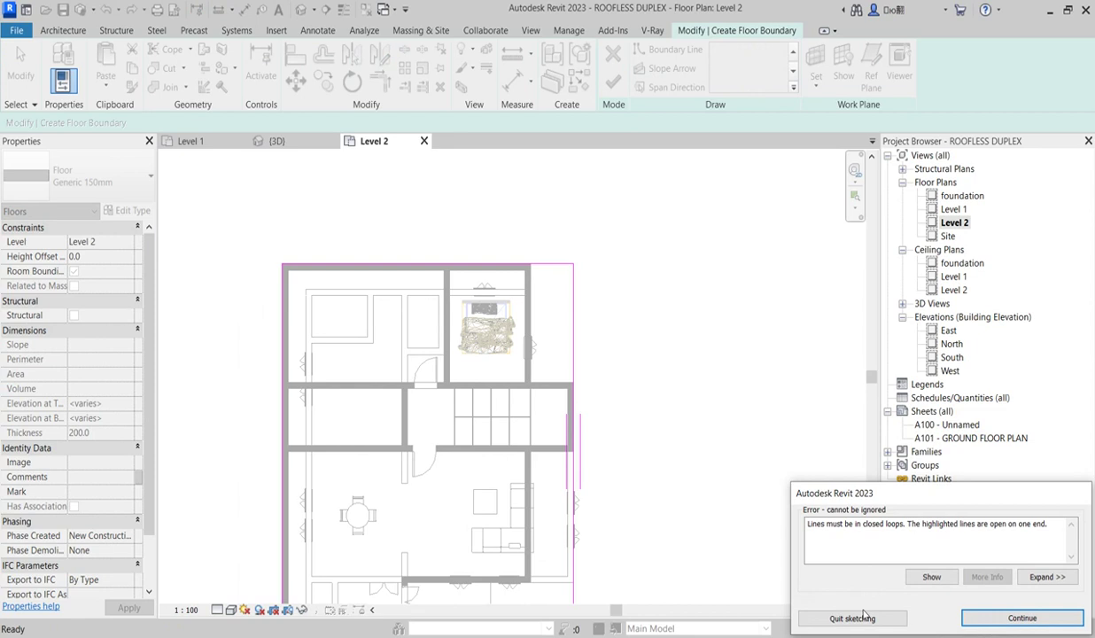
left_click(983, 617)
scroll(470, 340, "down", 2)
scroll(479, 564, "up", 2)
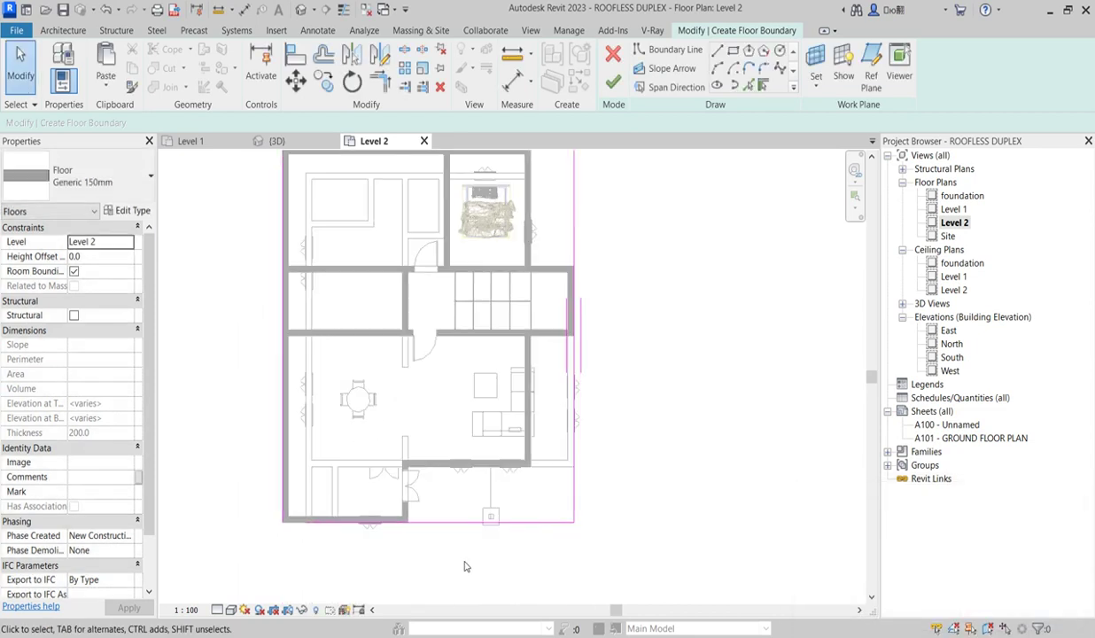
left_click(380, 81)
left_click(277, 491)
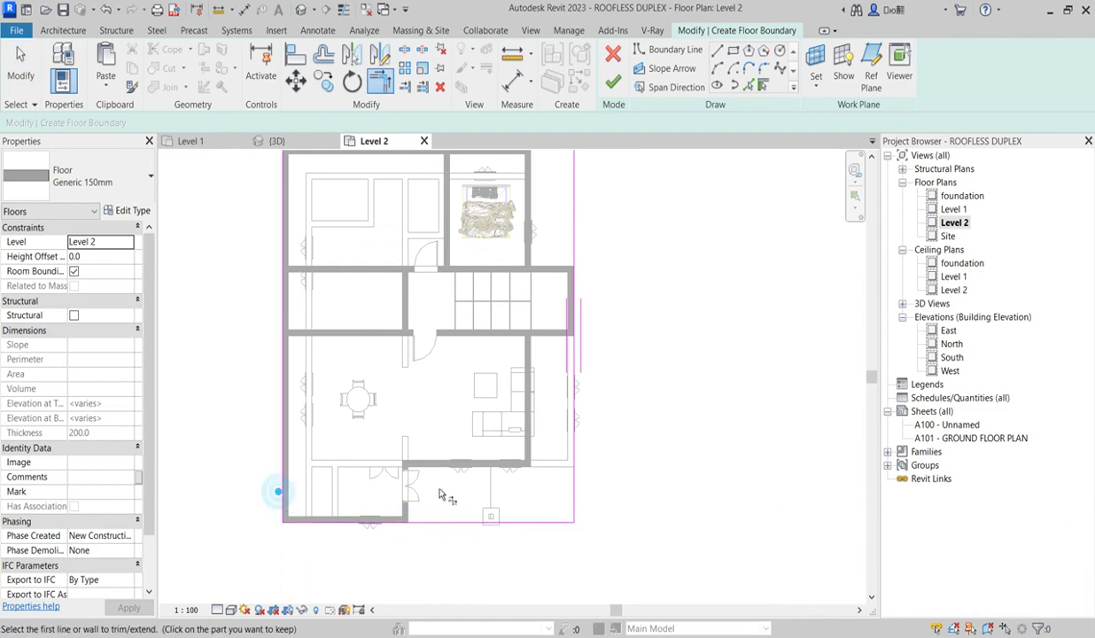
scroll(441, 494, "down", 2)
left_click(614, 83)
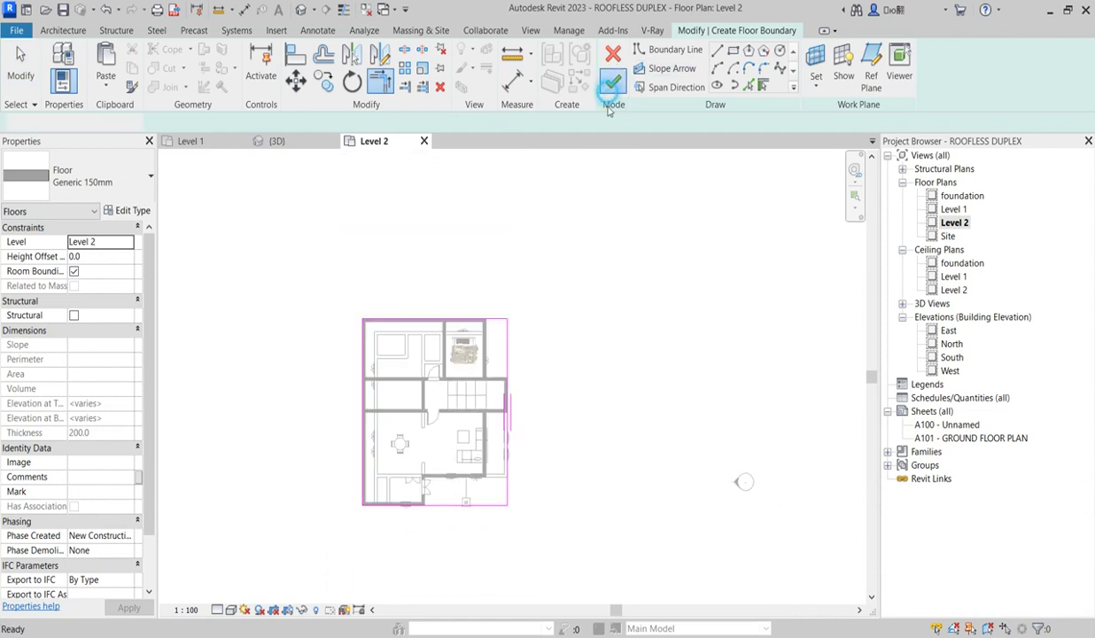
- Draw a new horizontal wall matching the bedroom's vertical wall below the bedroom
left_click(591, 396)
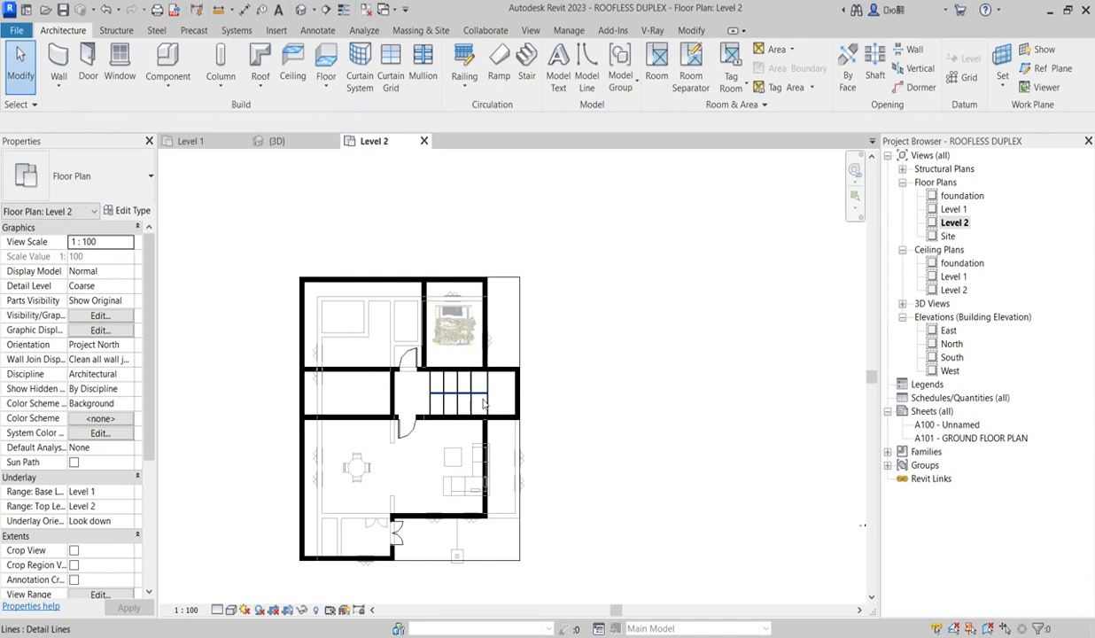
left_click(484, 325)
scroll(441, 339, "up", 3)
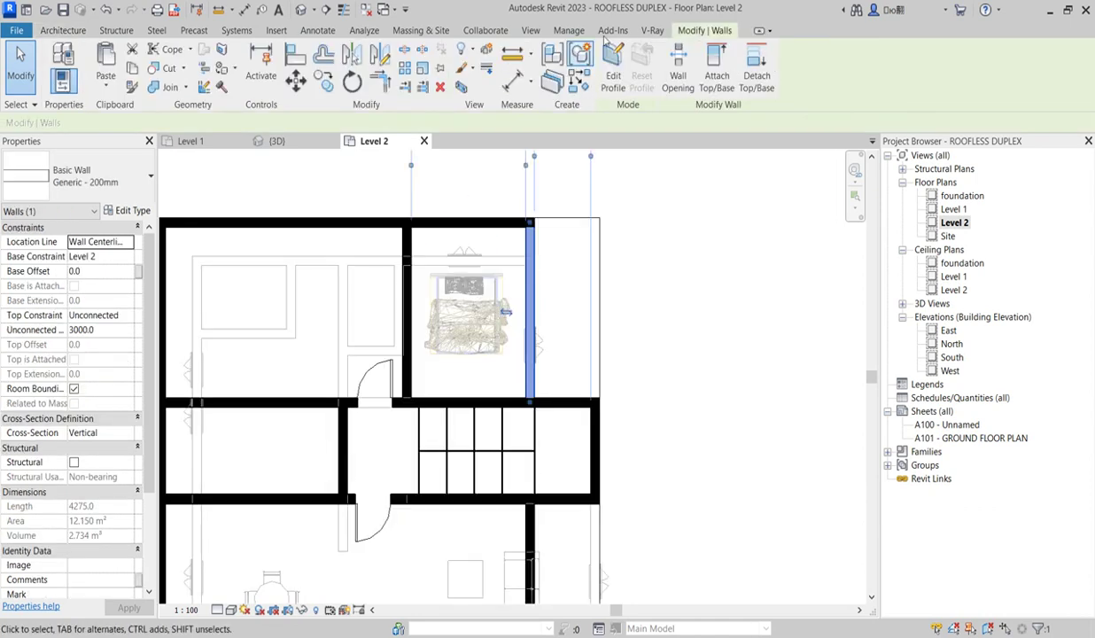
left_click(581, 79)
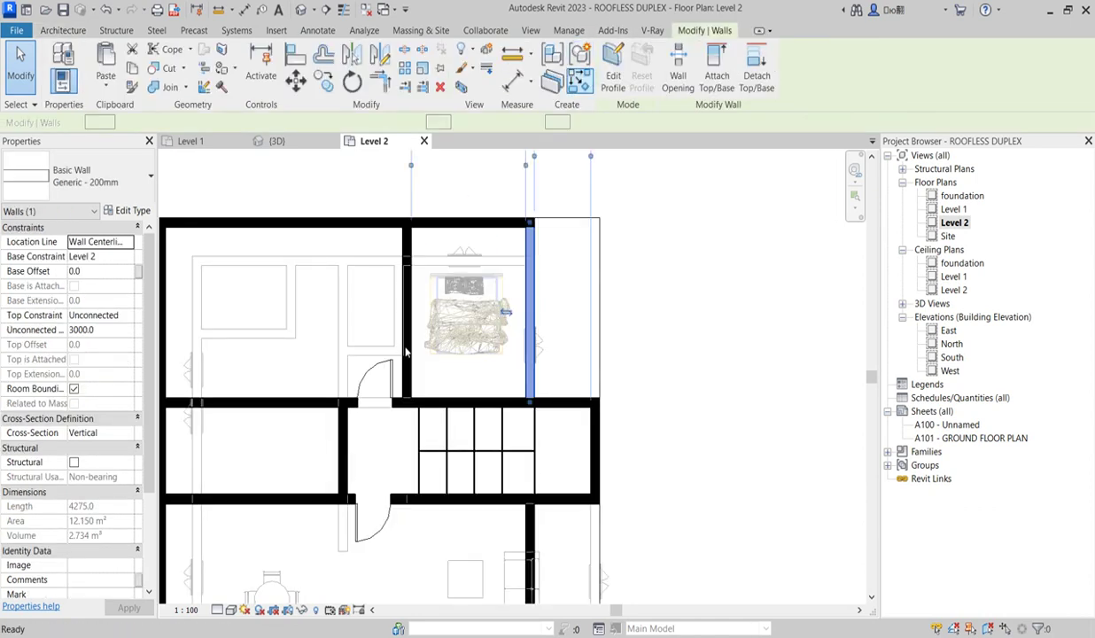
left_click(395, 352)
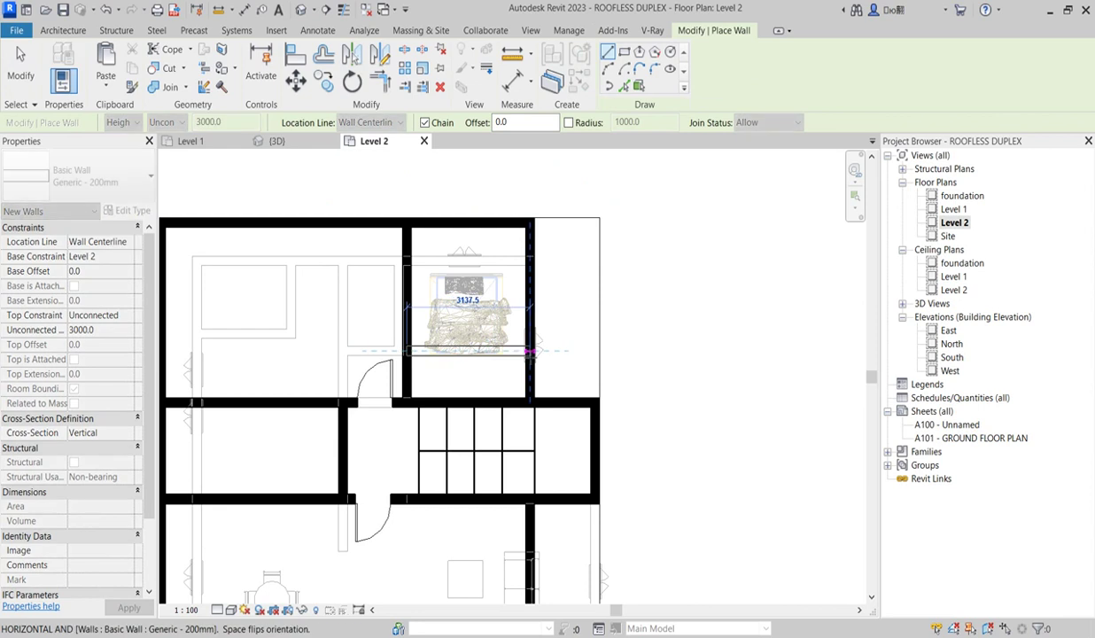
left_click(530, 351)
key("Escape")
key("Escape")
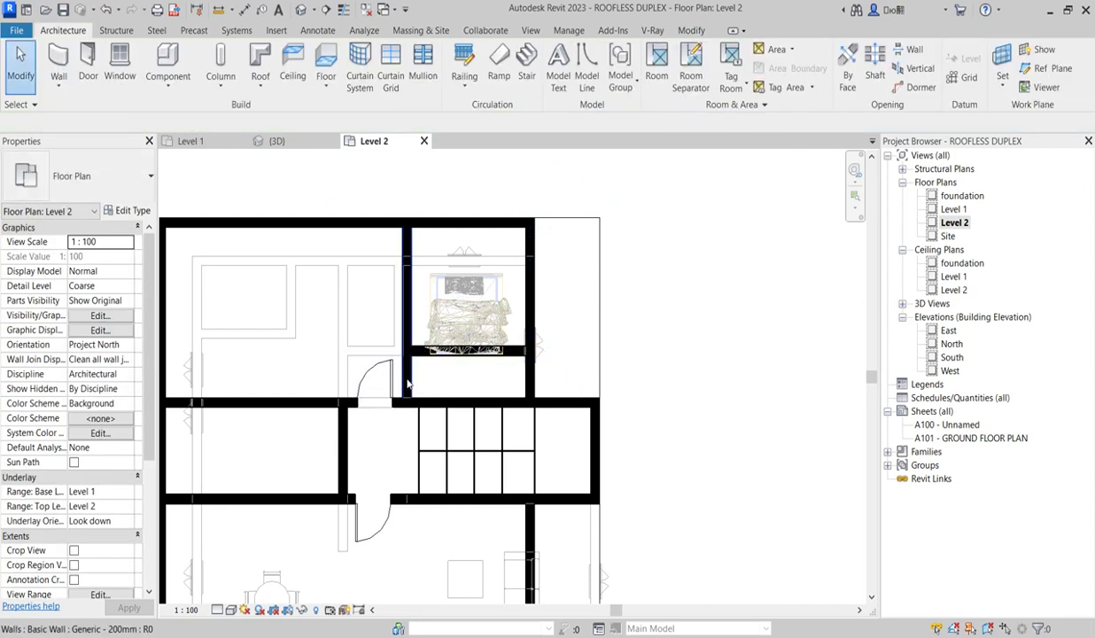
- Rotate the vertical wall 90 degrees and shorten the bedroom's right wall to its bottom edge
left_click(407, 383)
key("r")
key("o")
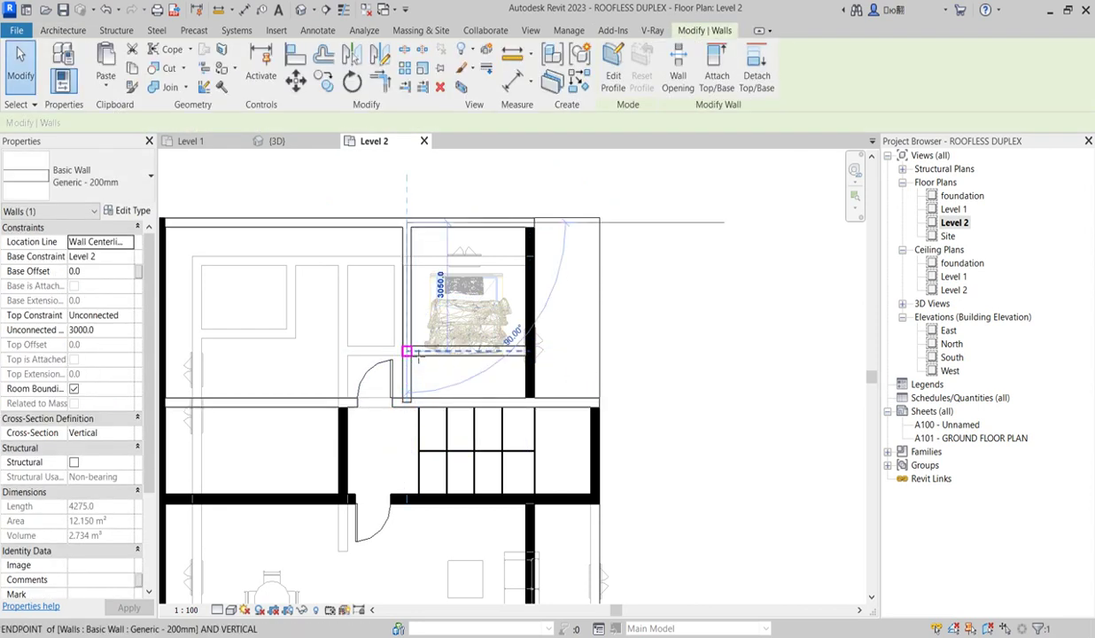
left_click(418, 355)
left_click(528, 372)
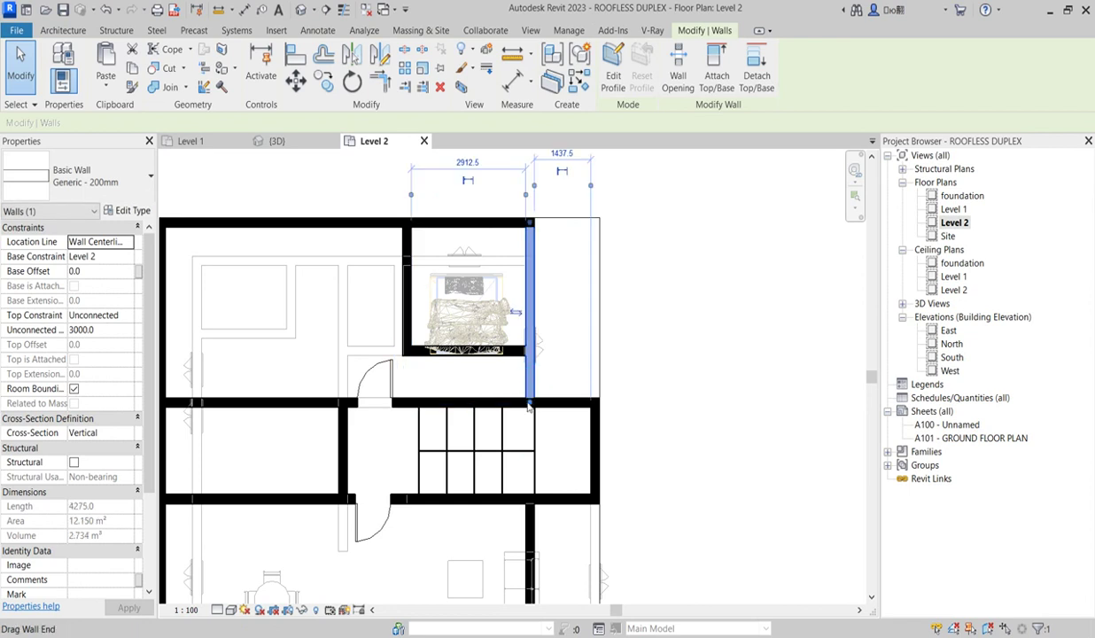
left_click_drag(528, 405, 532, 352)
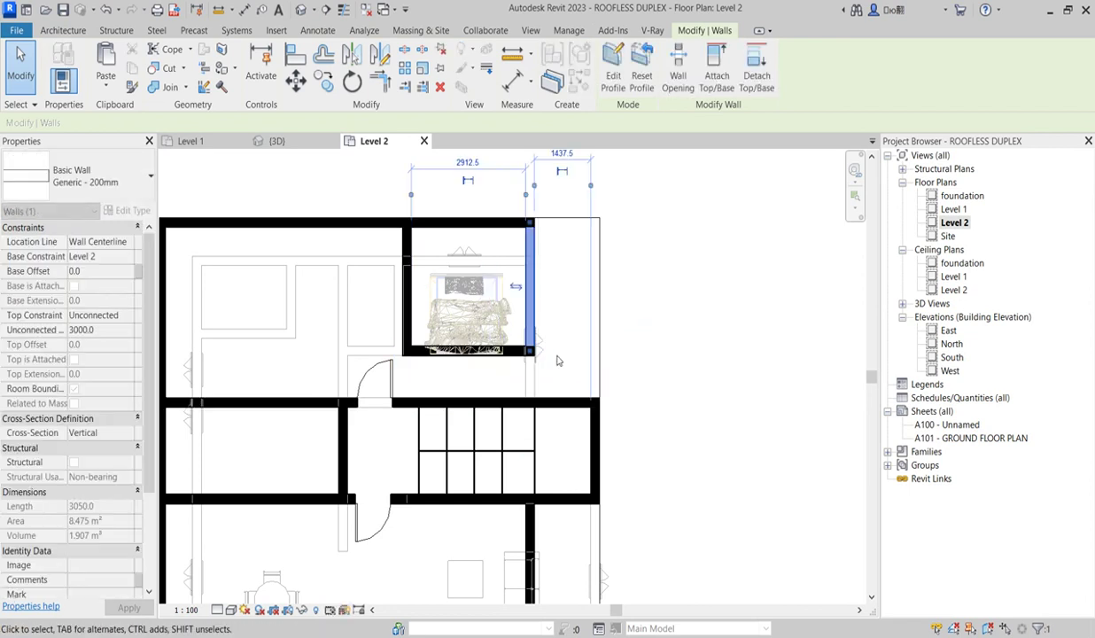
left_click(567, 332)
- Extend the bedroom's right wall back down to the corridor
left_click(389, 379)
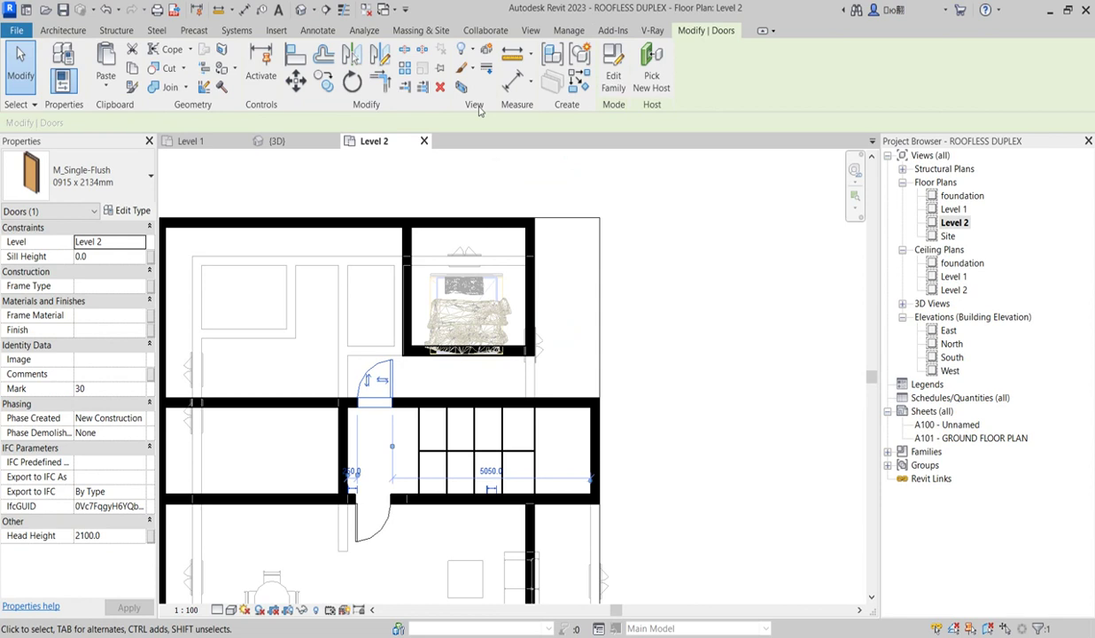
left_click(578, 80)
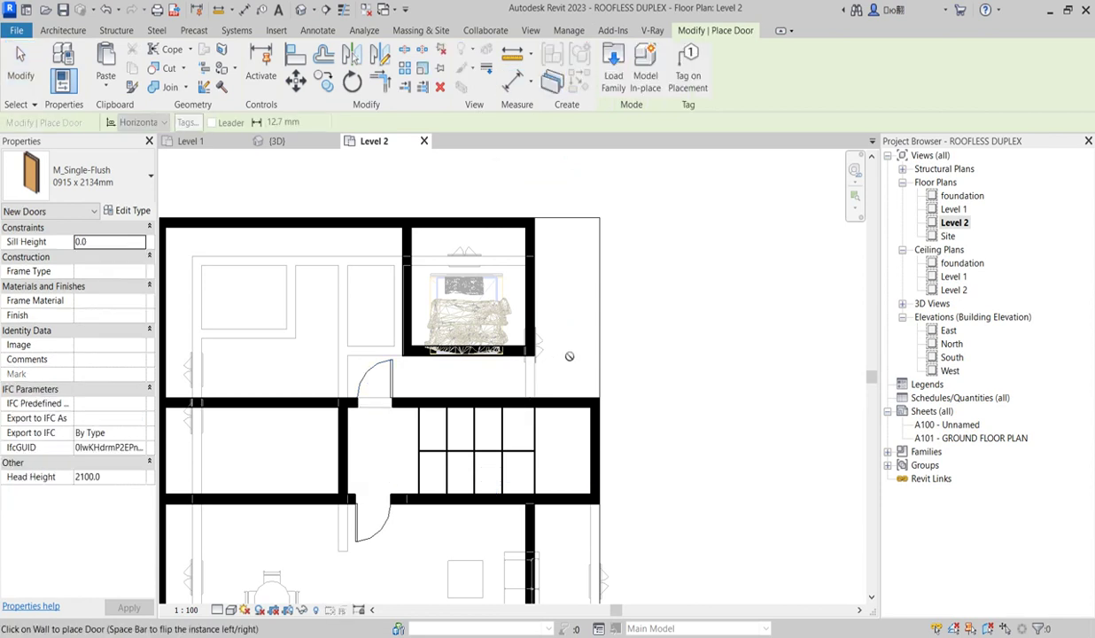
key("Escape")
left_click(529, 323)
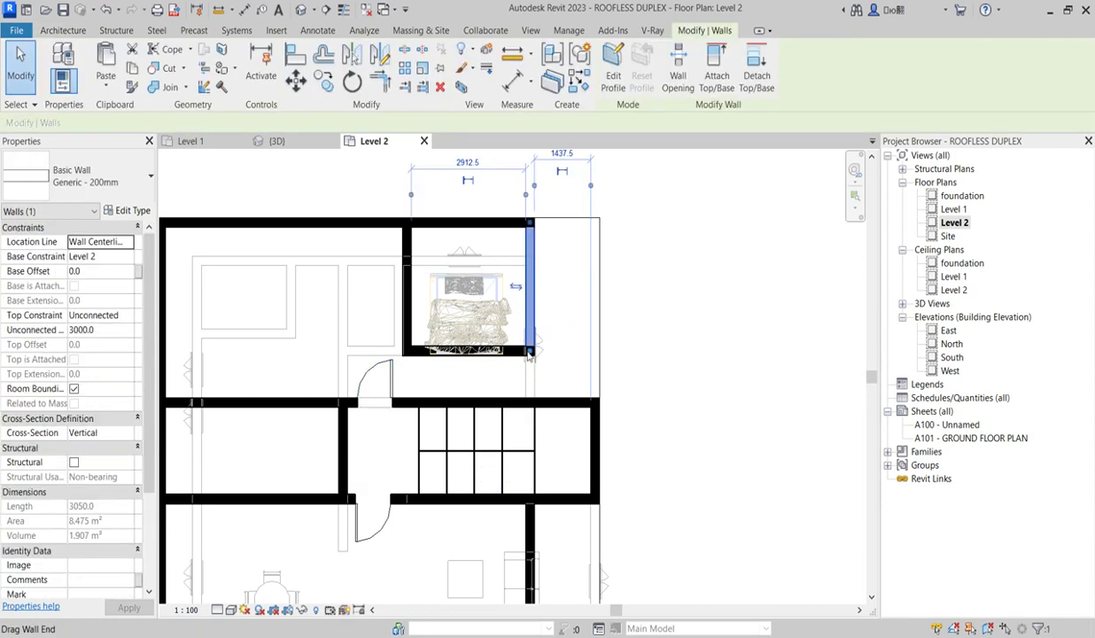
left_click_drag(529, 352, 529, 403)
- Add another M_Single-Flush 0915 x 2134mm door in the wall below the bedroom
left_click(385, 390)
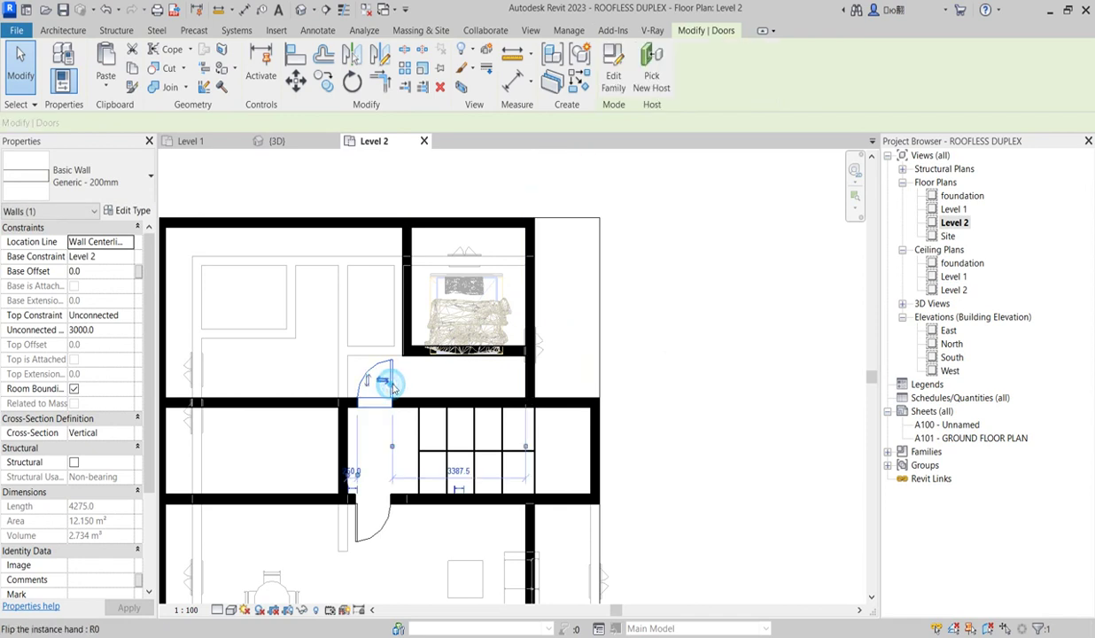
left_click(577, 80)
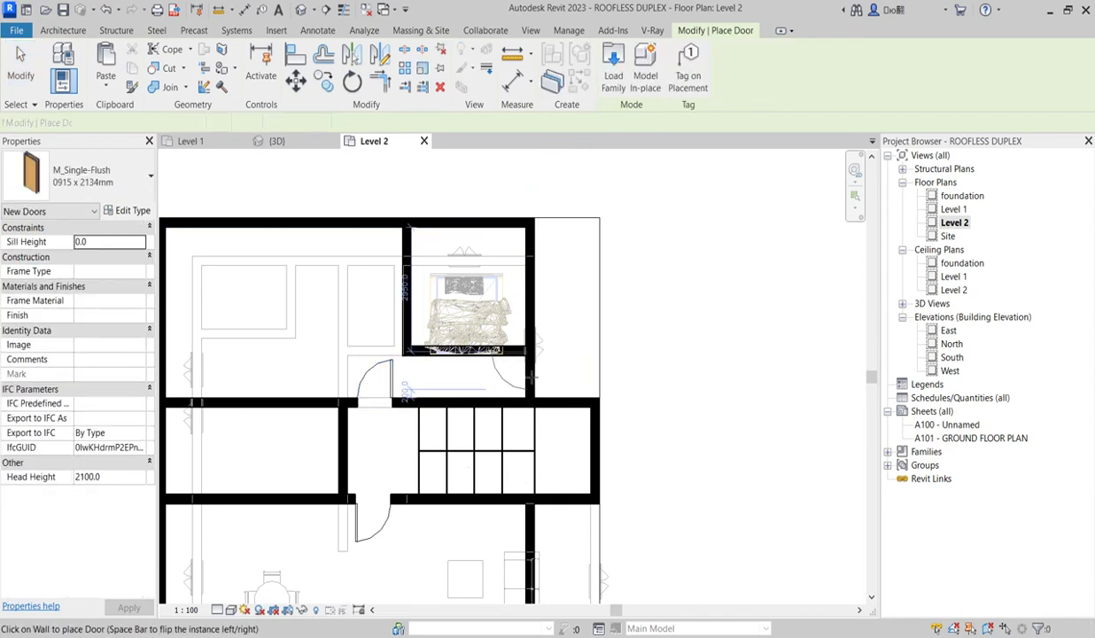
left_click(534, 380)
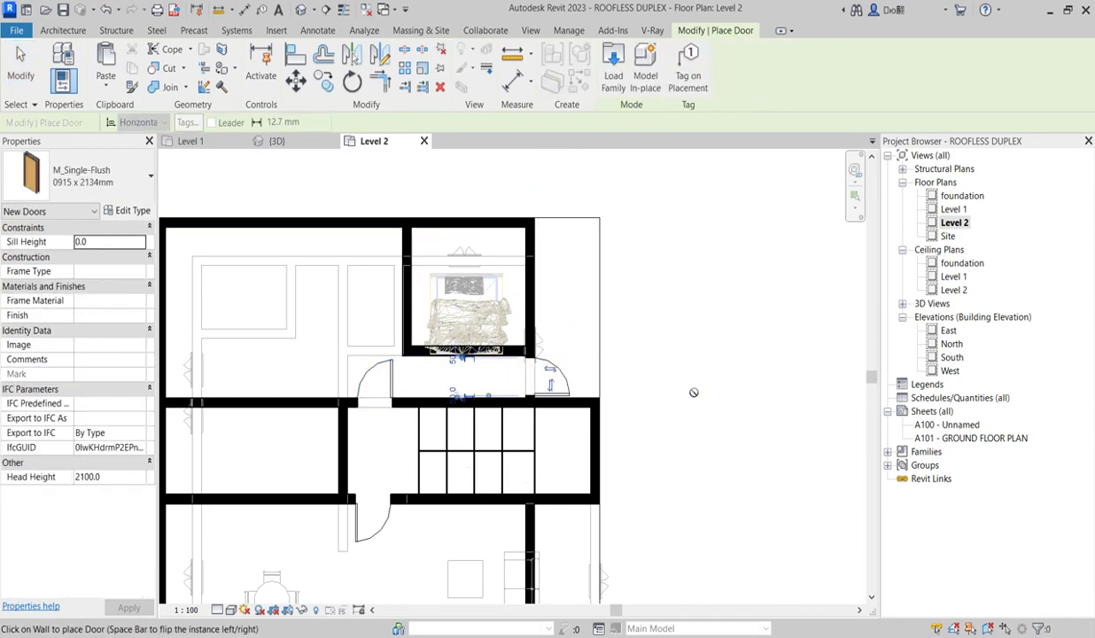
key("Escape")
key("Escape")
scroll(616, 514, "down", 3)
- Start a furniture component and pick the Queen_size_2_6152 bed type
scroll(543, 460, "up", 2)
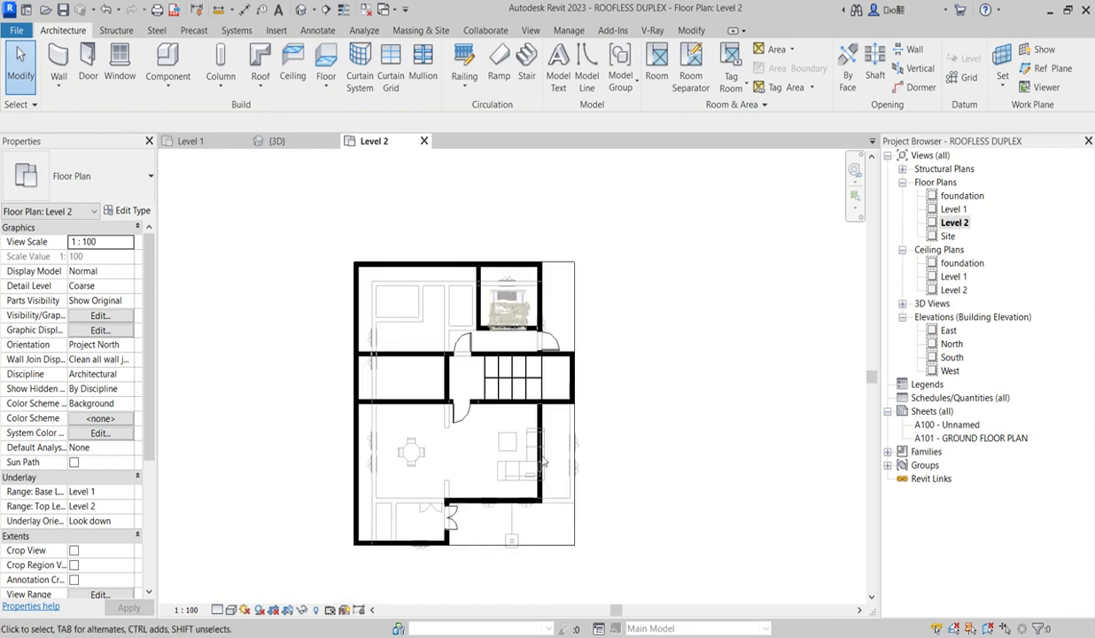
scroll(543, 461, "up", 3)
scroll(543, 461, "down", 4)
scroll(413, 260, "up", 1)
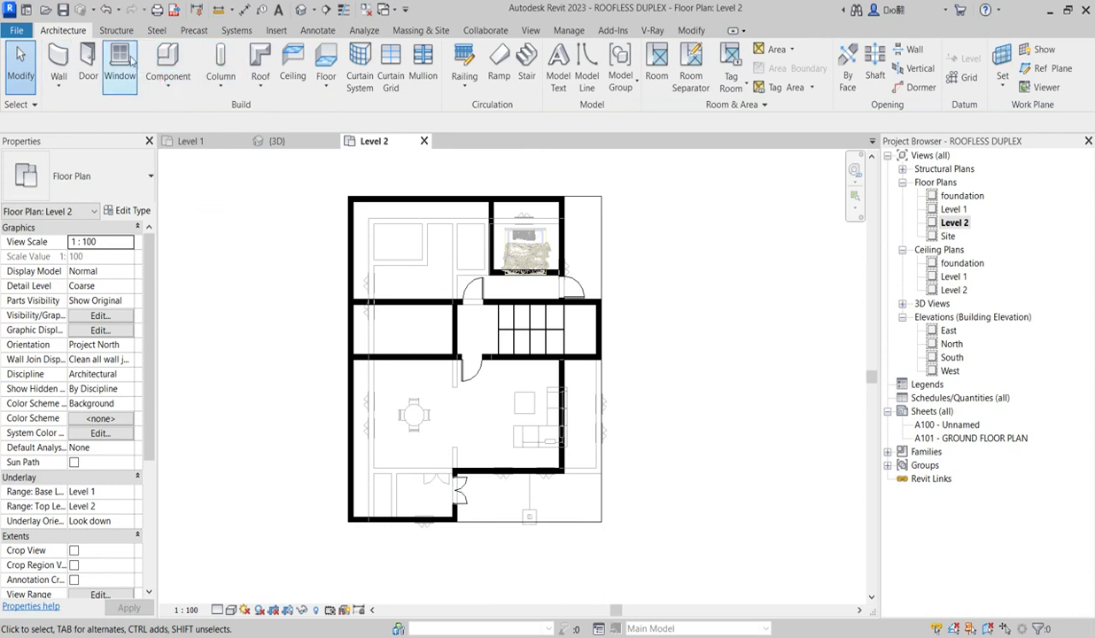
left_click(168, 66)
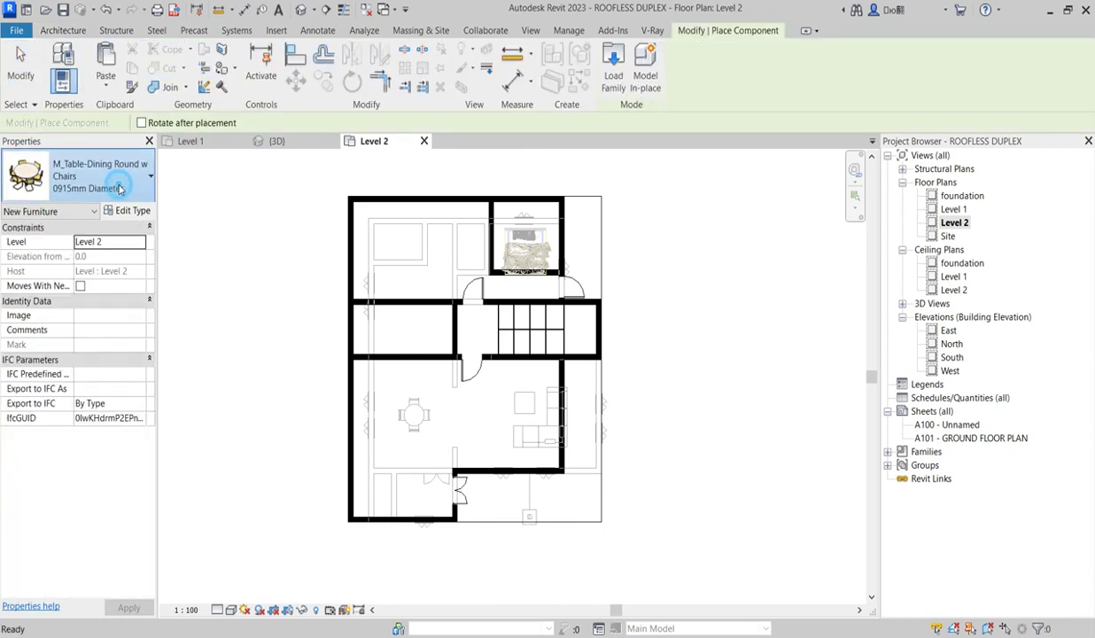
left_click(123, 178)
scroll(80, 383, "down", 5)
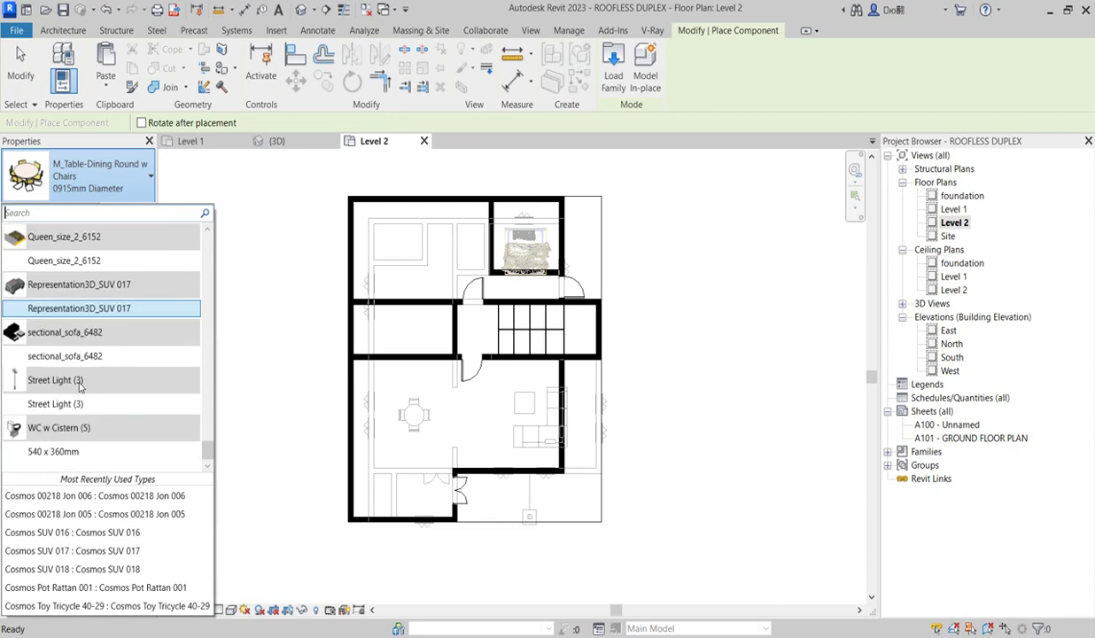
scroll(80, 383, "up", 15)
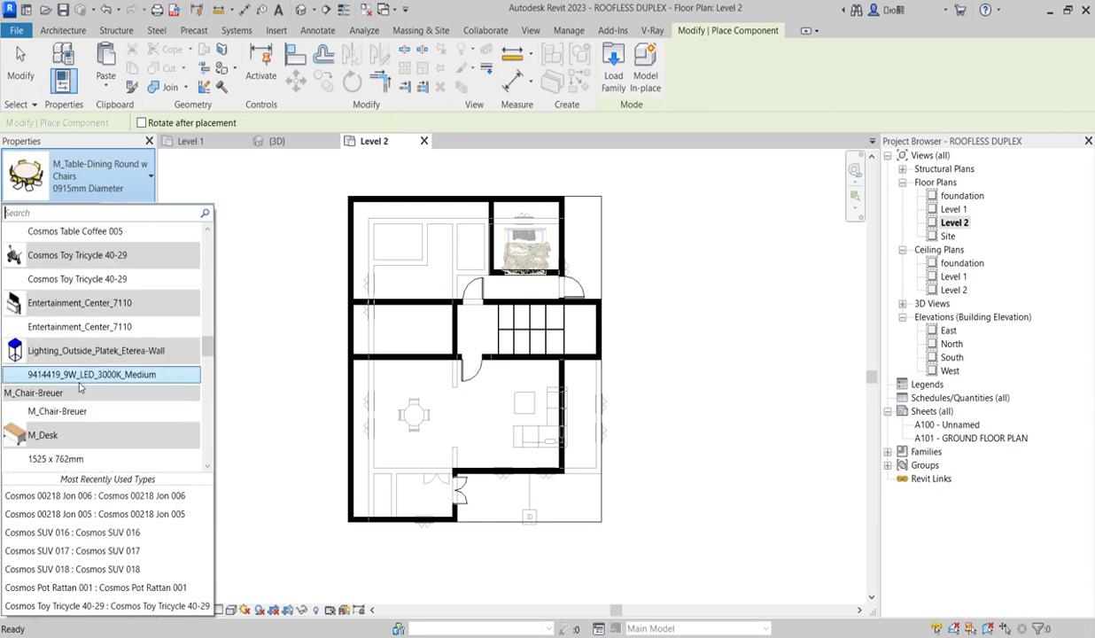
scroll(80, 383, "up", 1)
scroll(80, 384, "down", 15)
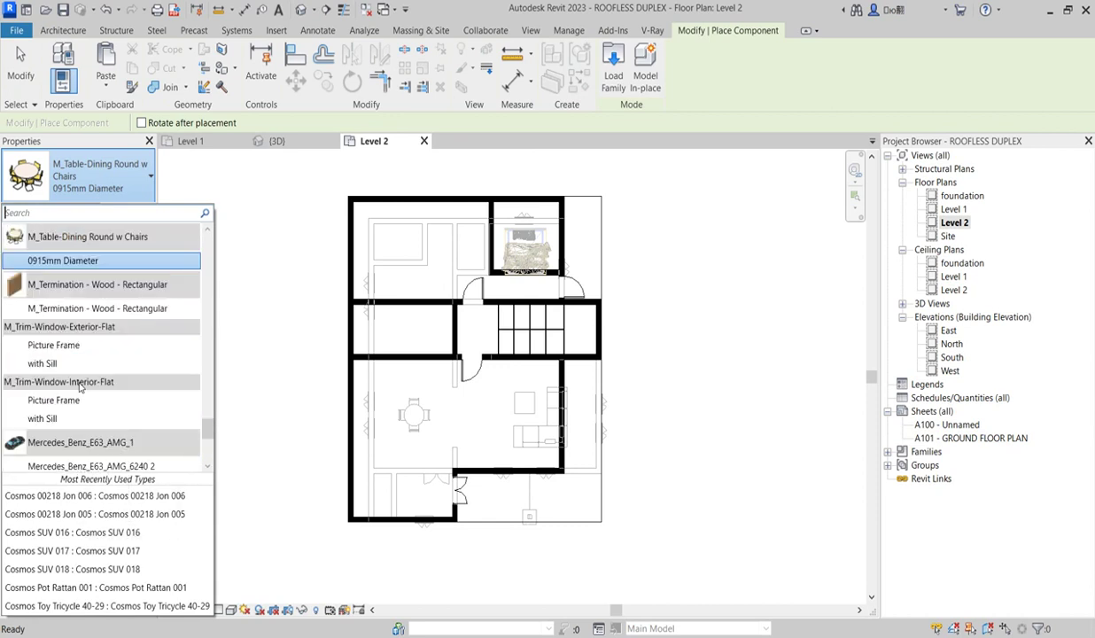
scroll(80, 383, "up", 5)
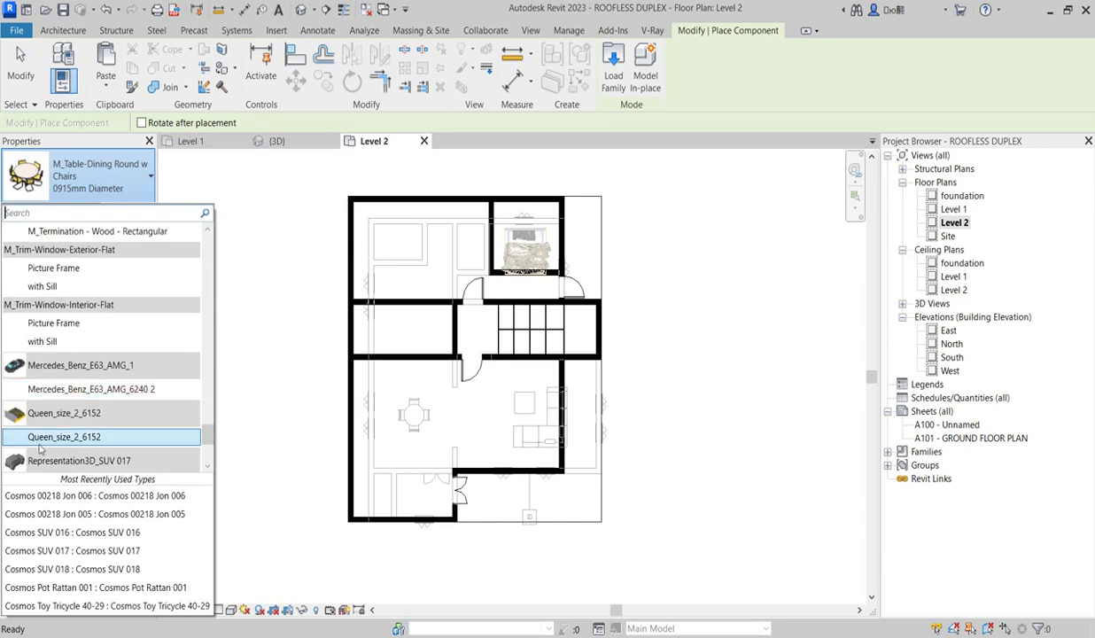
left_click(45, 436)
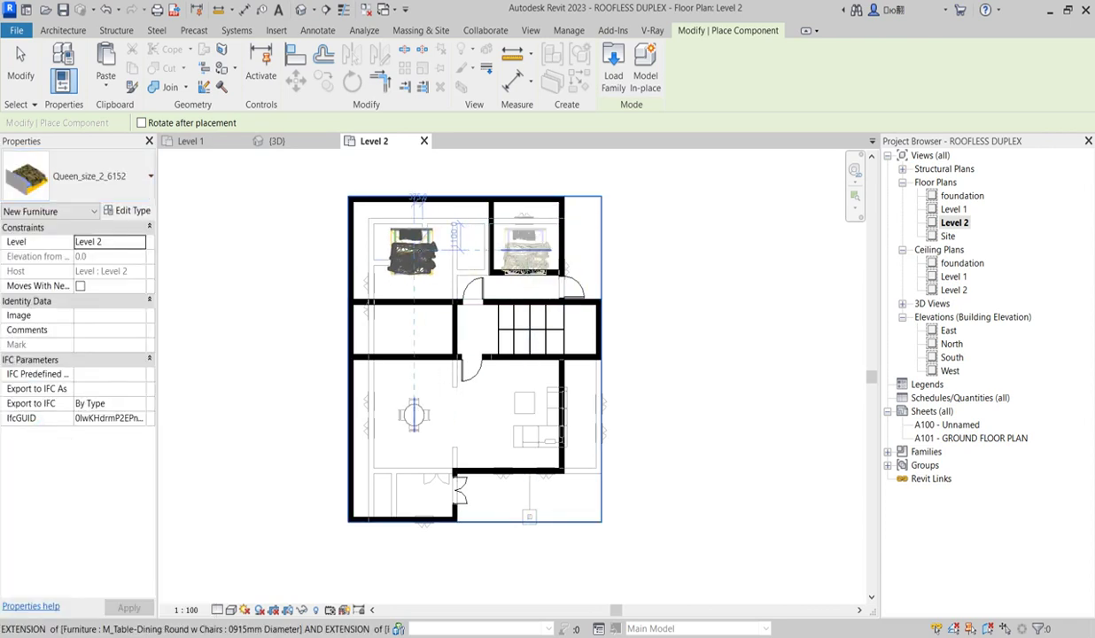
scroll(413, 245, "up", 2)
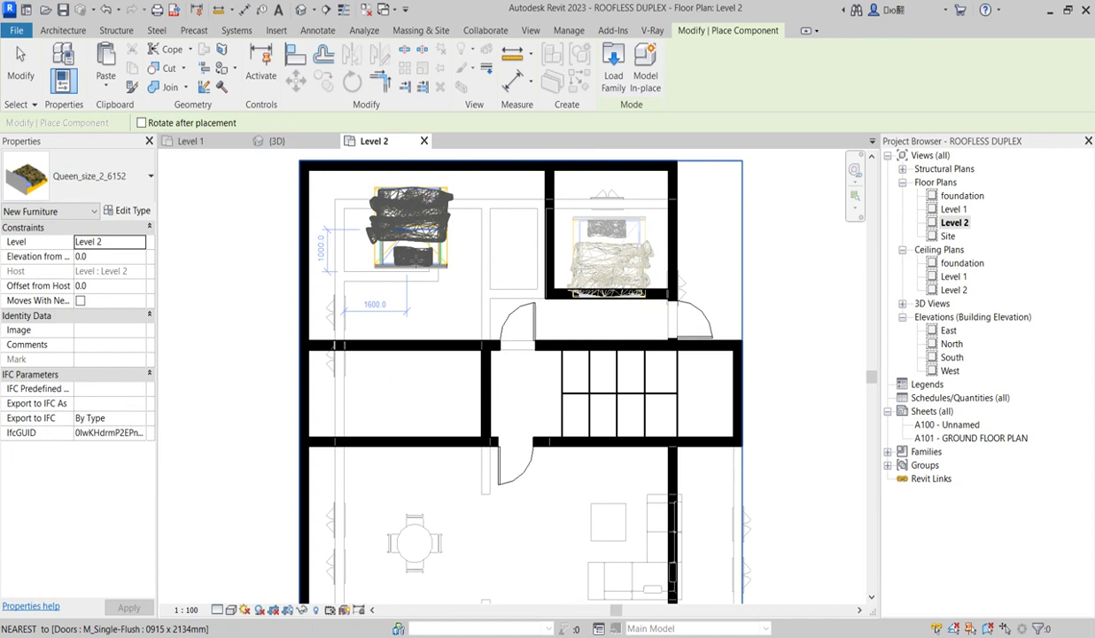
- Place rotated beds in the upper-left room and right of the dining table
key("space")
key("space")
key("space")
key("space")
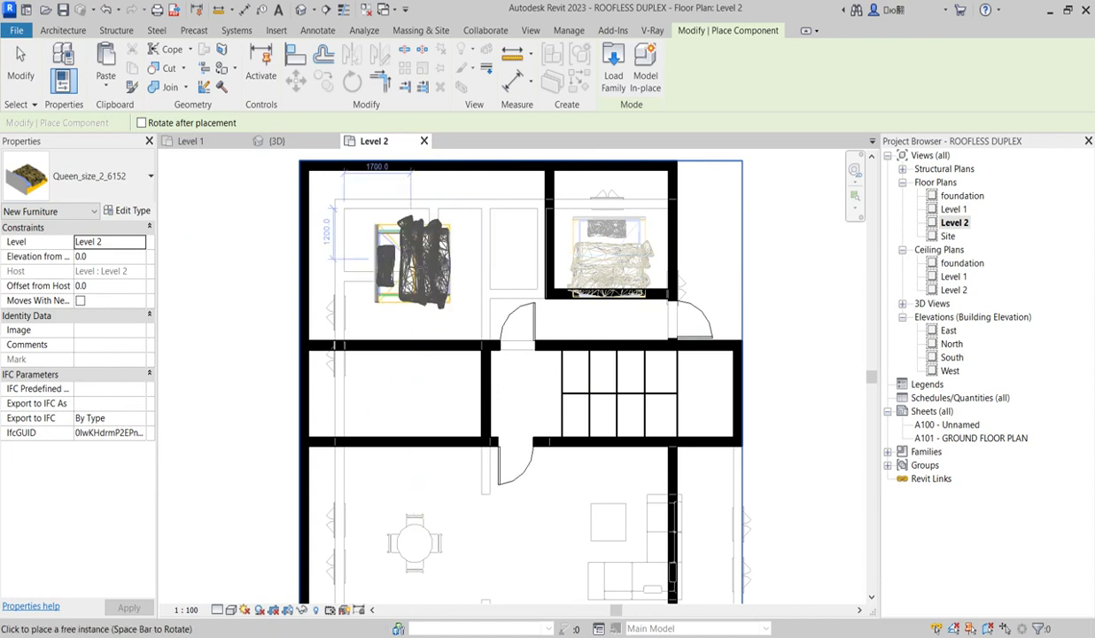
left_click(393, 248)
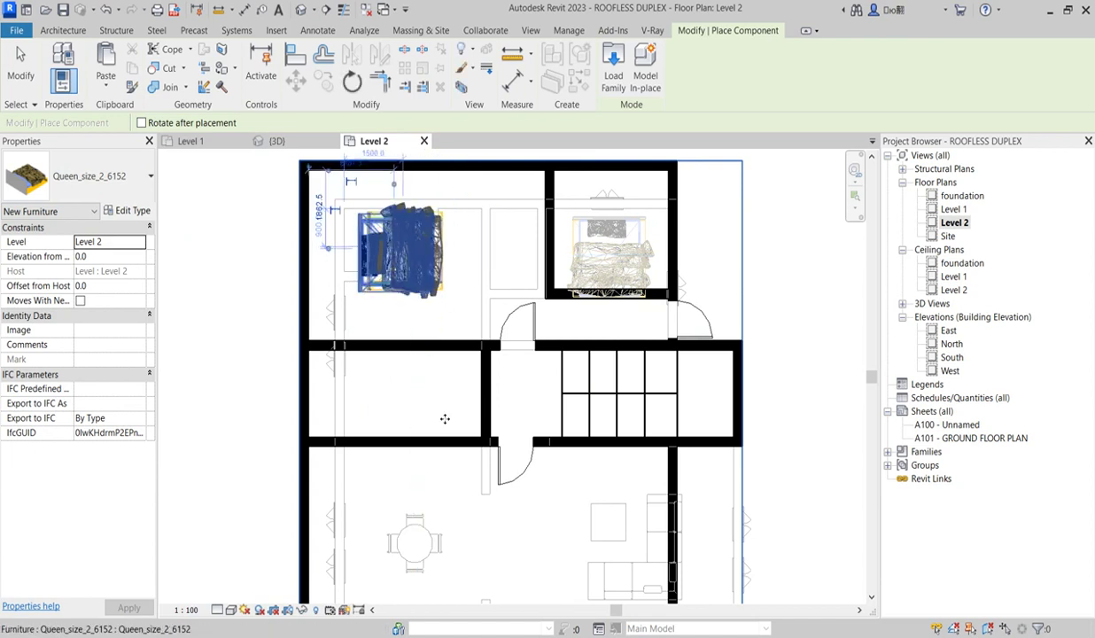
scroll(447, 412, "down", 3)
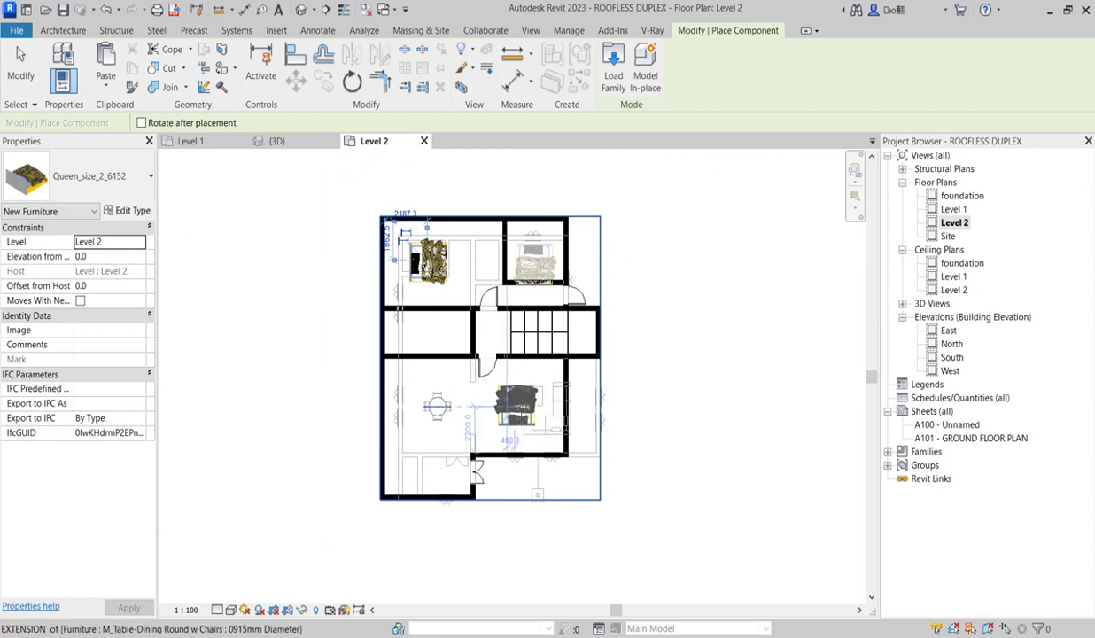
key("space")
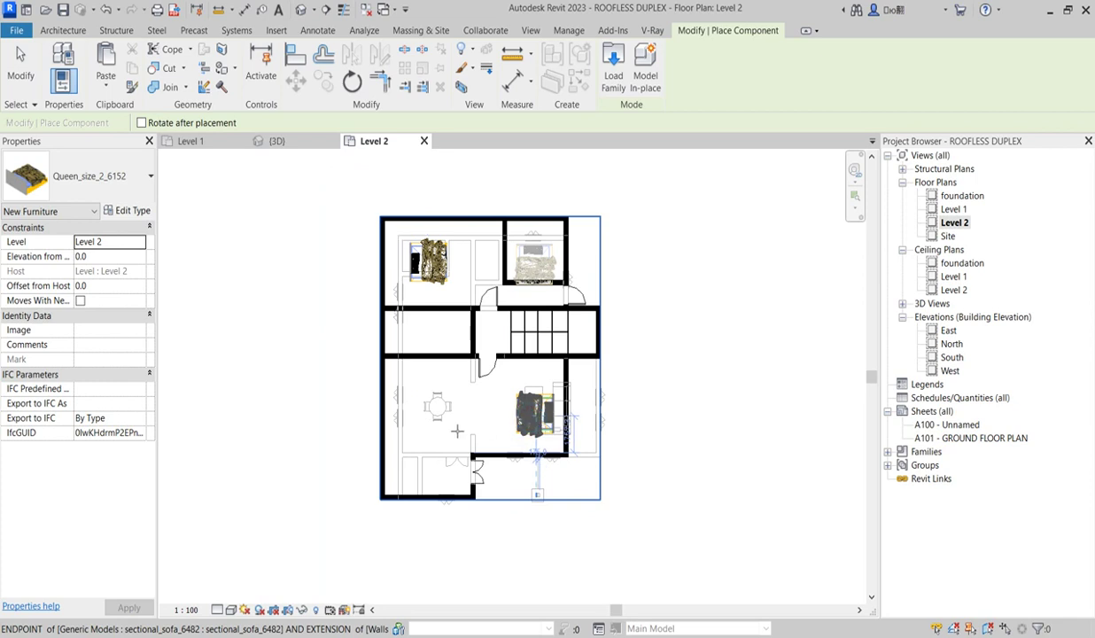
left_click(538, 451)
scroll(402, 422, "up", 1)
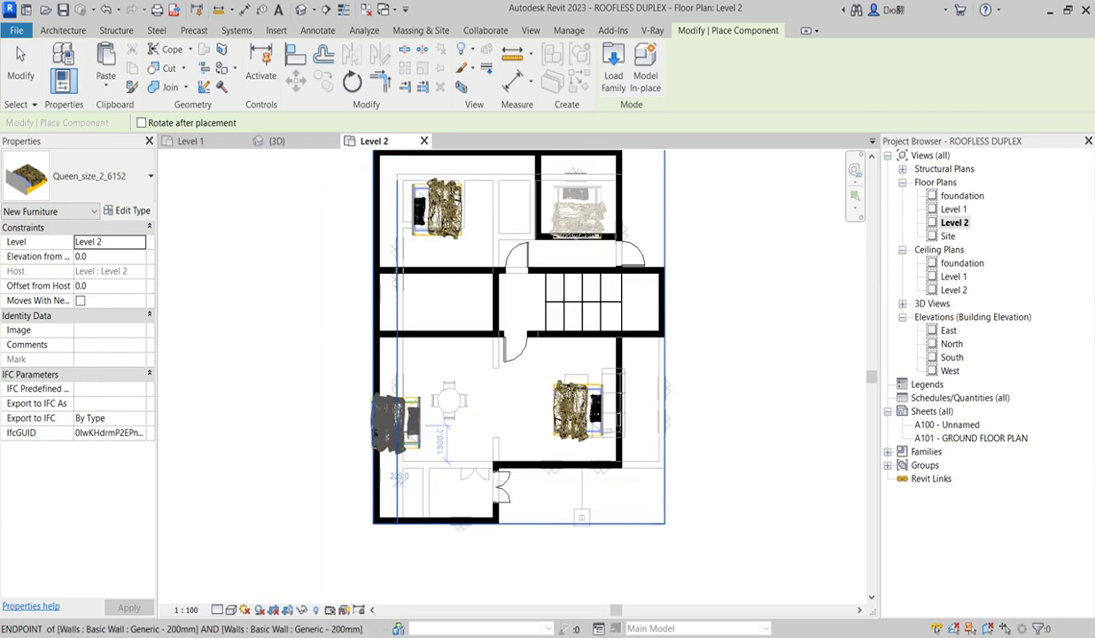
key("Escape")
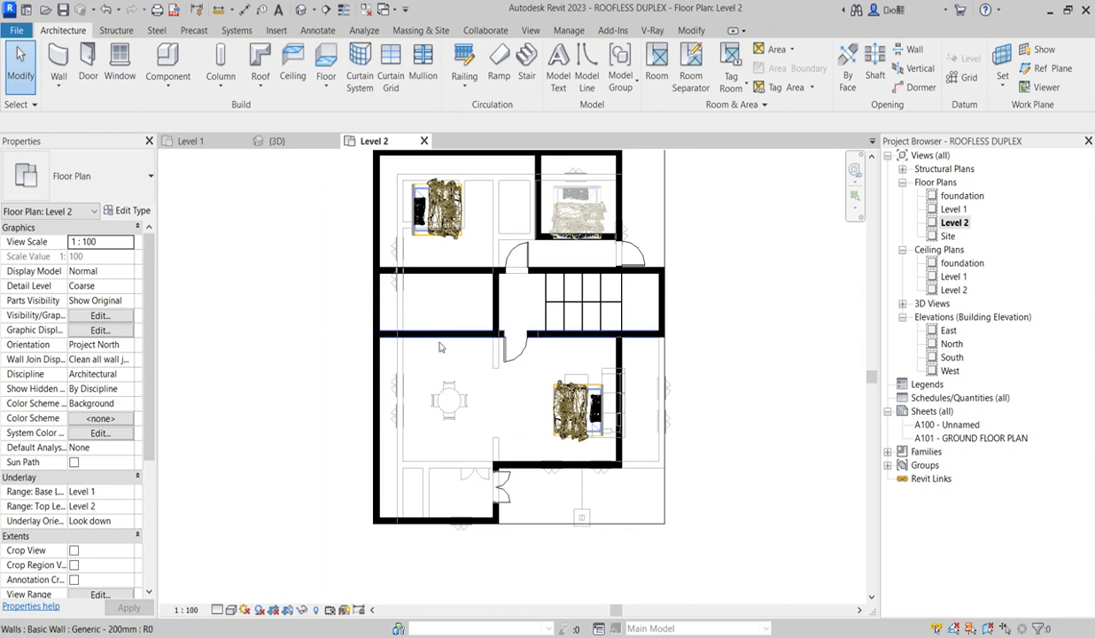
- Inspect the door type of the door beside the stairs, then deselect it
left_click(521, 358)
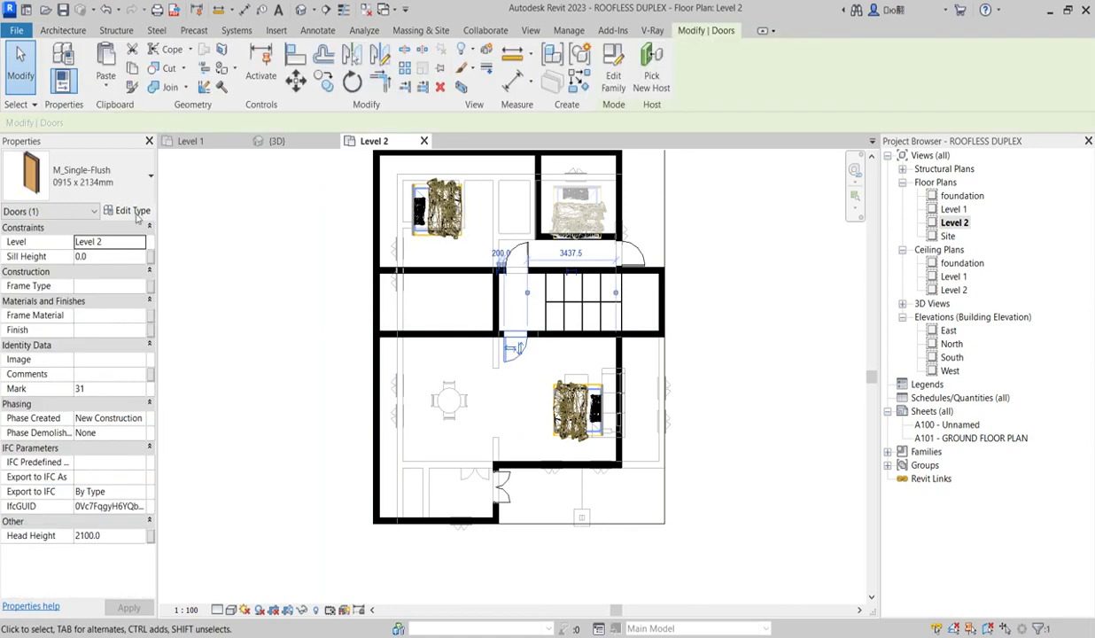
left_click(129, 196)
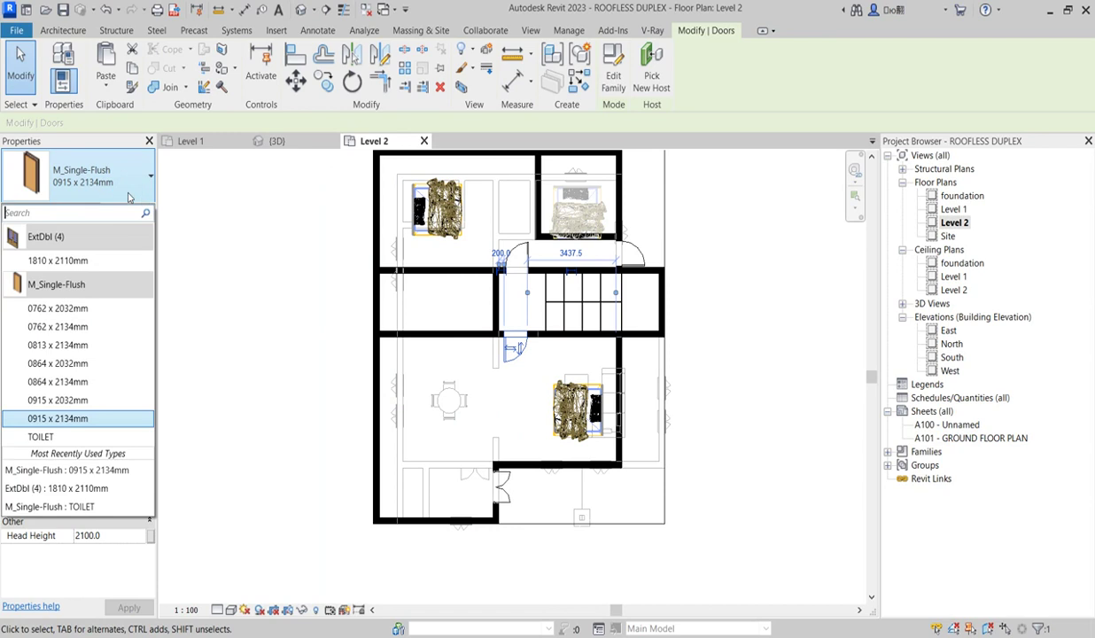
left_click(229, 282)
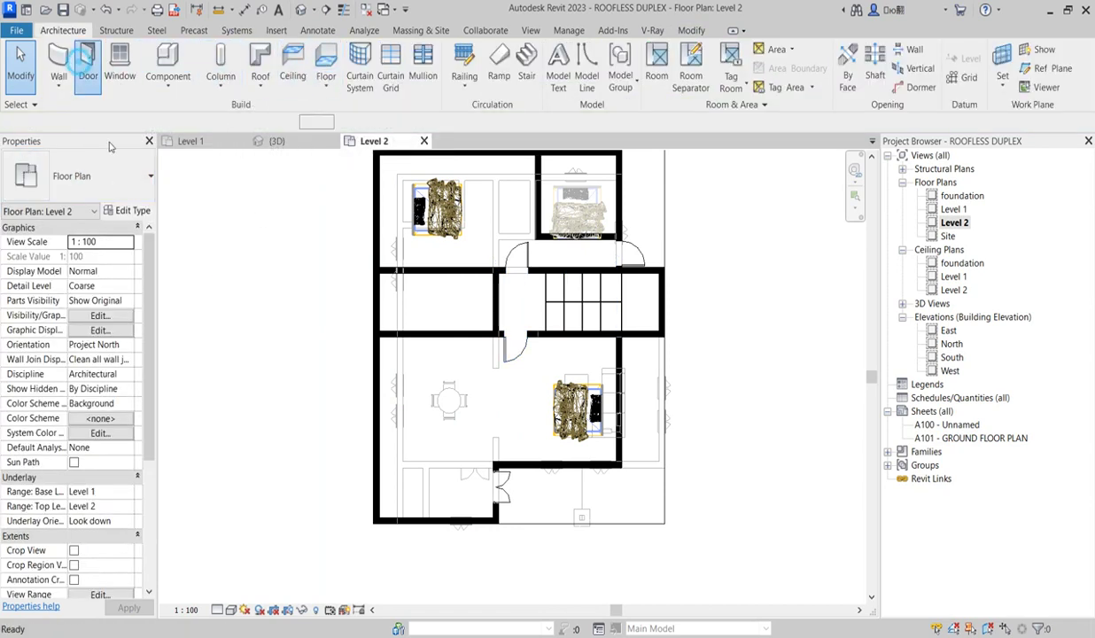
- Place an M_Single-Flush TOILET door, then exit the Door tool
left_click(87, 71)
left_click(120, 194)
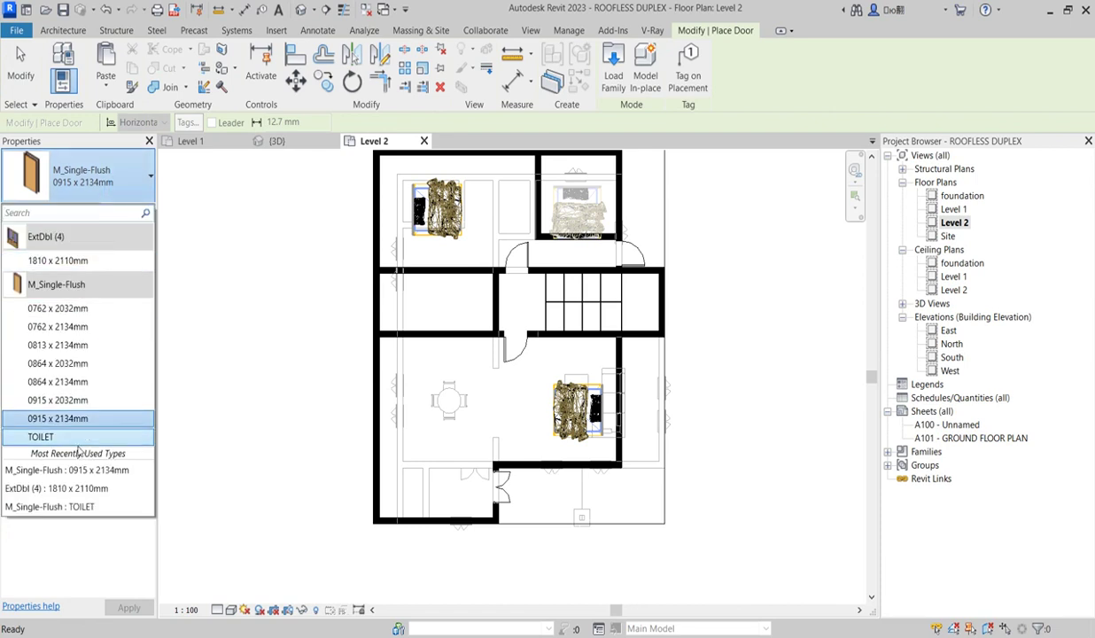
left_click(39, 437)
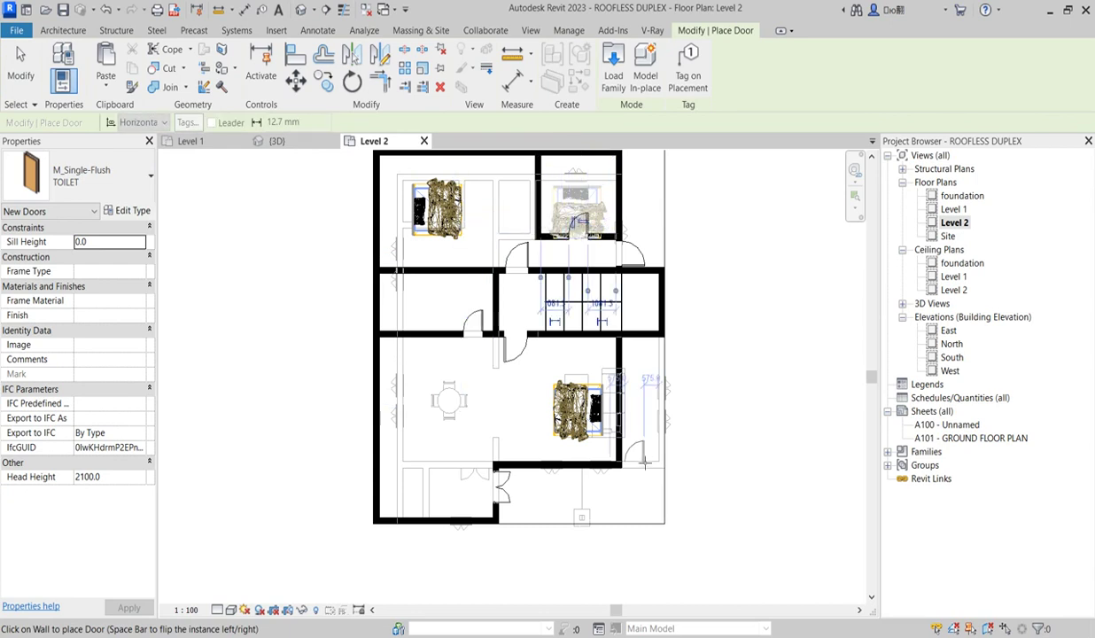
scroll(544, 214, "up", 1)
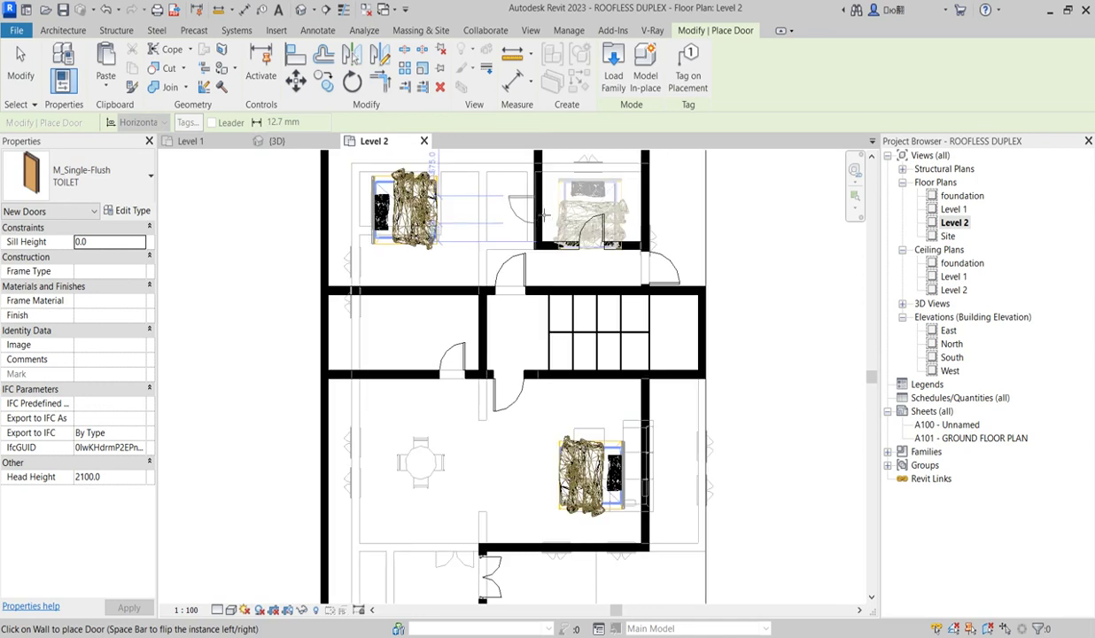
scroll(489, 265, "down", 3)
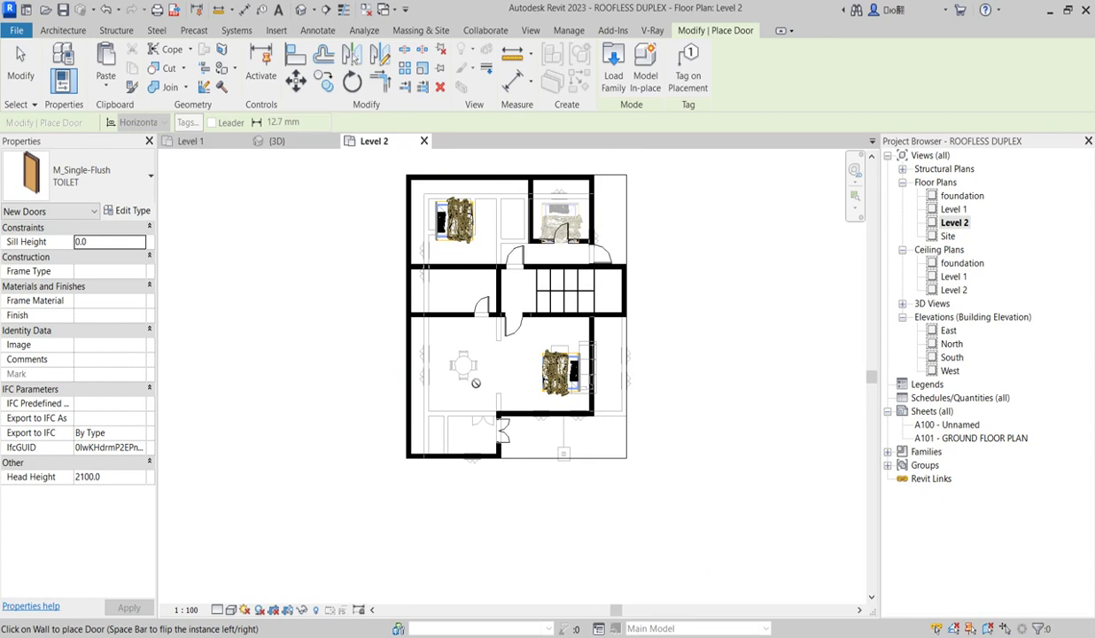
key("Escape")
scroll(462, 283, "up", 1)
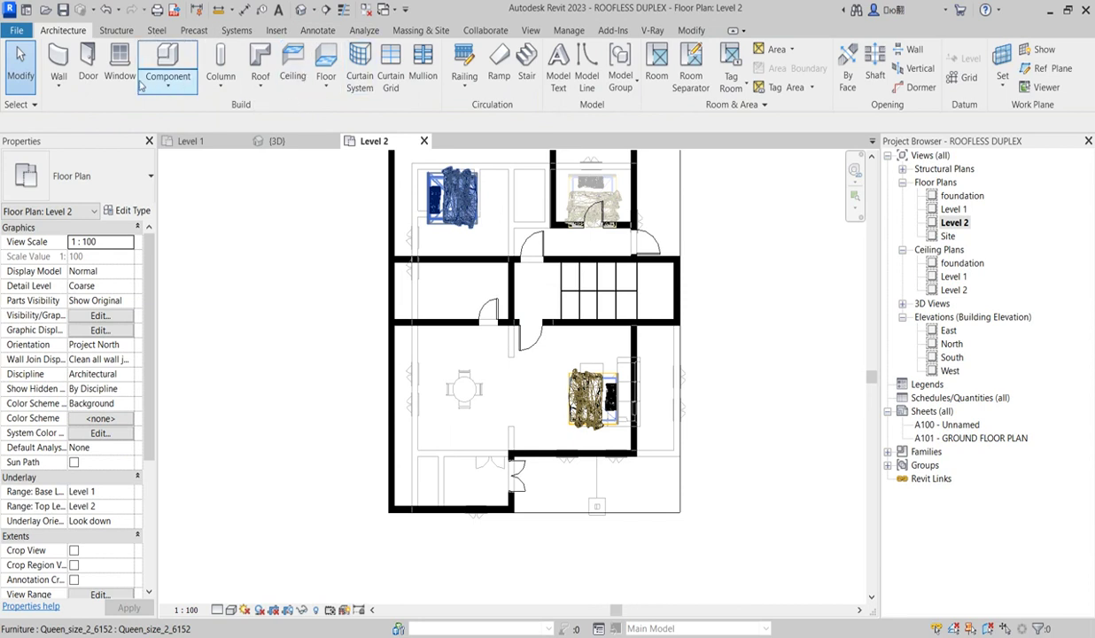
- Draw an L-shaped detail-line closet outline from below the small door to the bottom wall
left_click(318, 32)
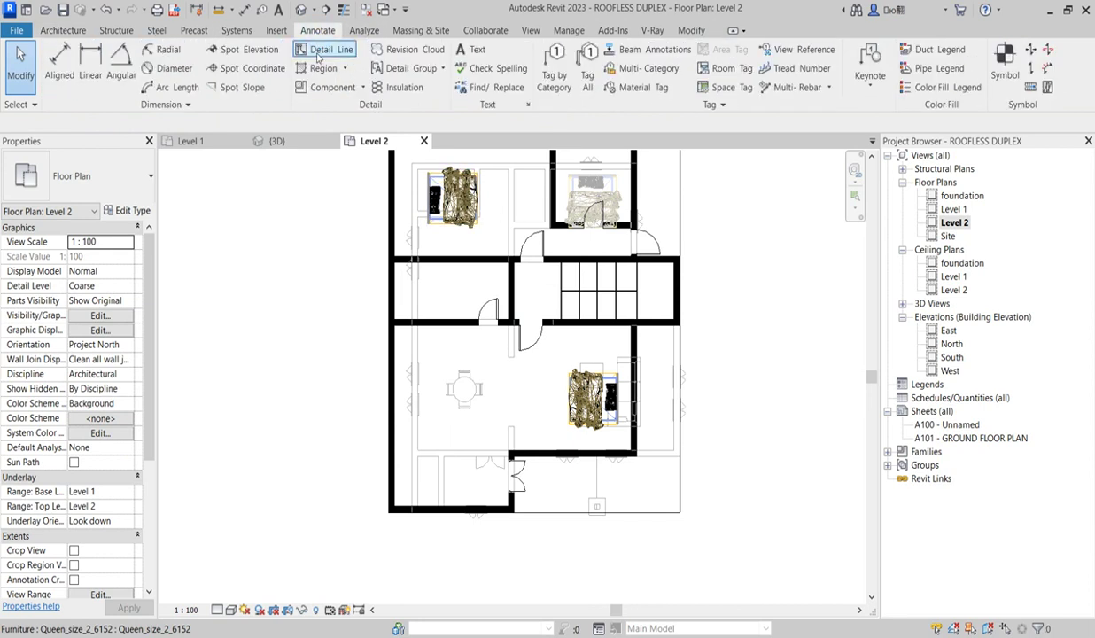
left_click(464, 316)
scroll(463, 357, "up", 2)
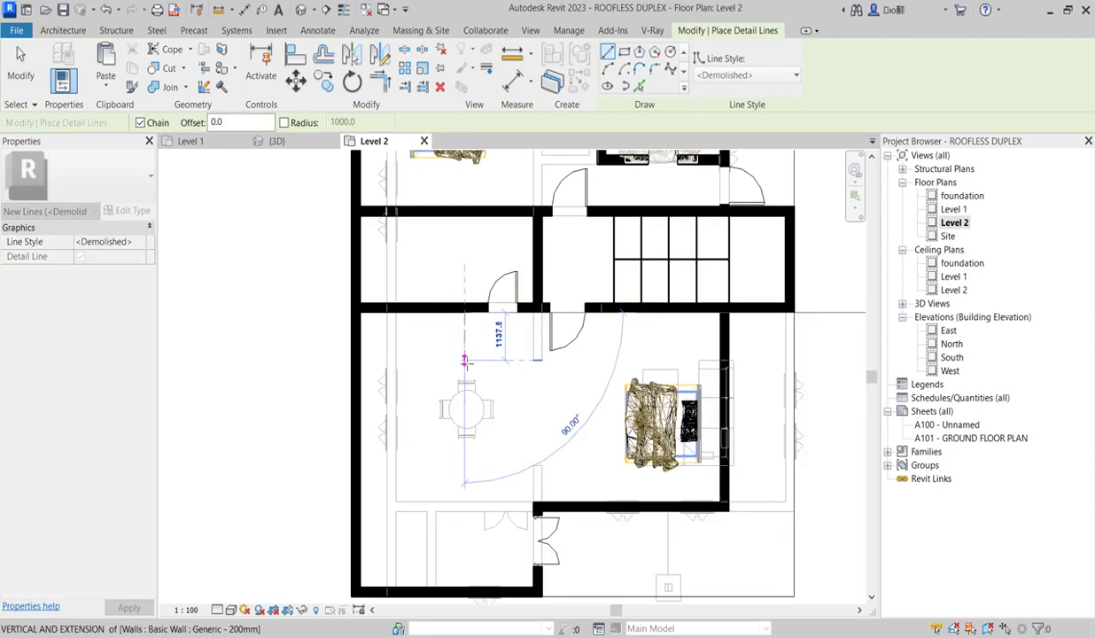
left_click(463, 350)
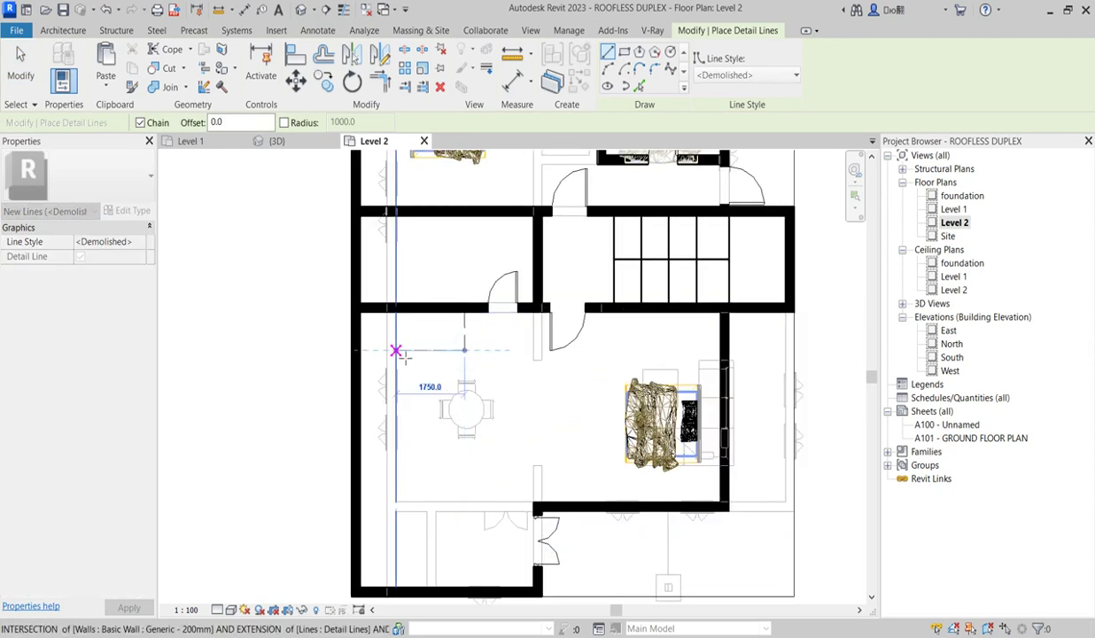
left_click(406, 350)
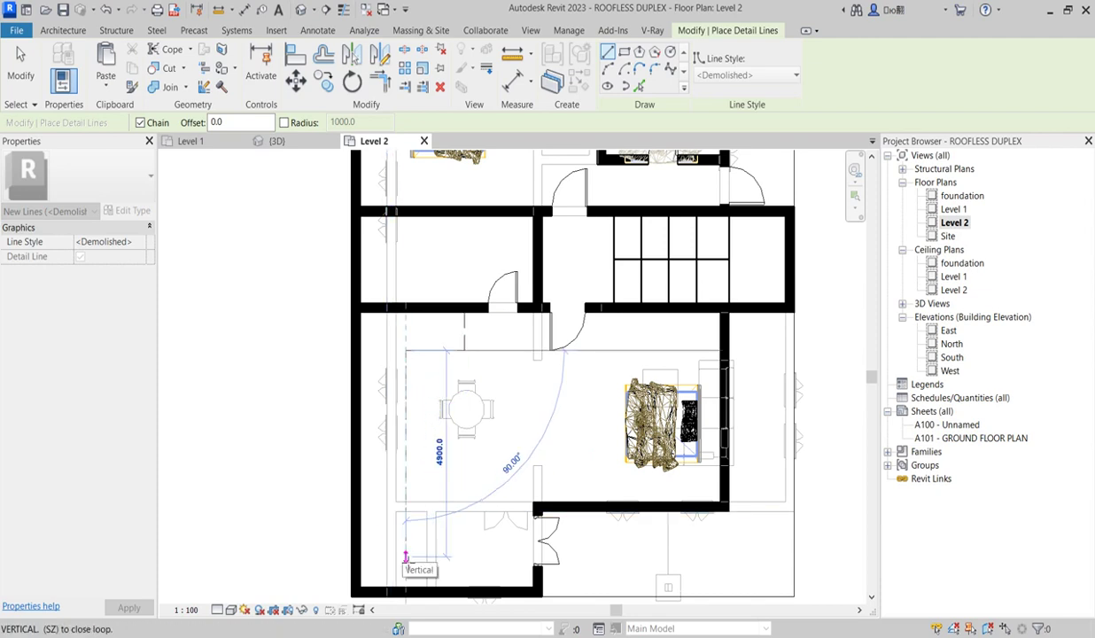
left_click(406, 583)
key("Escape")
key("Escape")
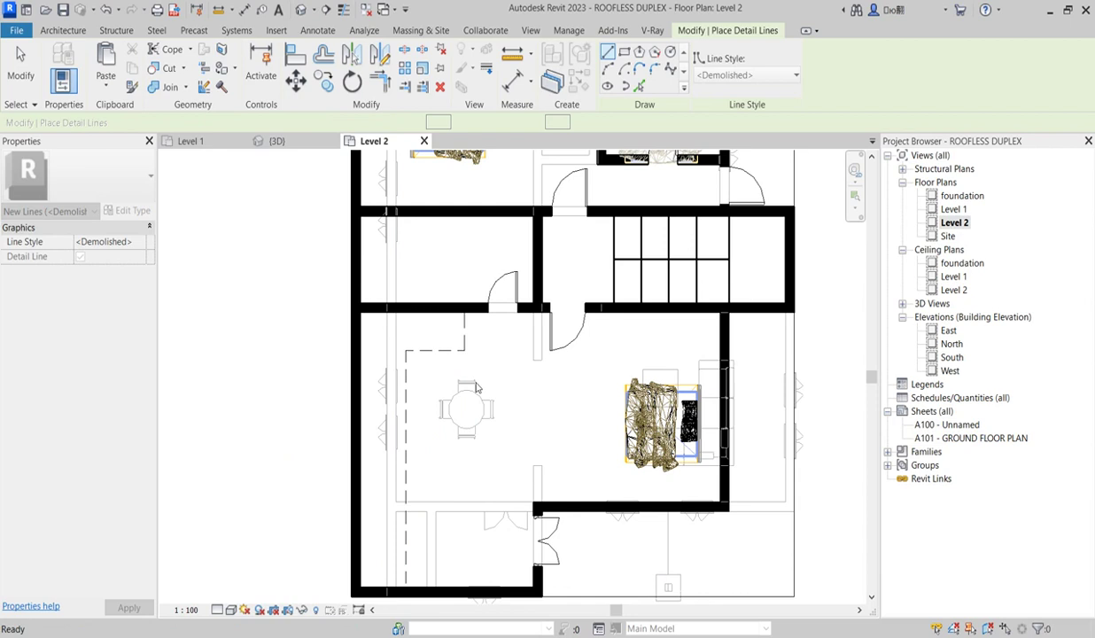
- Change the closet outline lines to the <Thin Lines> style
scroll(476, 387, "up", 2)
left_click_drag(504, 379, 372, 334)
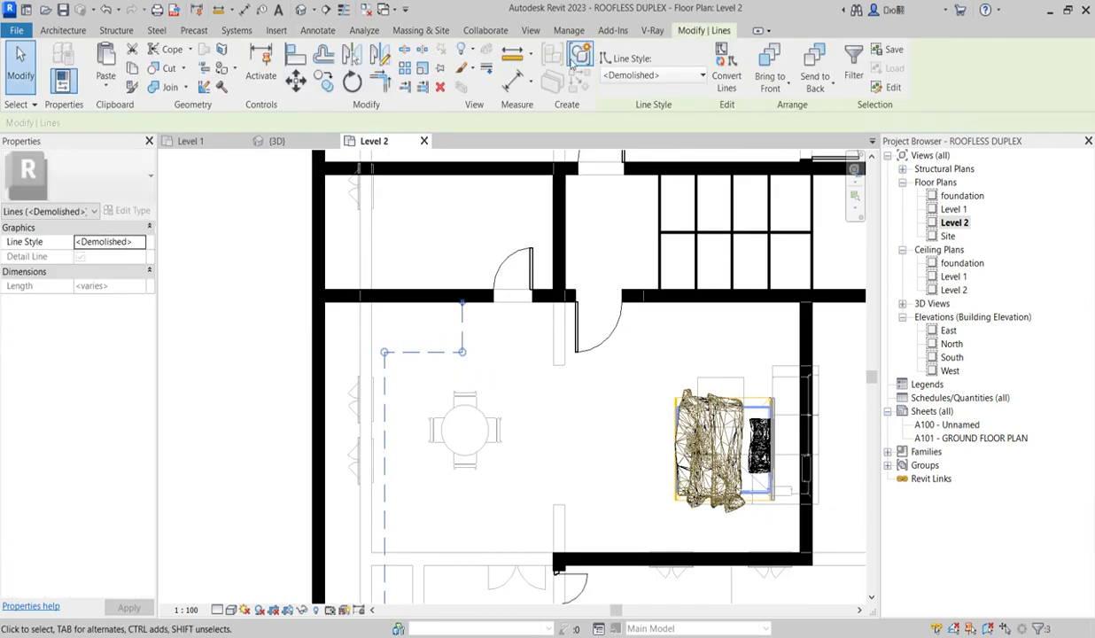
left_click(700, 76)
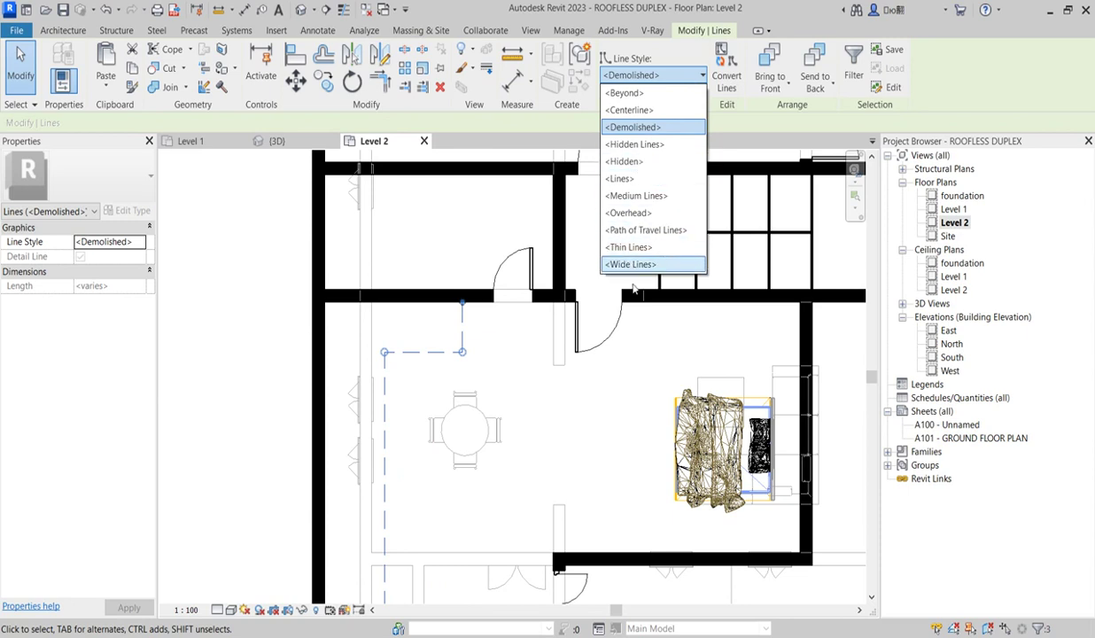
left_click(645, 247)
key("Escape")
scroll(510, 388, "down", 4)
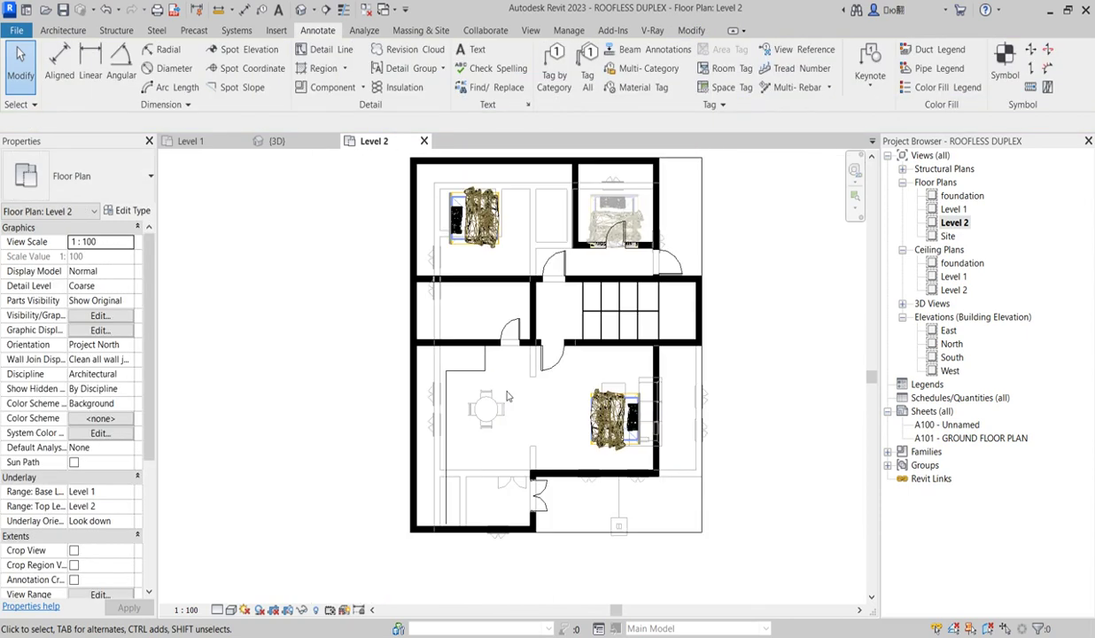
- Pick an existing thin closet line and start DL detail lines matching it
scroll(532, 357, "up", 5)
scroll(531, 357, "down", 3)
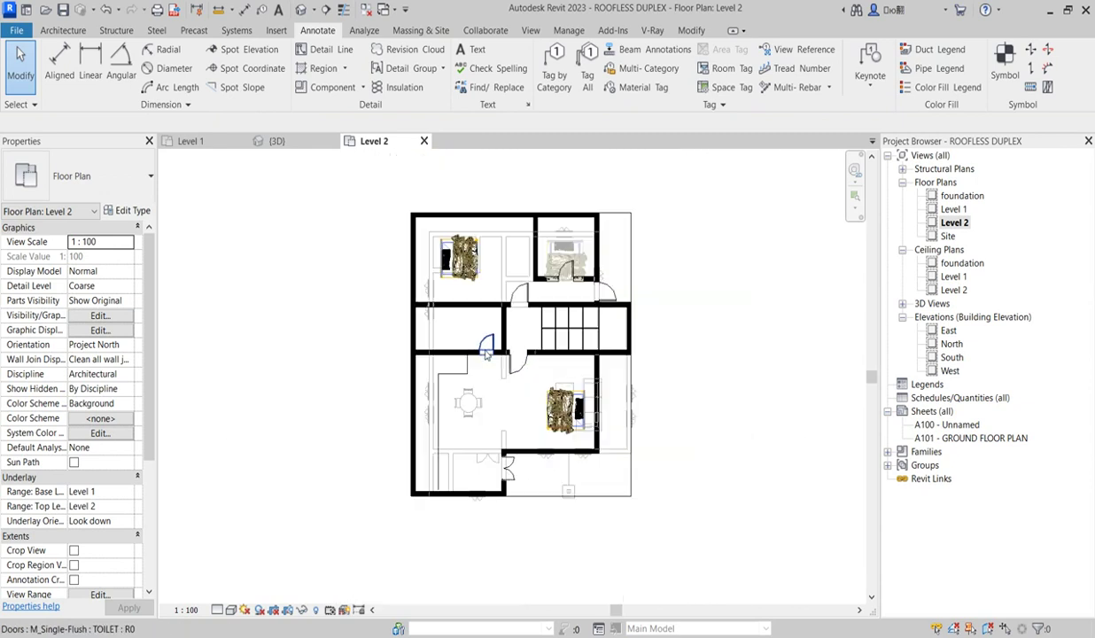
scroll(562, 291, "up", 2)
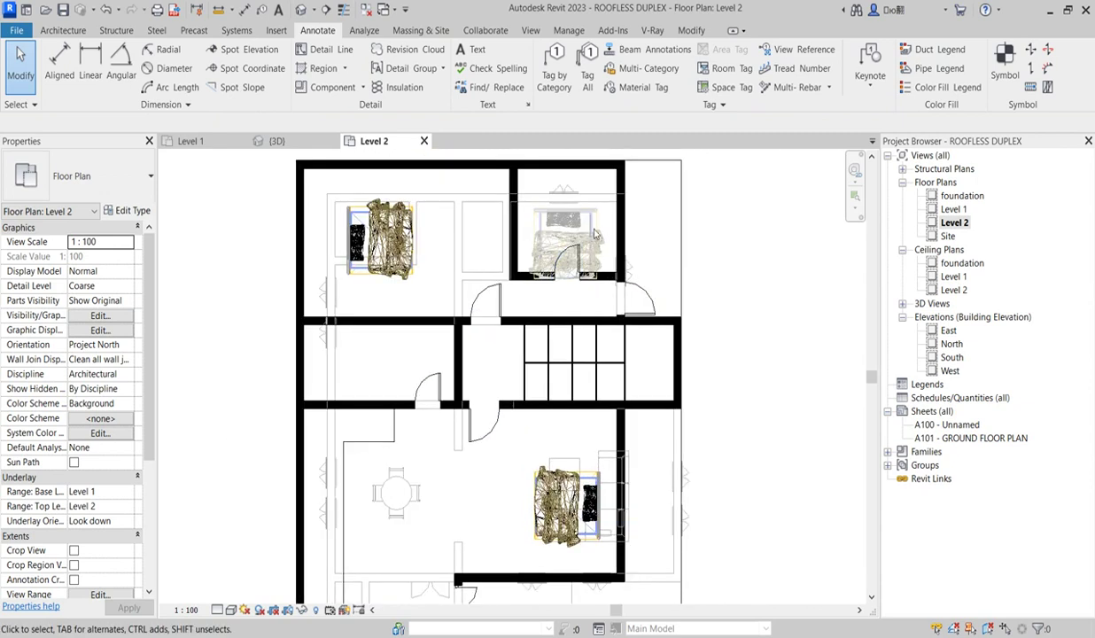
scroll(380, 396, "down", 3)
left_click(378, 451)
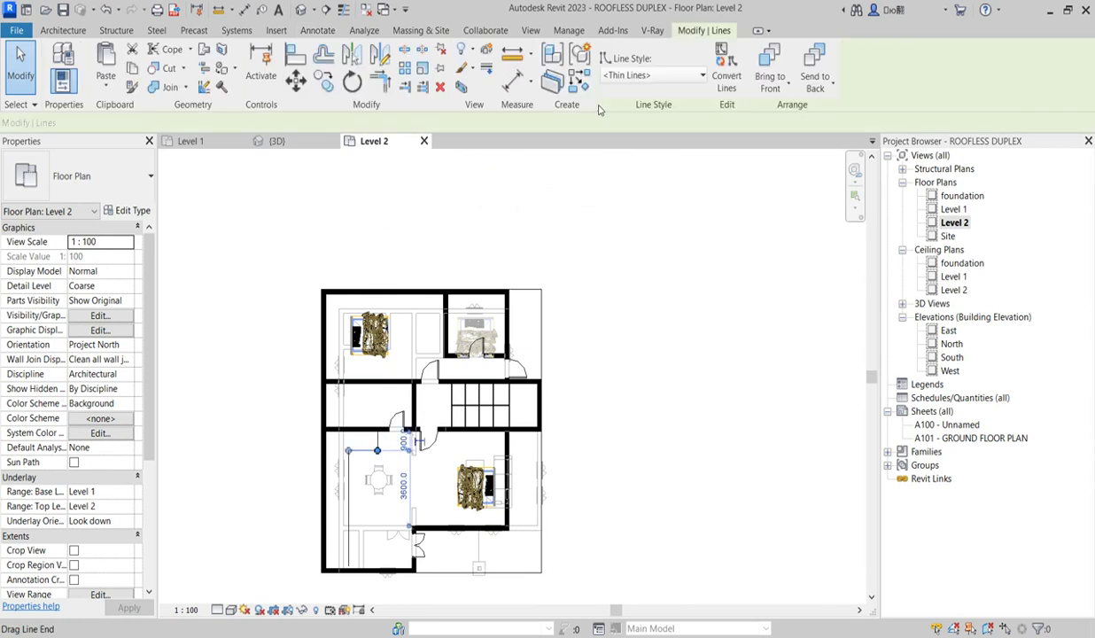
key("d")
key("l")
scroll(435, 350, "up", 3)
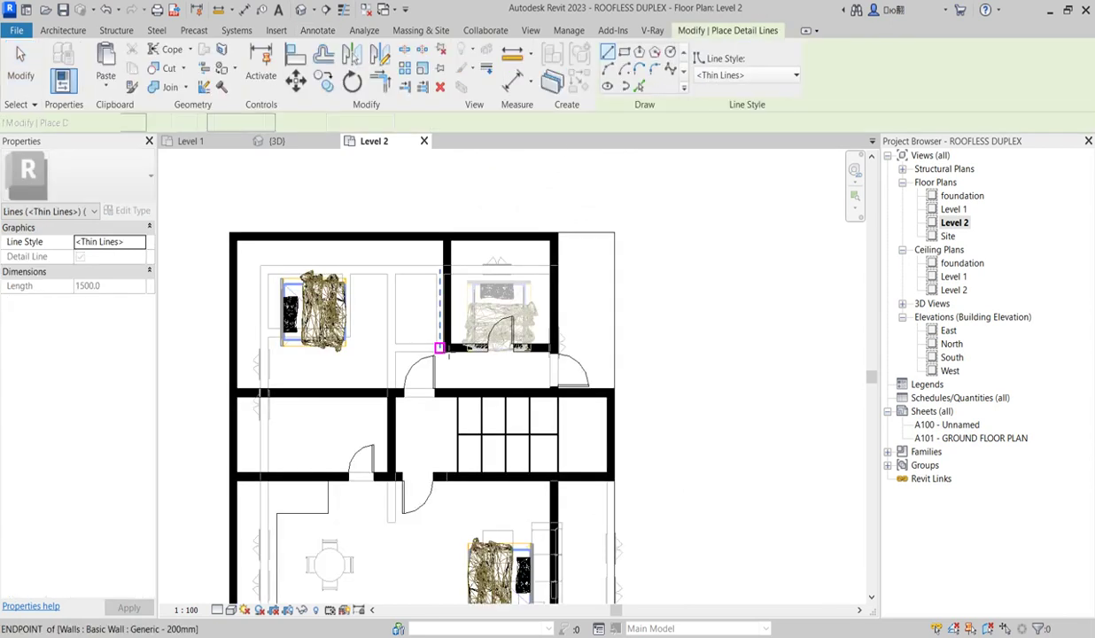
scroll(417, 292, "down", 2)
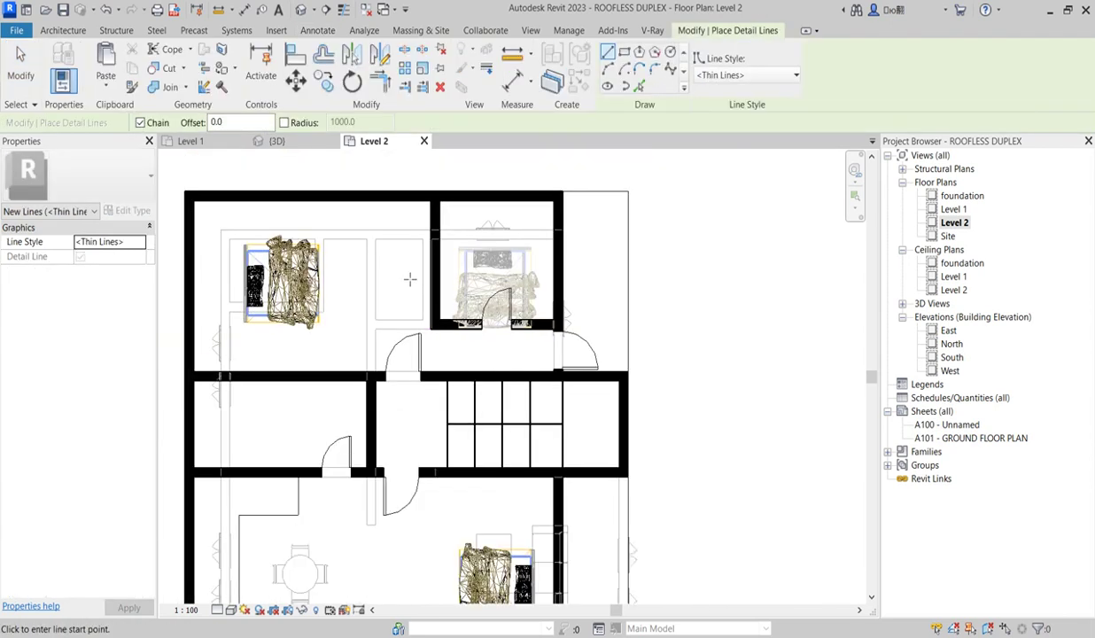
- Draw the closet outline from the top wall down to the small bedroom's wall
left_click(374, 202)
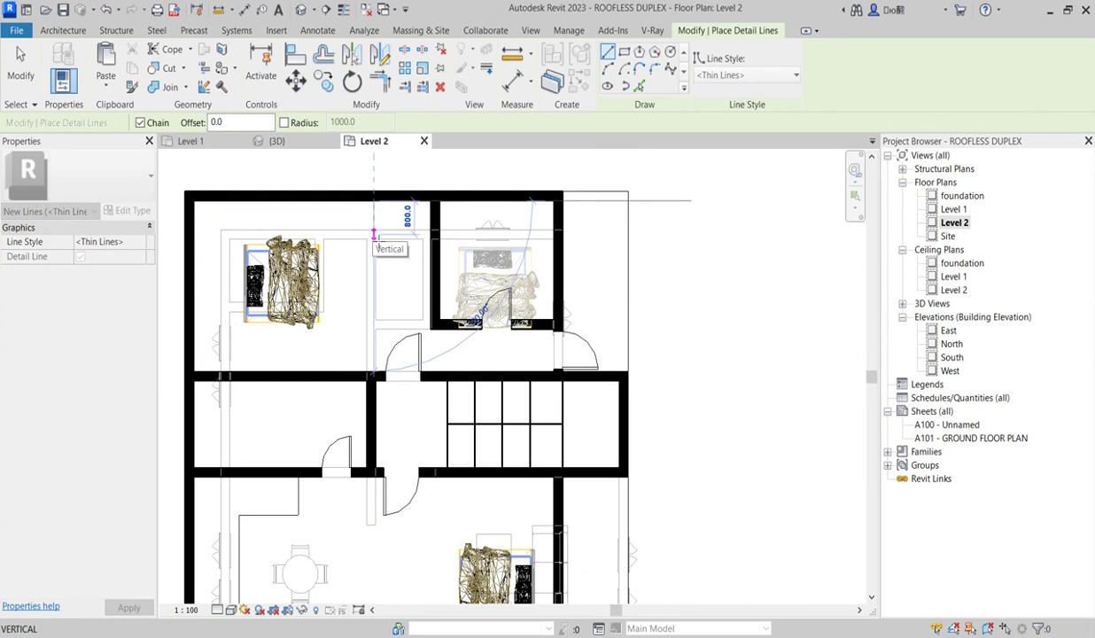
left_click(374, 231)
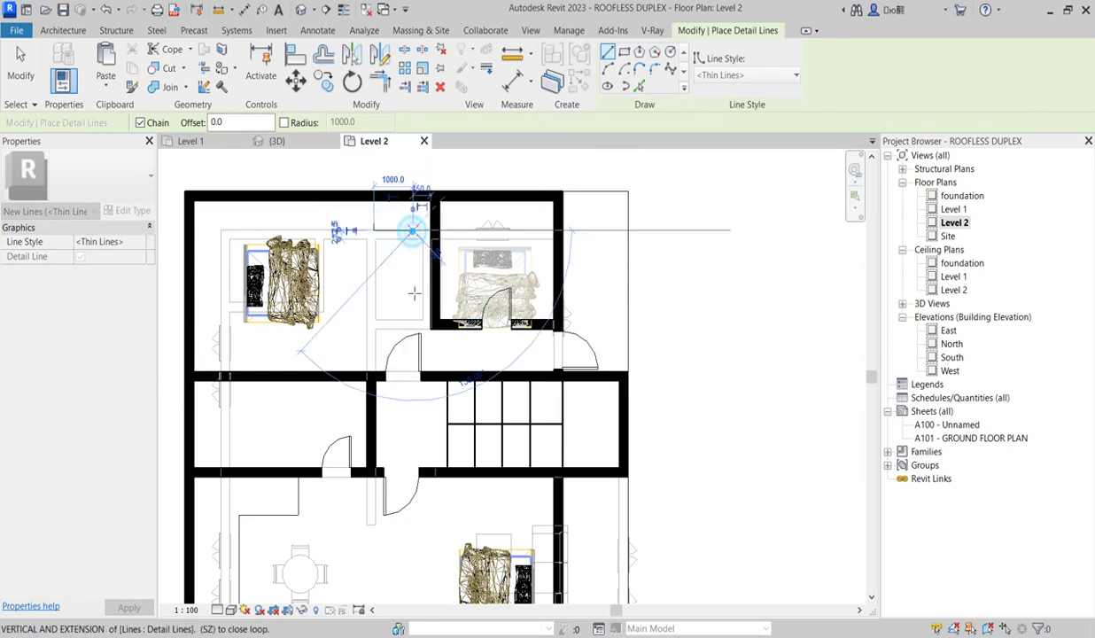
left_click(413, 230)
left_click(411, 312)
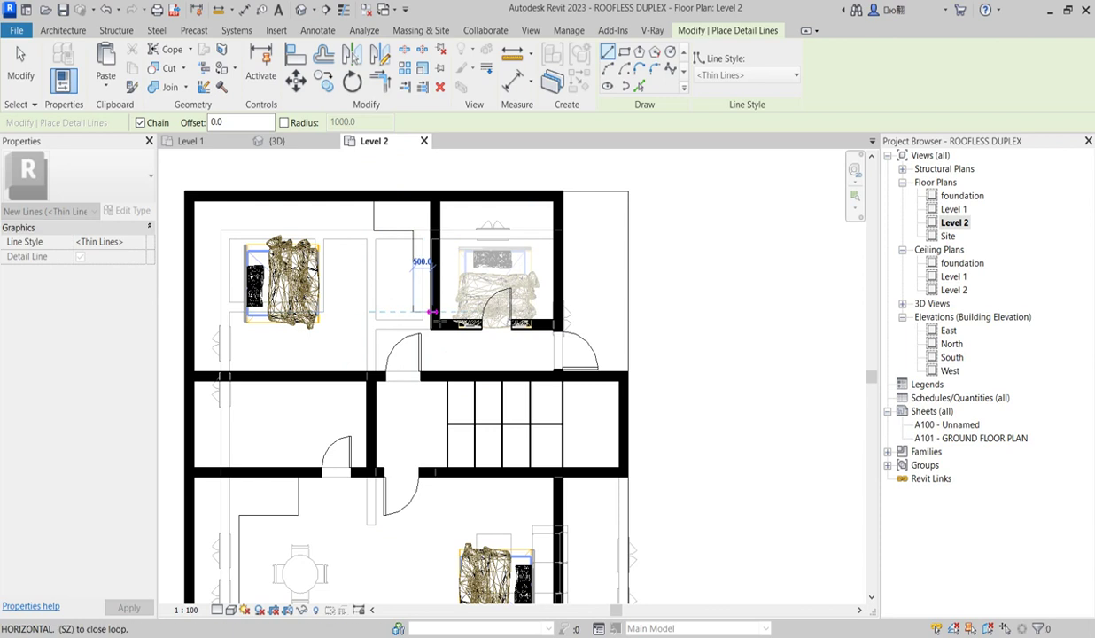
left_click(435, 313)
key("Escape")
key("Escape")
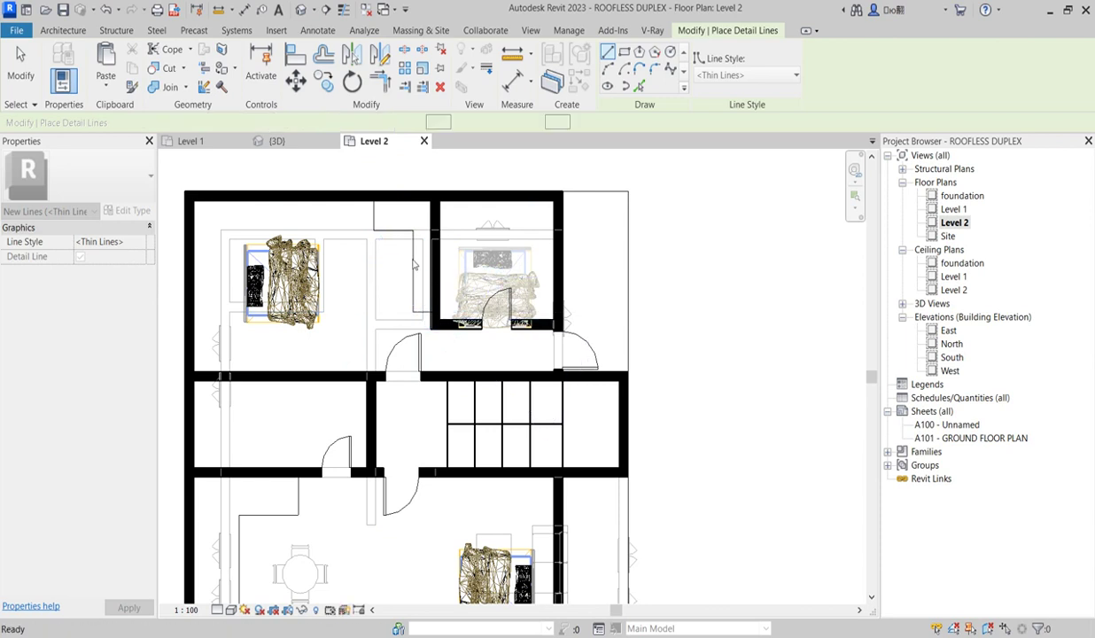
left_click(414, 264)
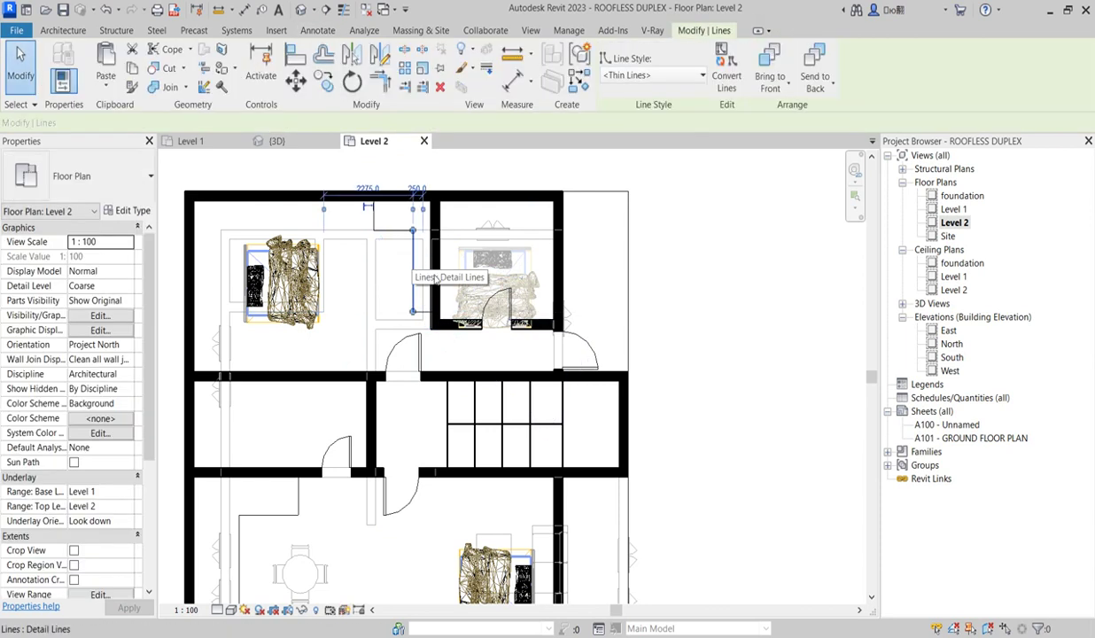
left_click(623, 282)
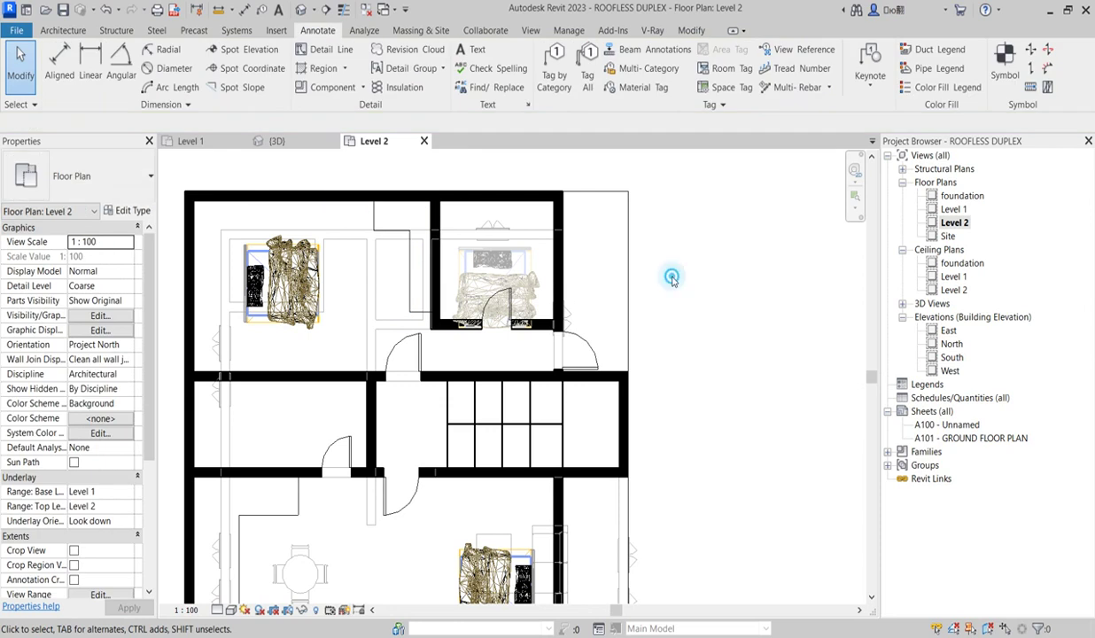
scroll(671, 278, "down", 4)
scroll(576, 257, "up", 2)
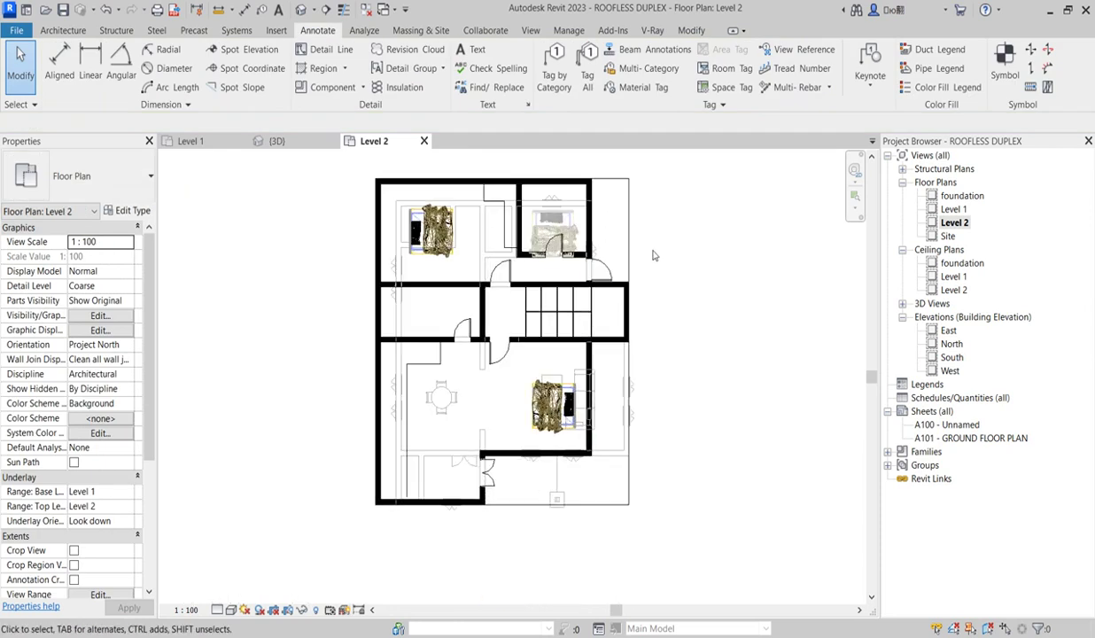
right_click(653, 255)
left_click(691, 263)
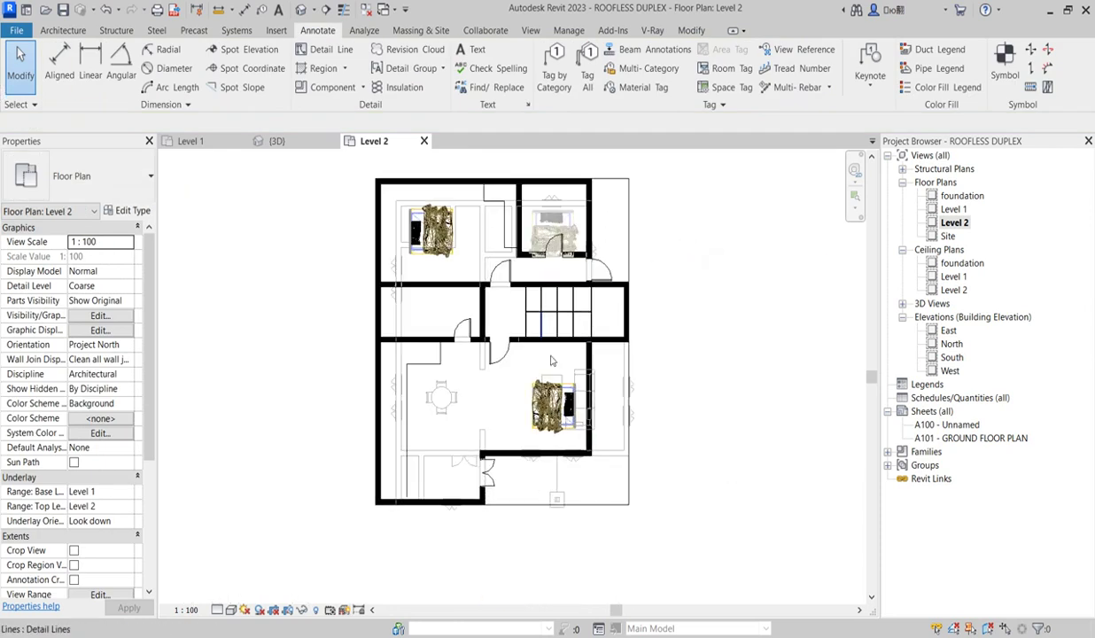
scroll(649, 391, "up", 2)
scroll(653, 403, "down", 3)
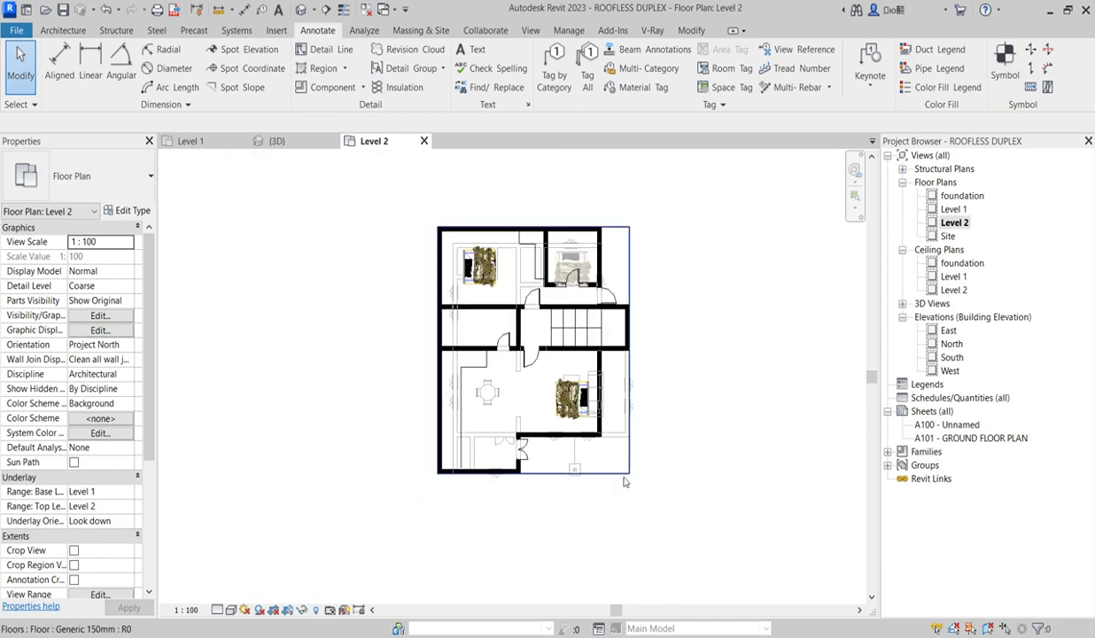
scroll(650, 379, "down", 2)
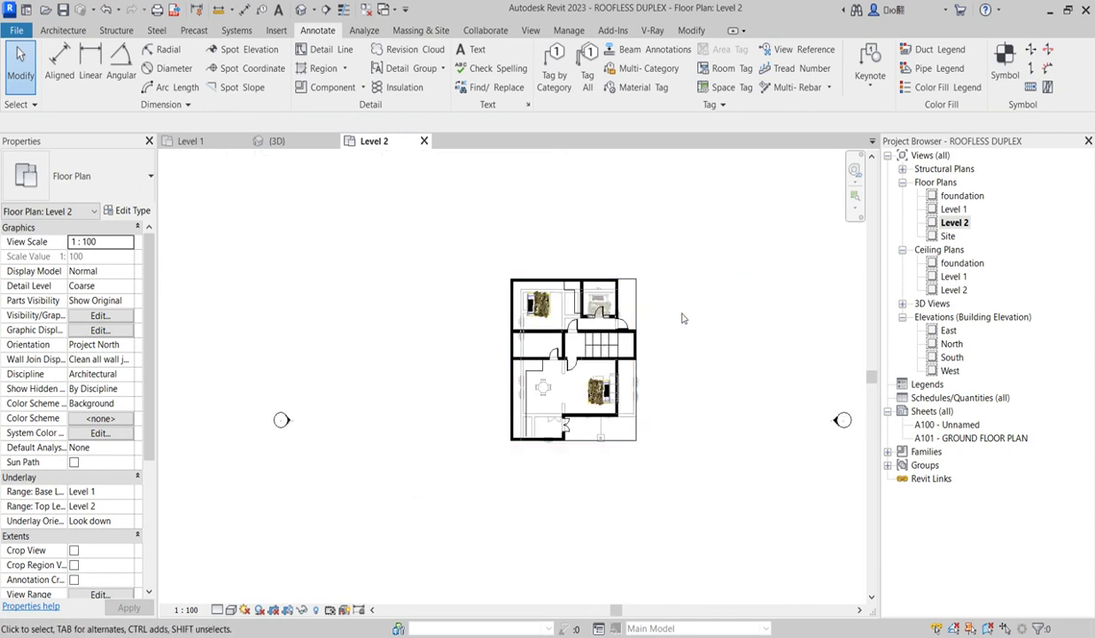